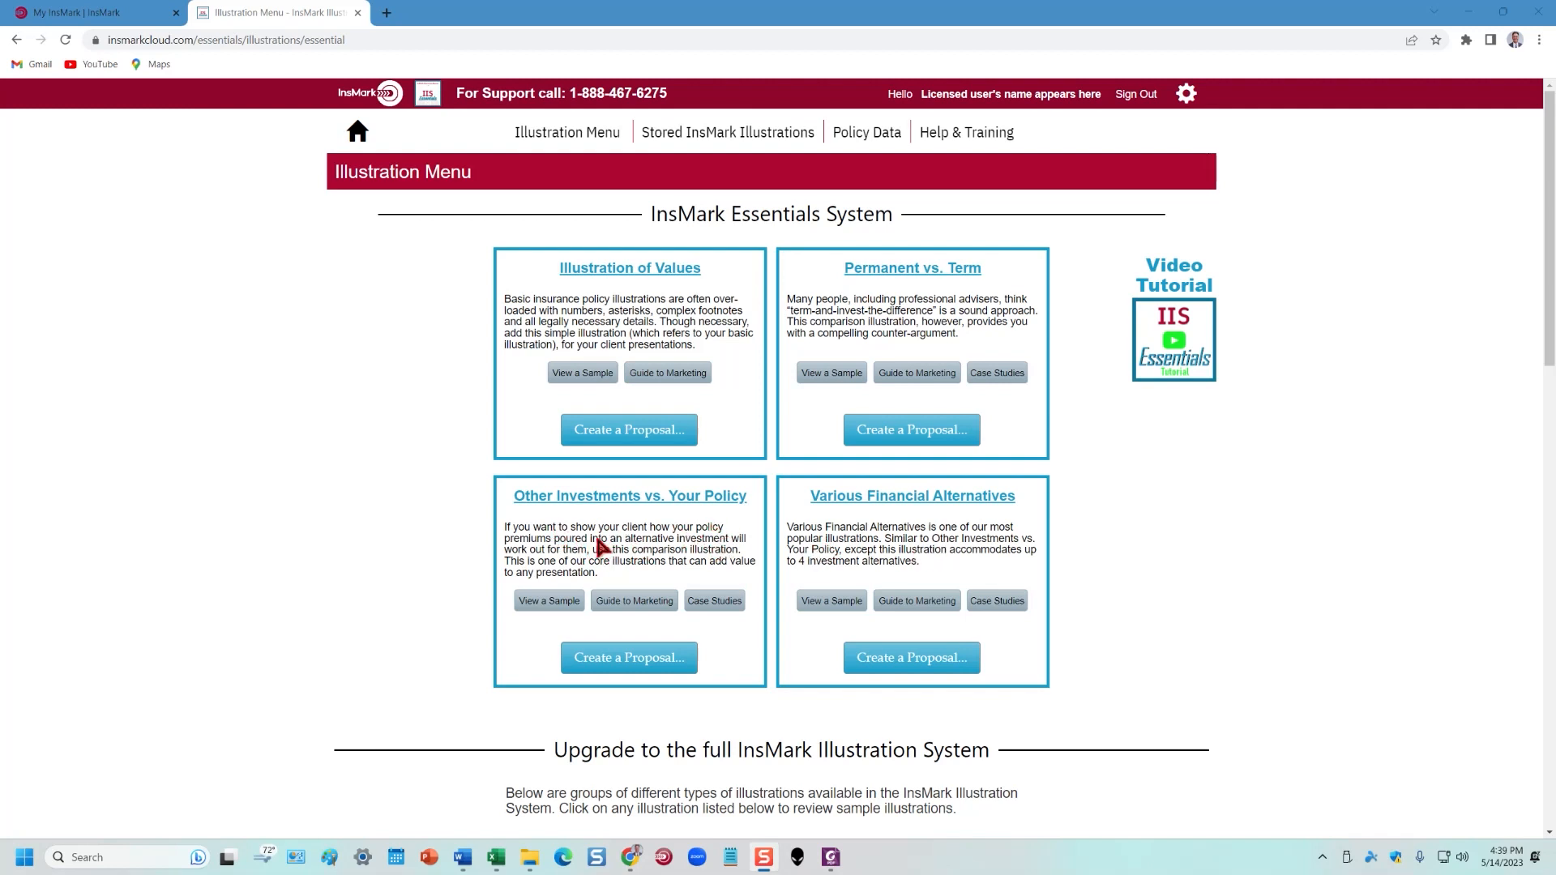
pyautogui.click(646, 659)
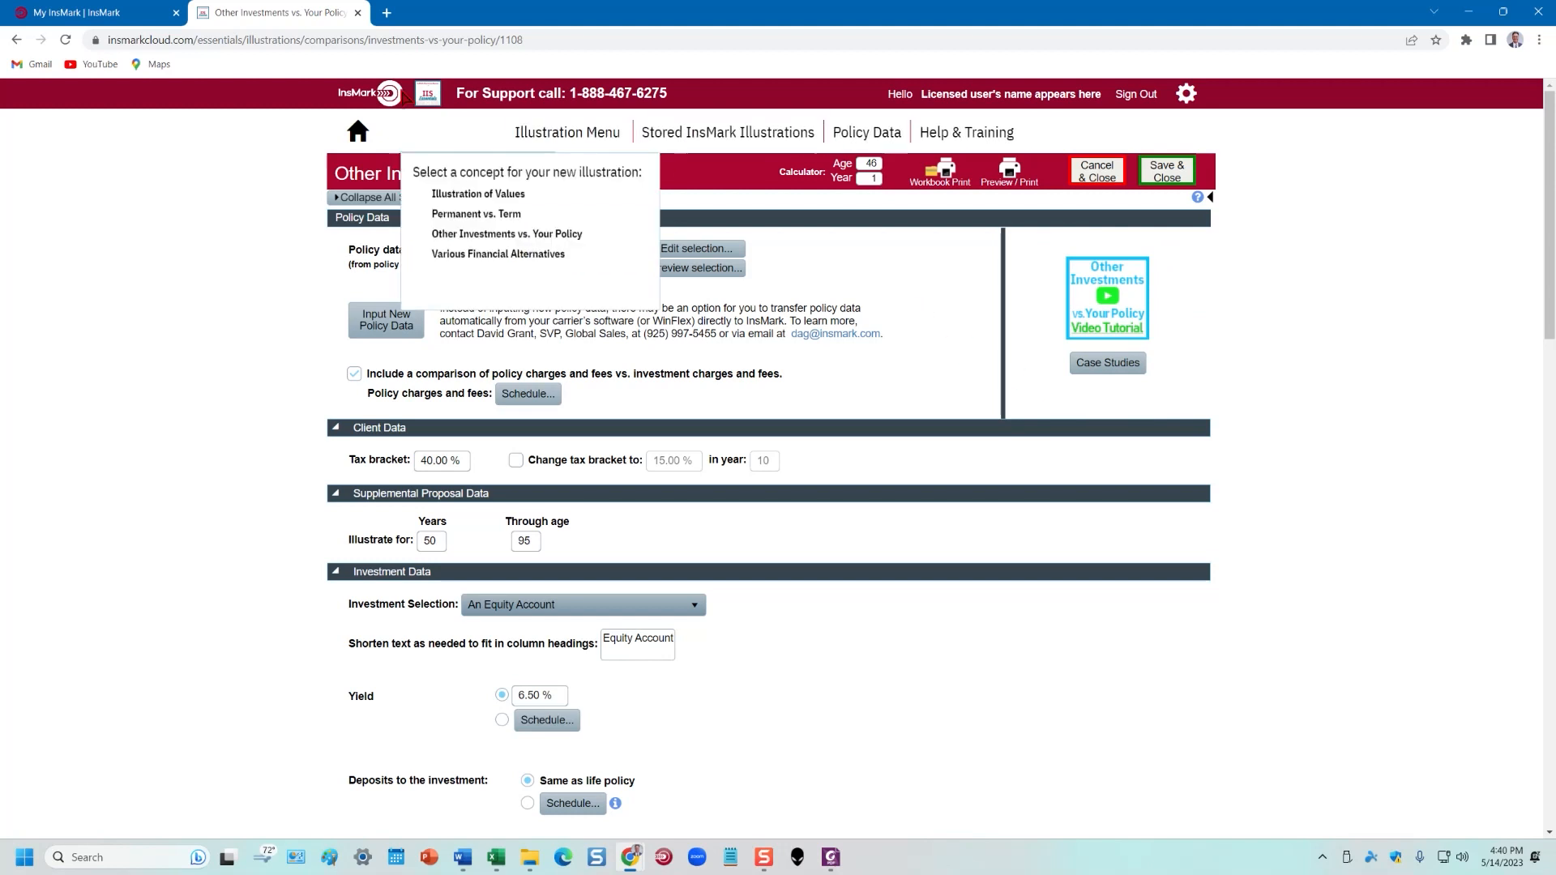
pyautogui.click(426, 96)
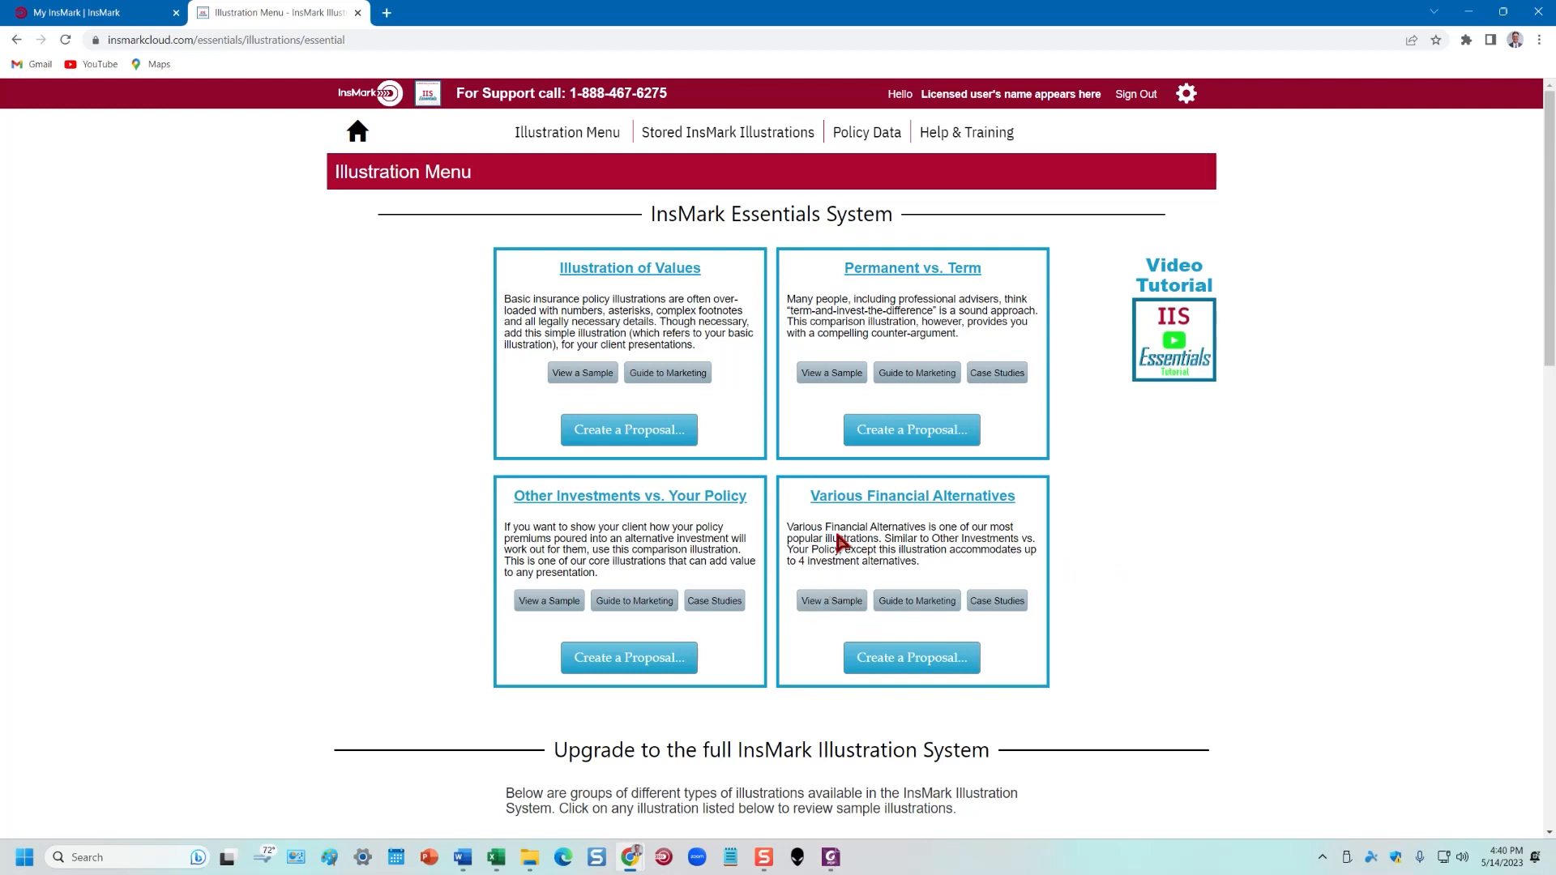
# Preview the first Various Financial Alternatives sample illustration as a maximized PDF
pyautogui.click(843, 601)
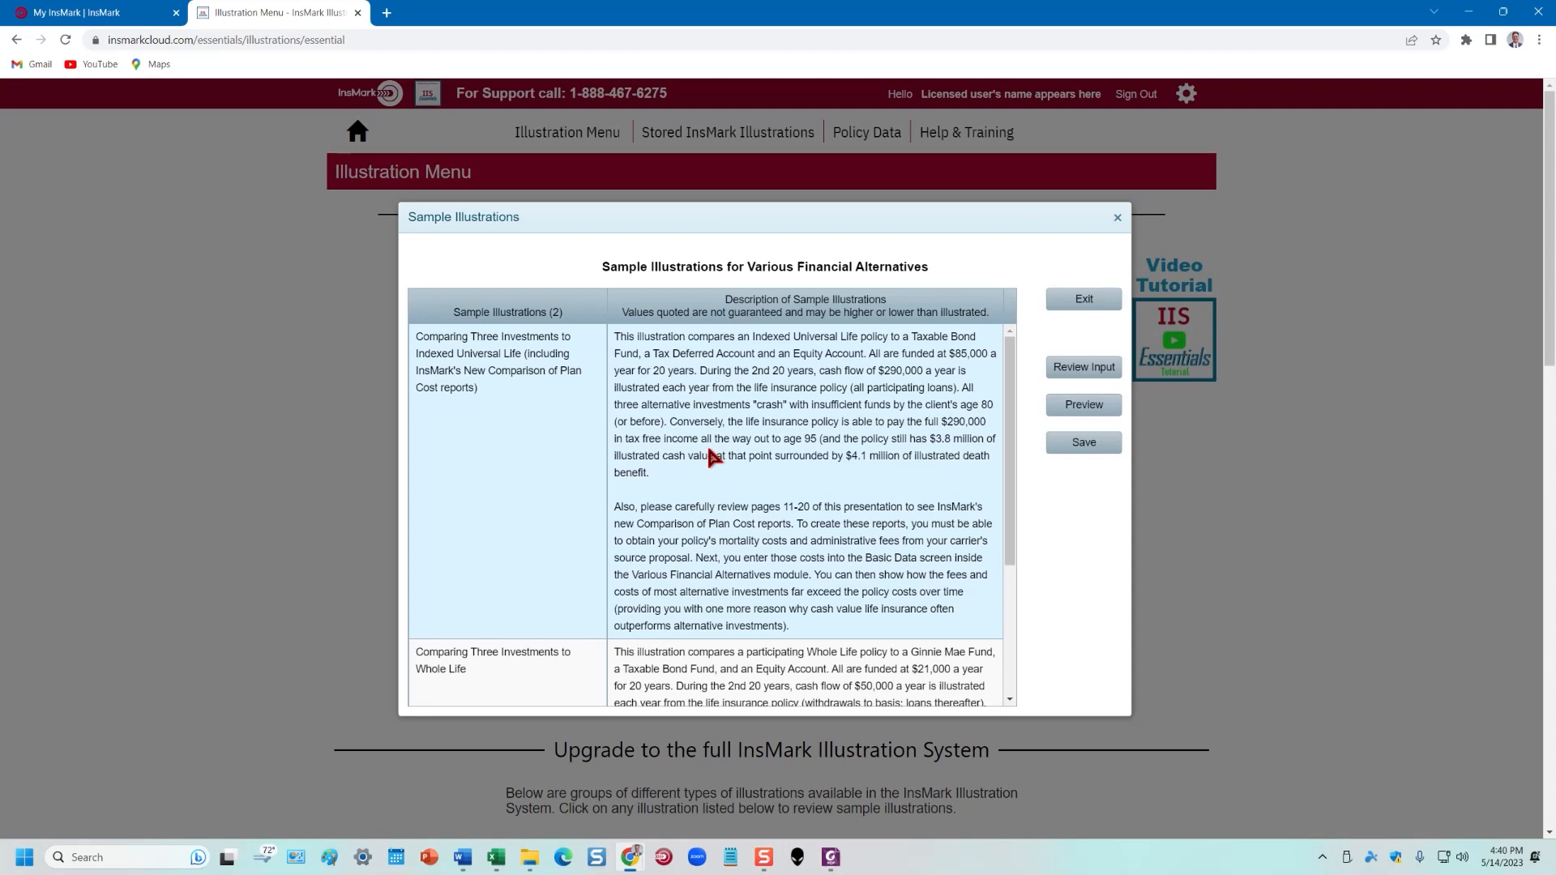
pyautogui.click(1082, 407)
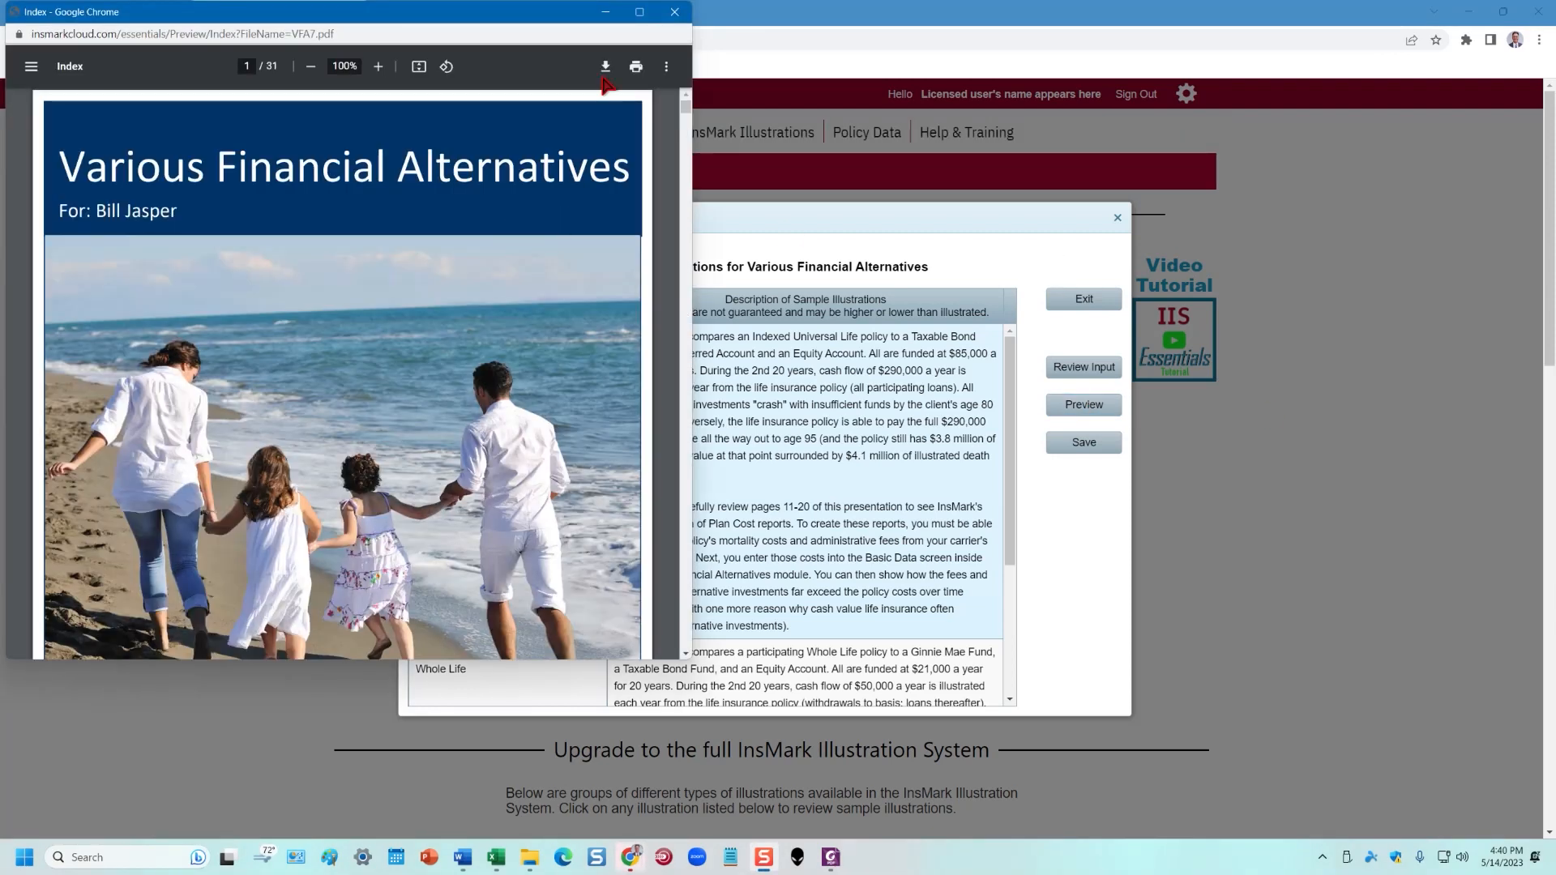
pyautogui.click(640, 11)
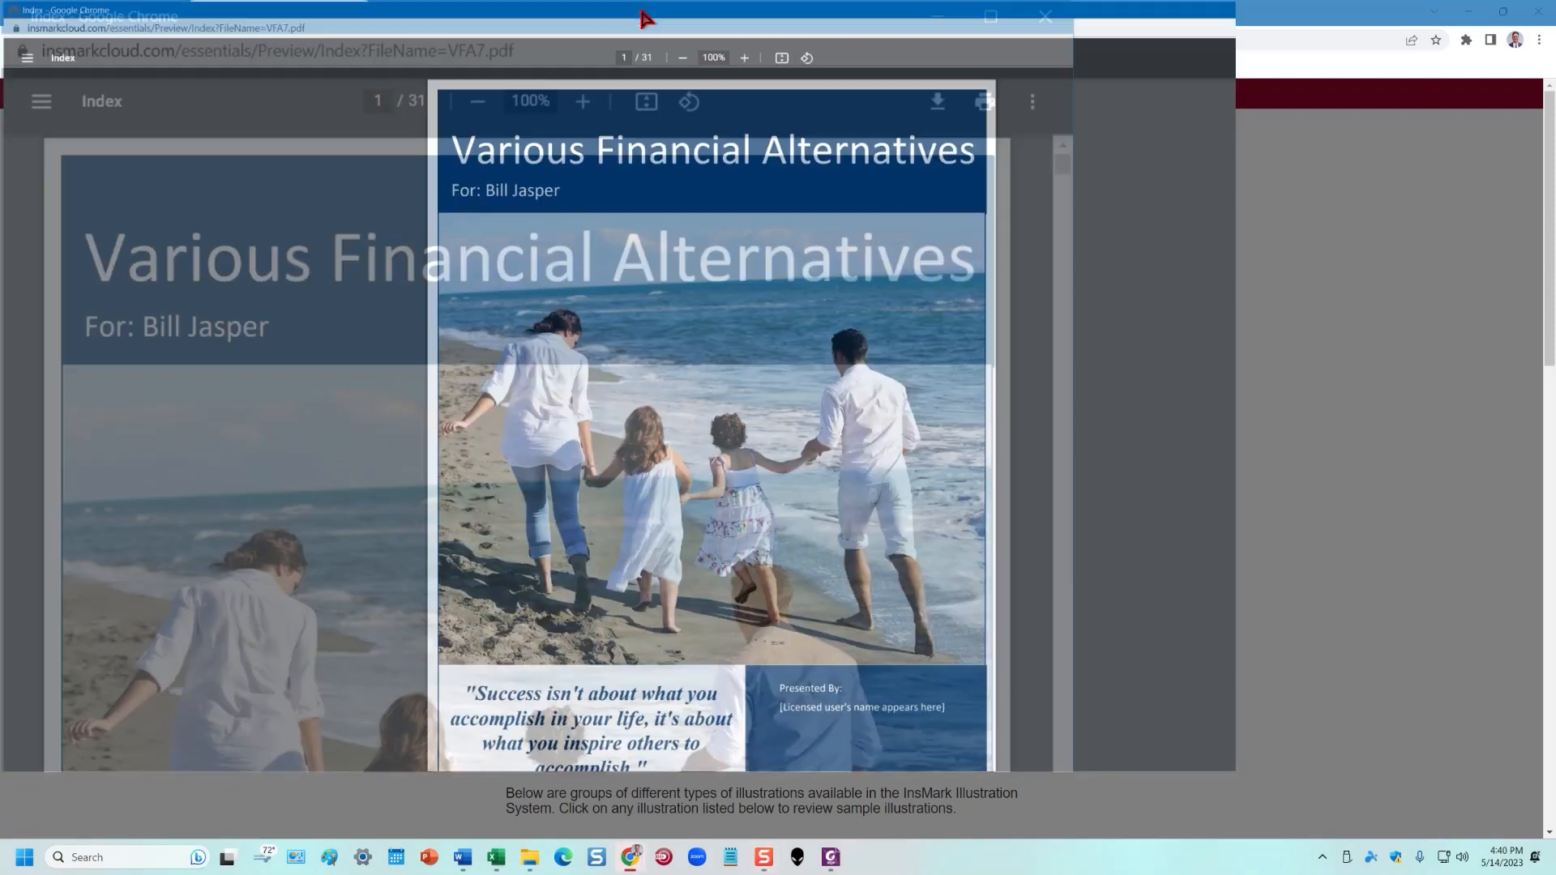
# Scroll the sample PDF from the cover past Comparison of Values to page 6, then drag it off-screen right
pyautogui.scroll(-8, 871, 390)
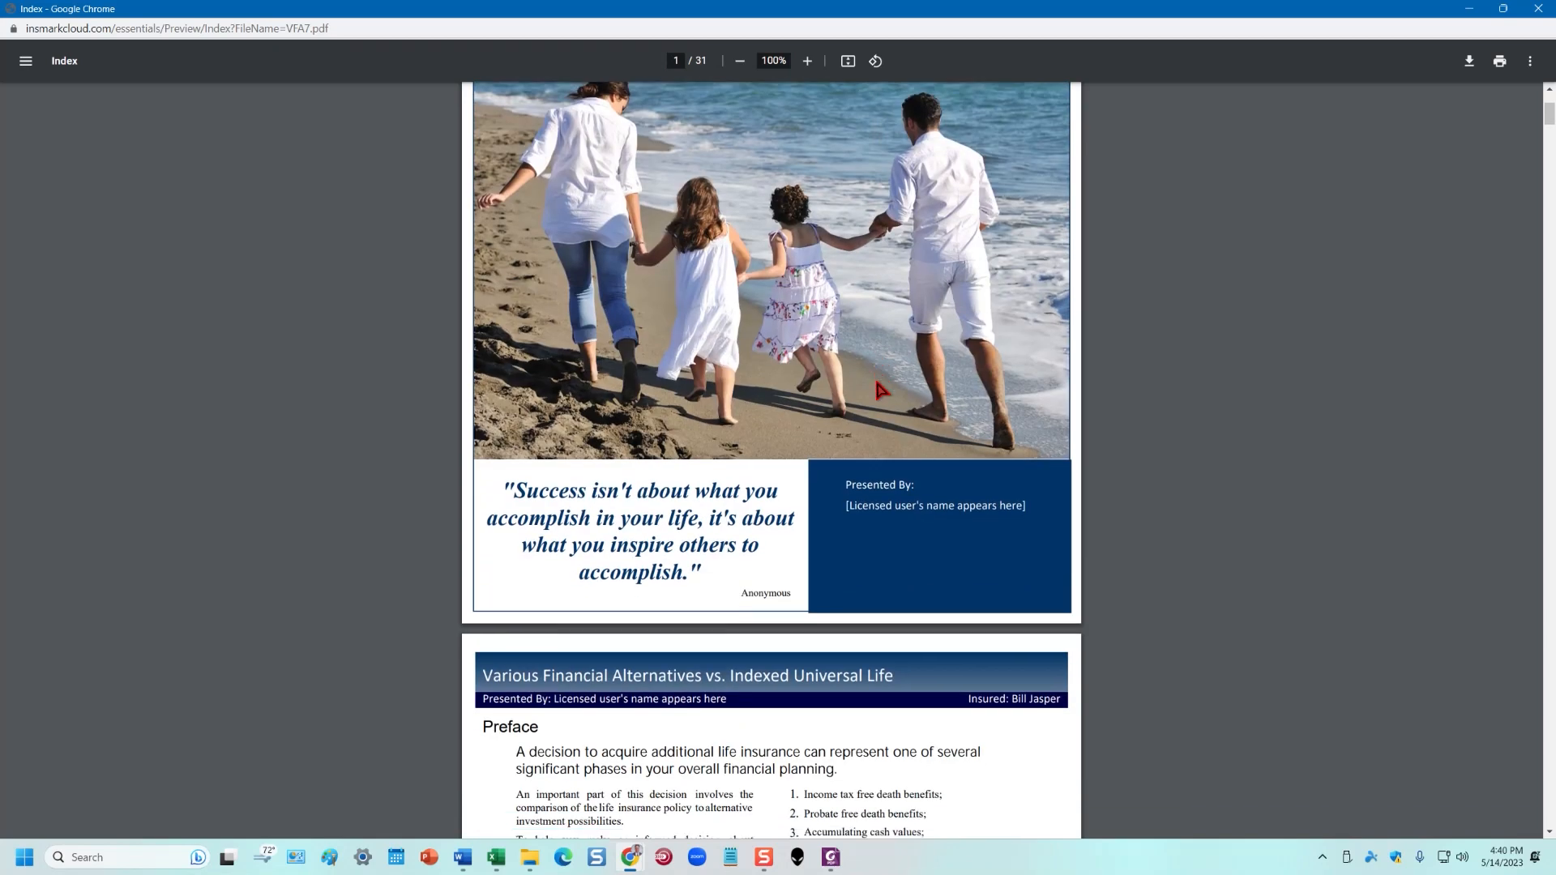
pyautogui.scroll(-1, 891, 374)
pyautogui.scroll(10, 891, 381)
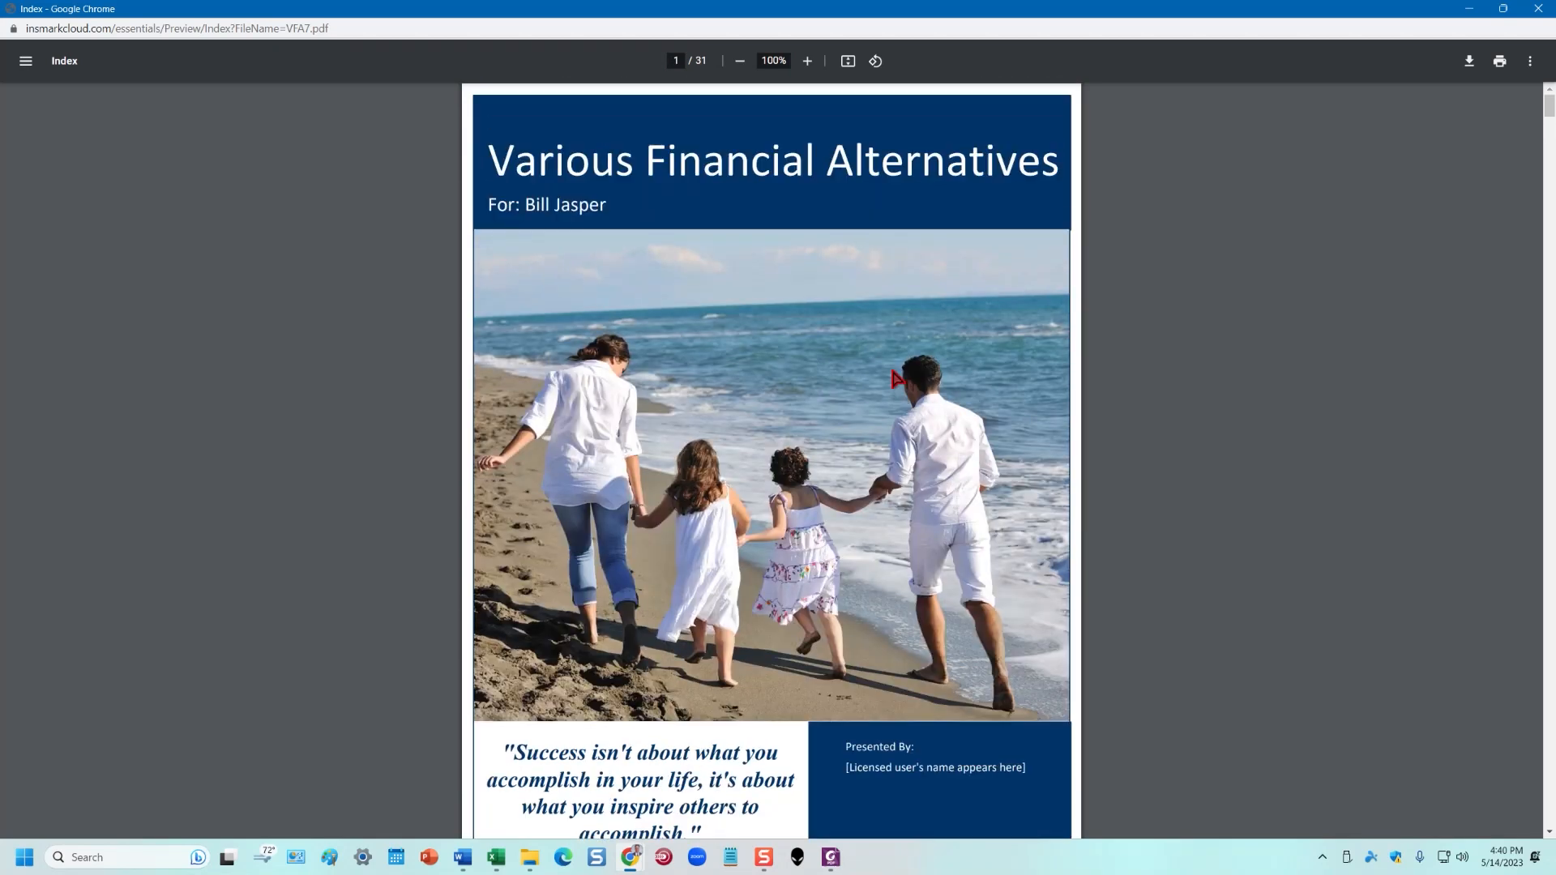
pyautogui.scroll(-9, 911, 486)
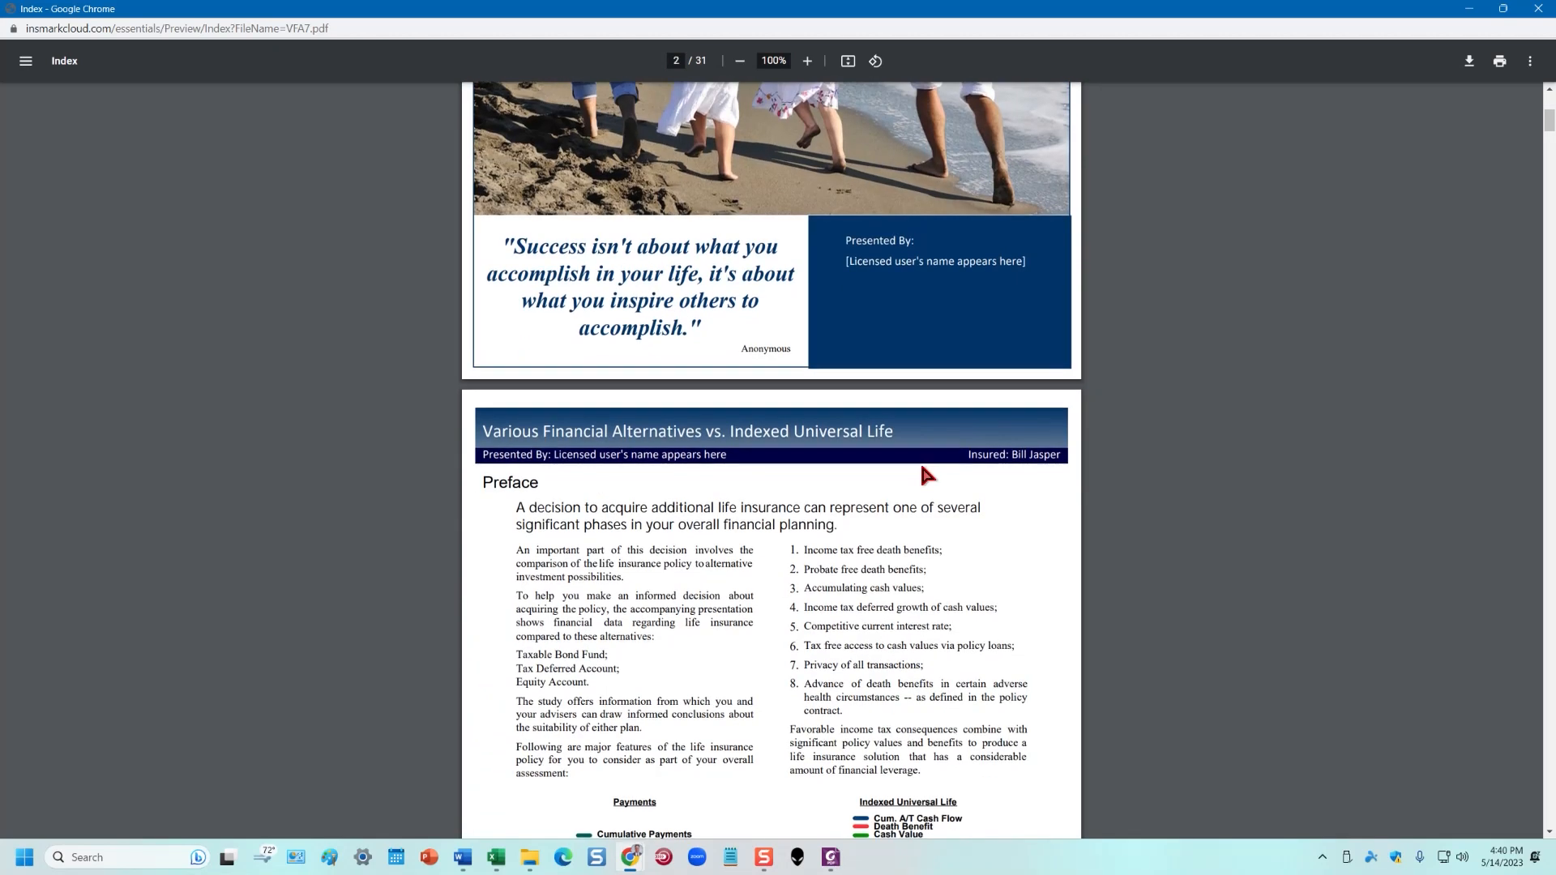
pyautogui.scroll(-10, 940, 438)
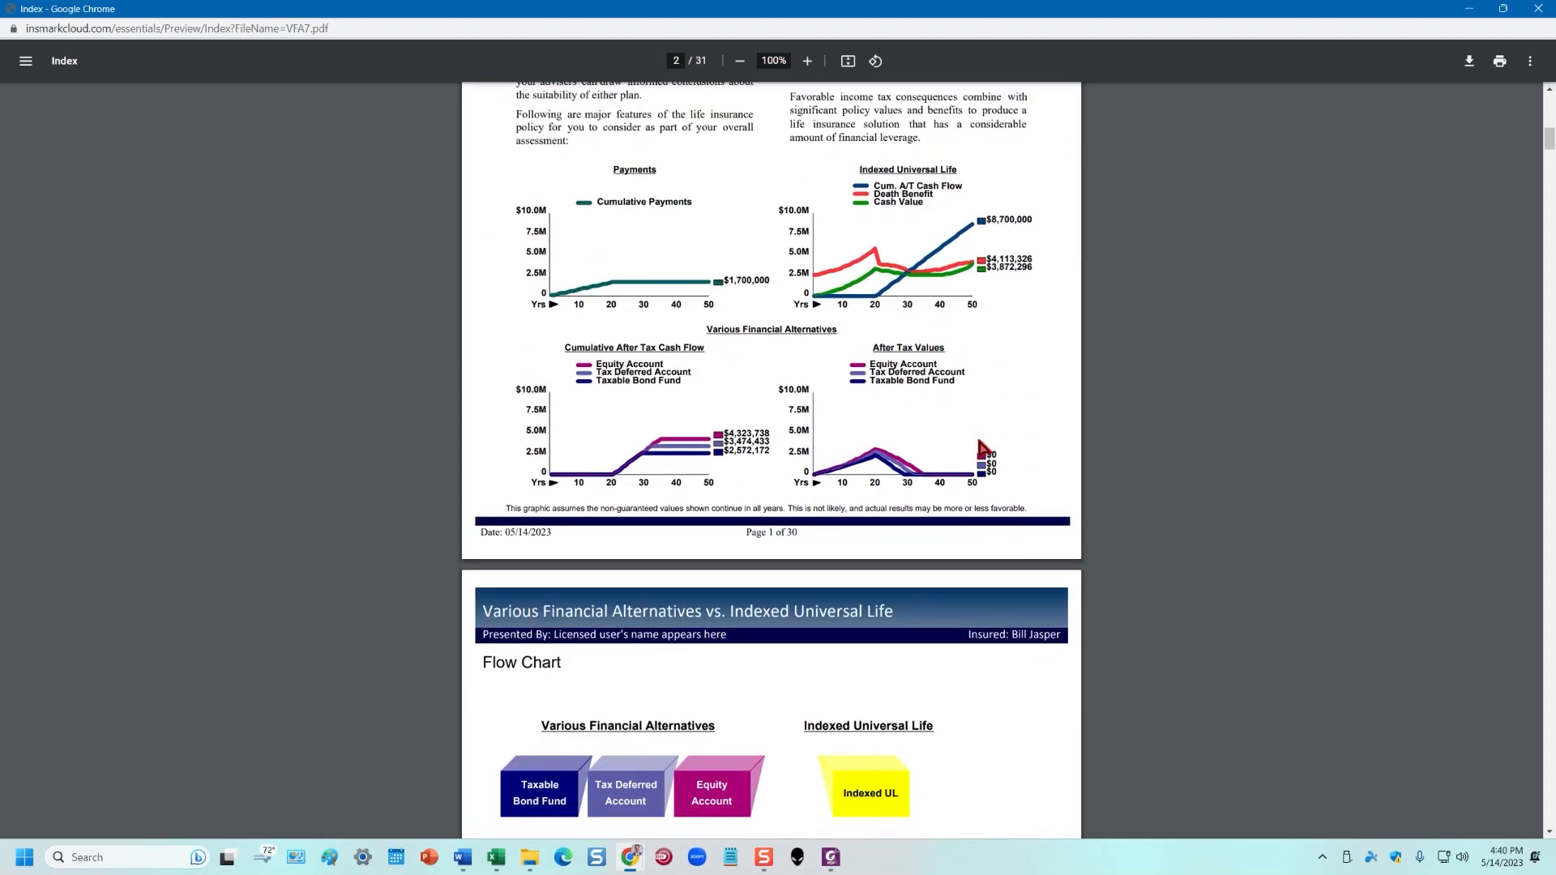
pyautogui.scroll(-8, 1028, 445)
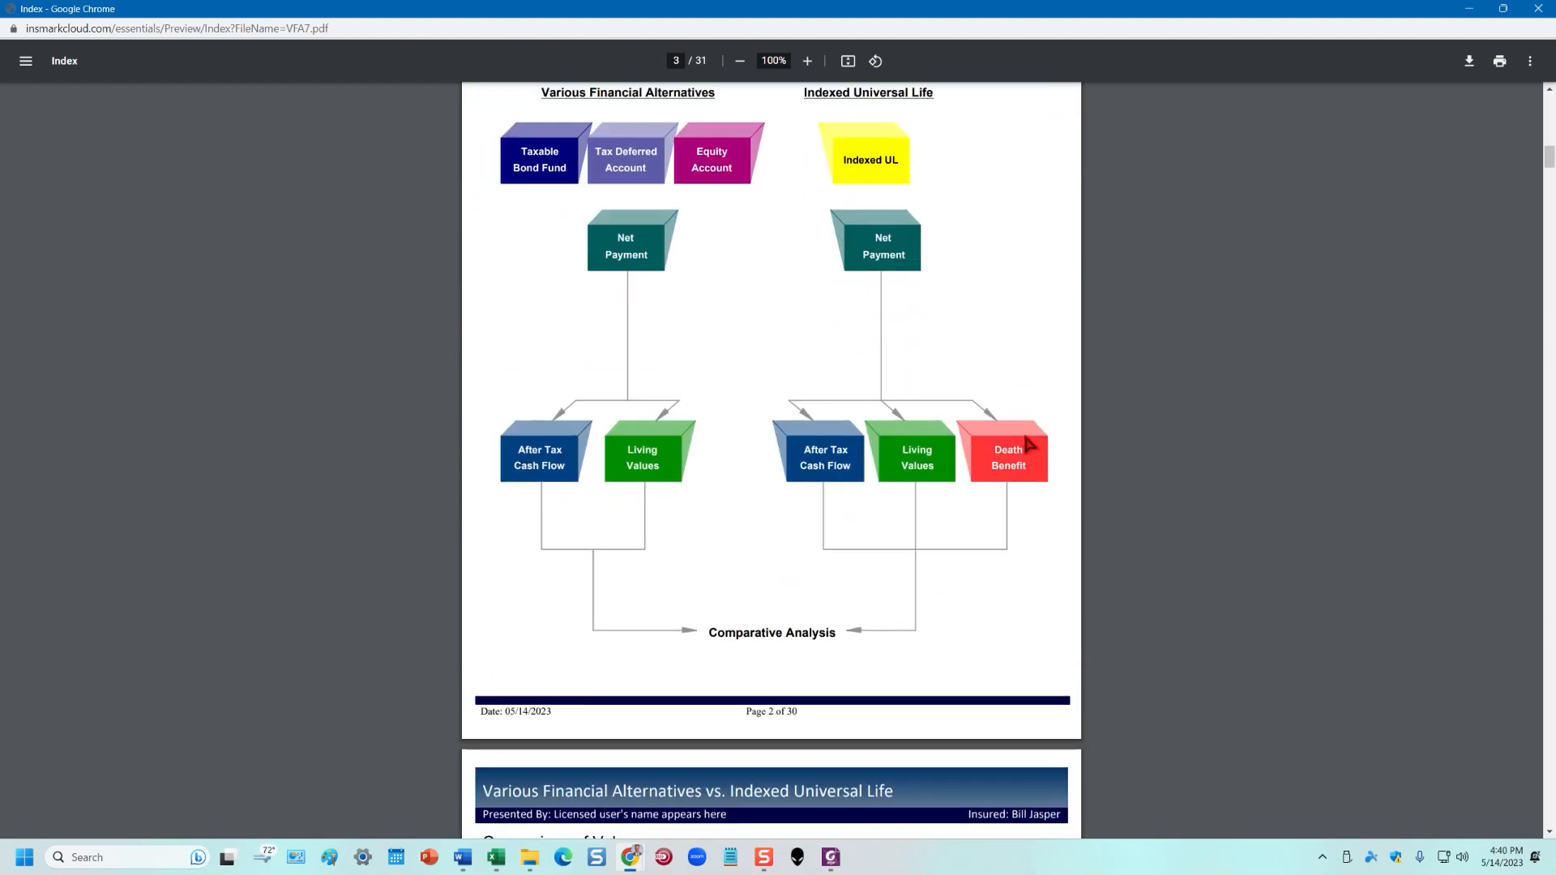
pyautogui.scroll(-2, 1028, 444)
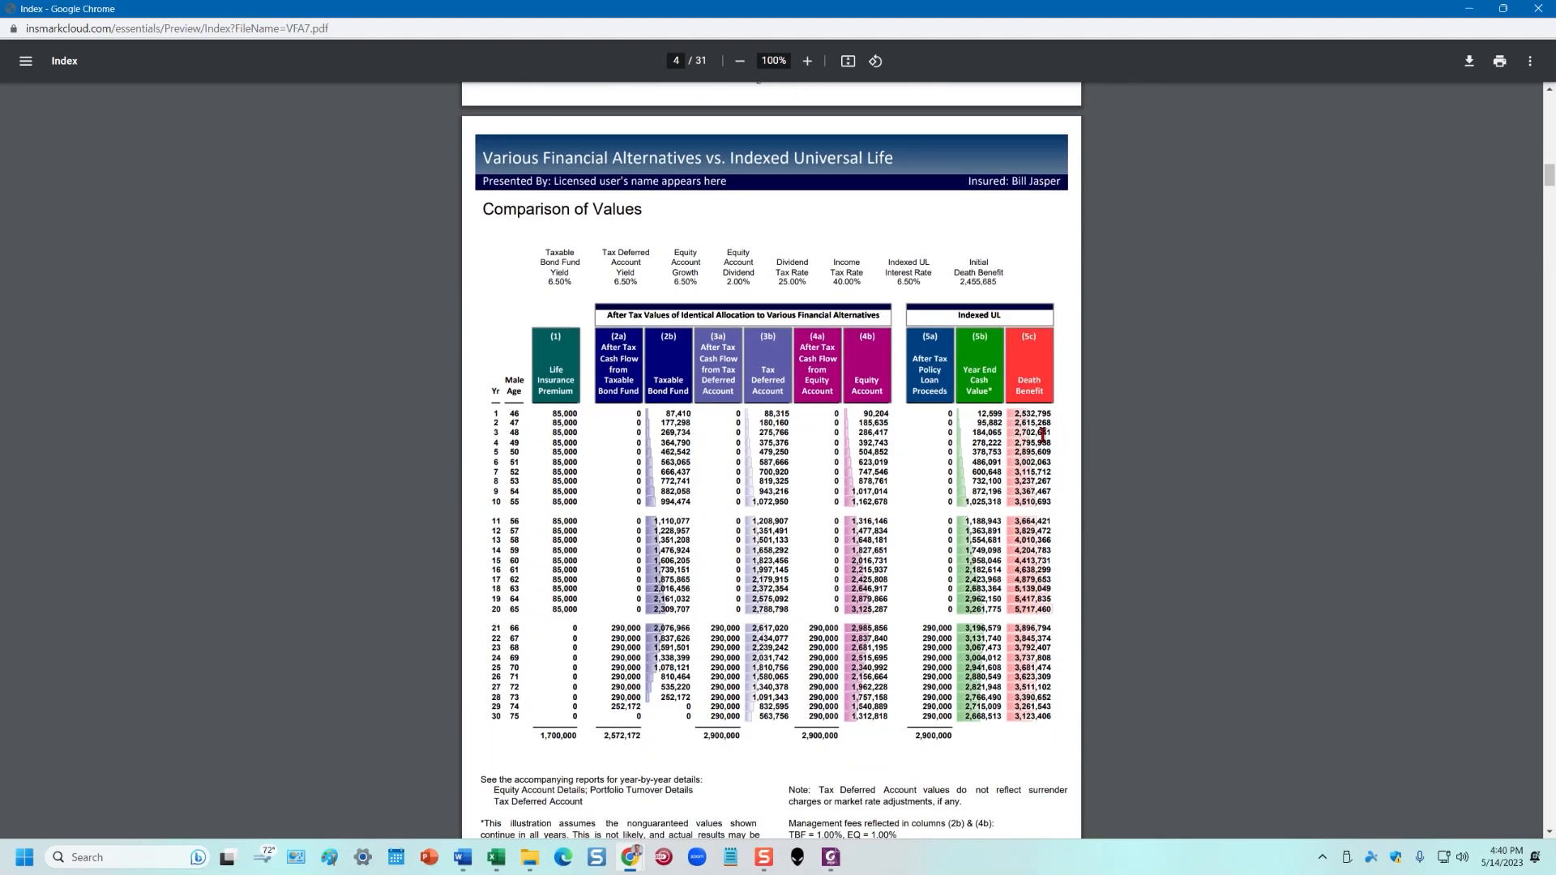
pyautogui.scroll(-2, 1041, 436)
pyautogui.scroll(2, 1041, 436)
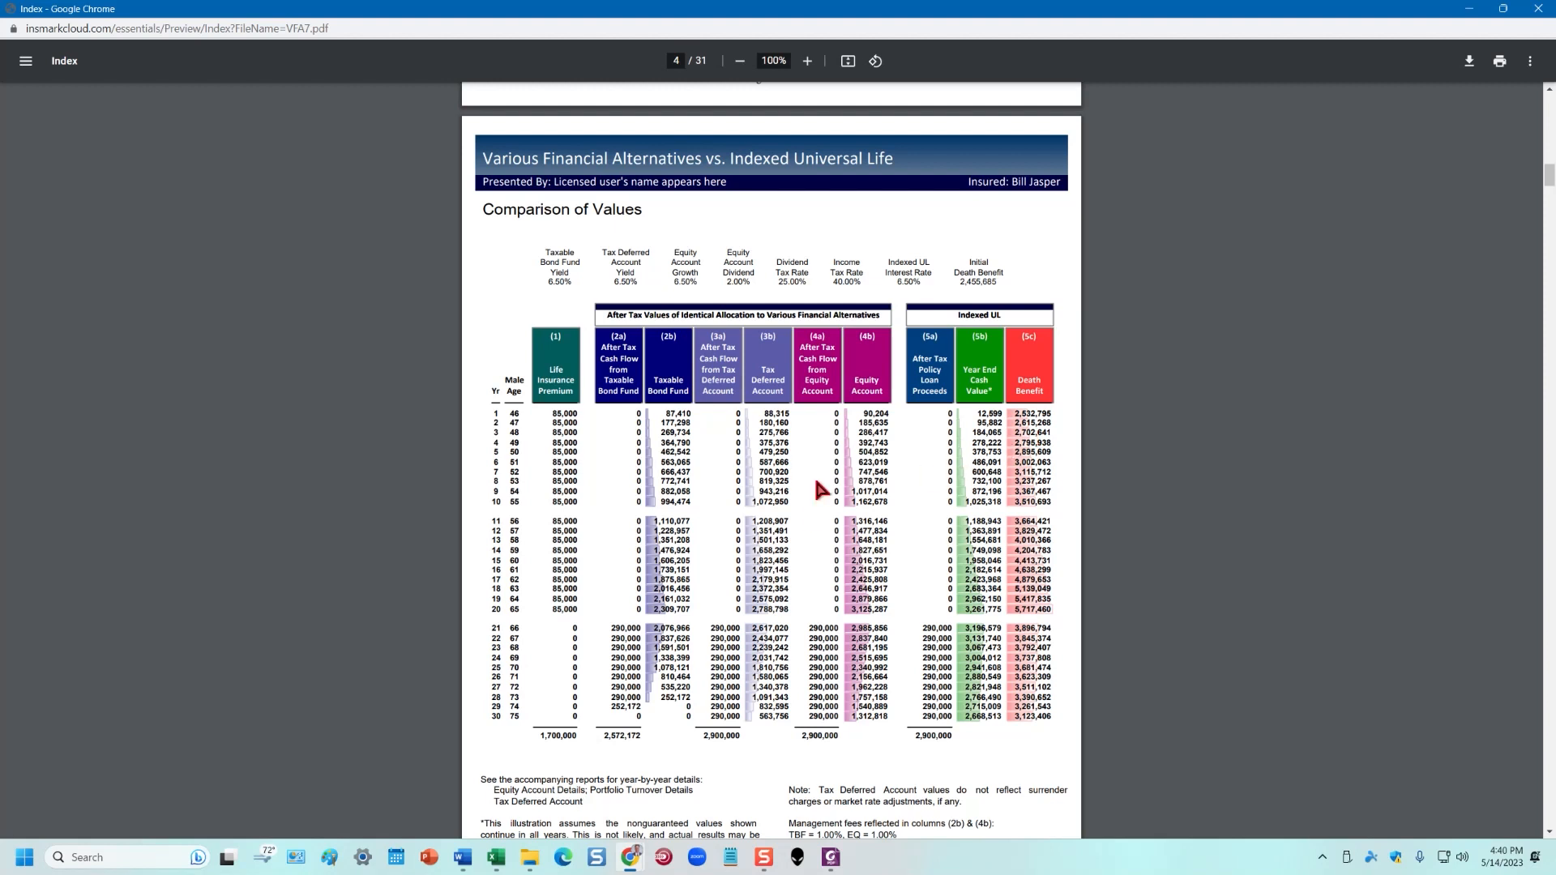
pyautogui.scroll(-10, 801, 551)
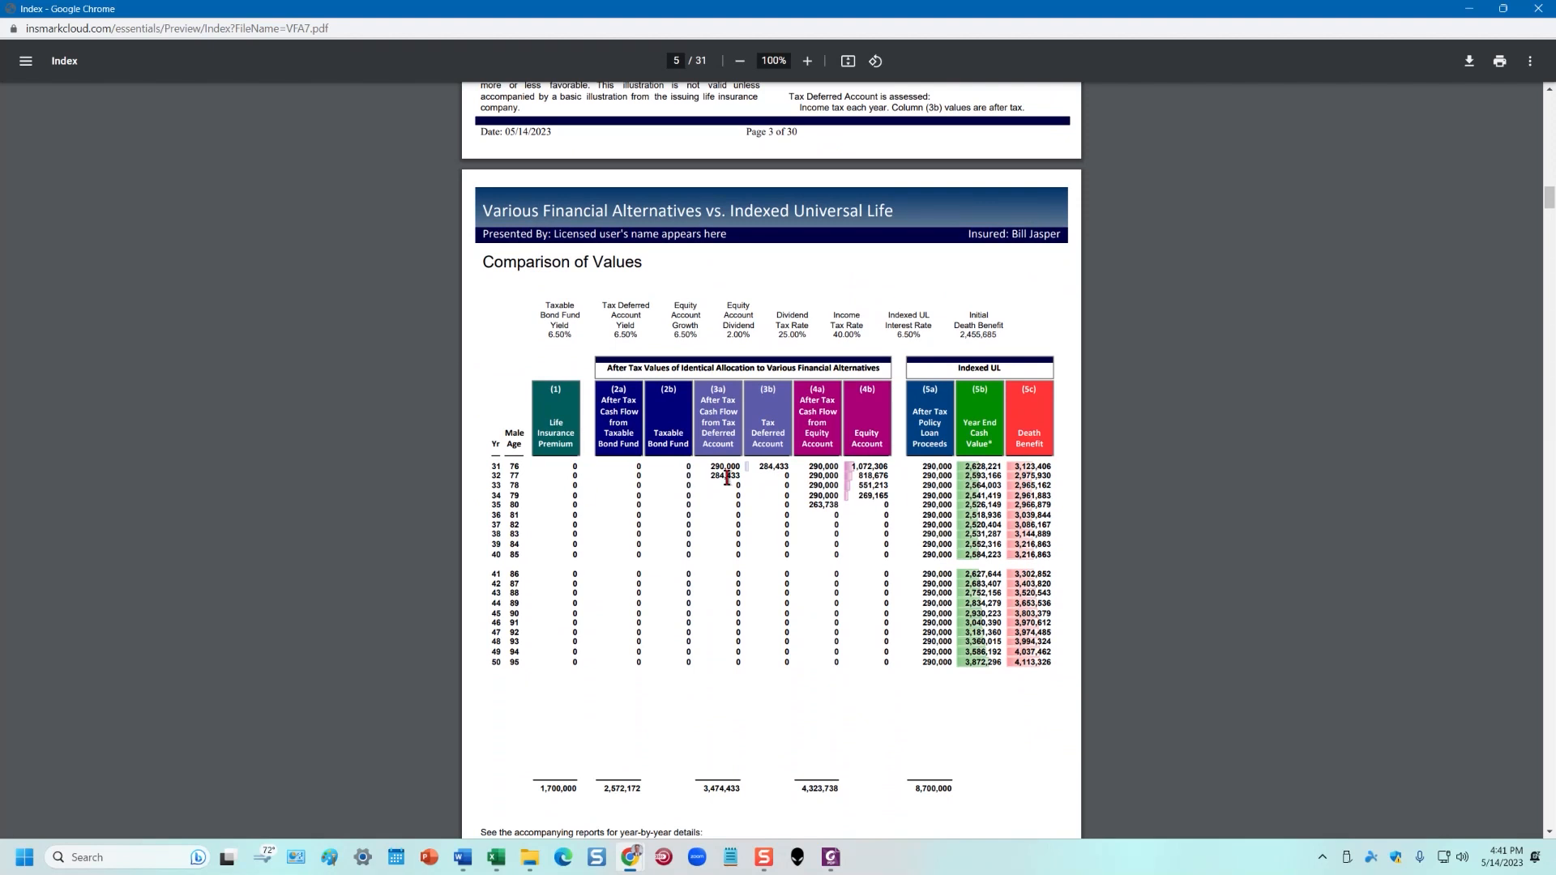
pyautogui.scroll(-10, 862, 496)
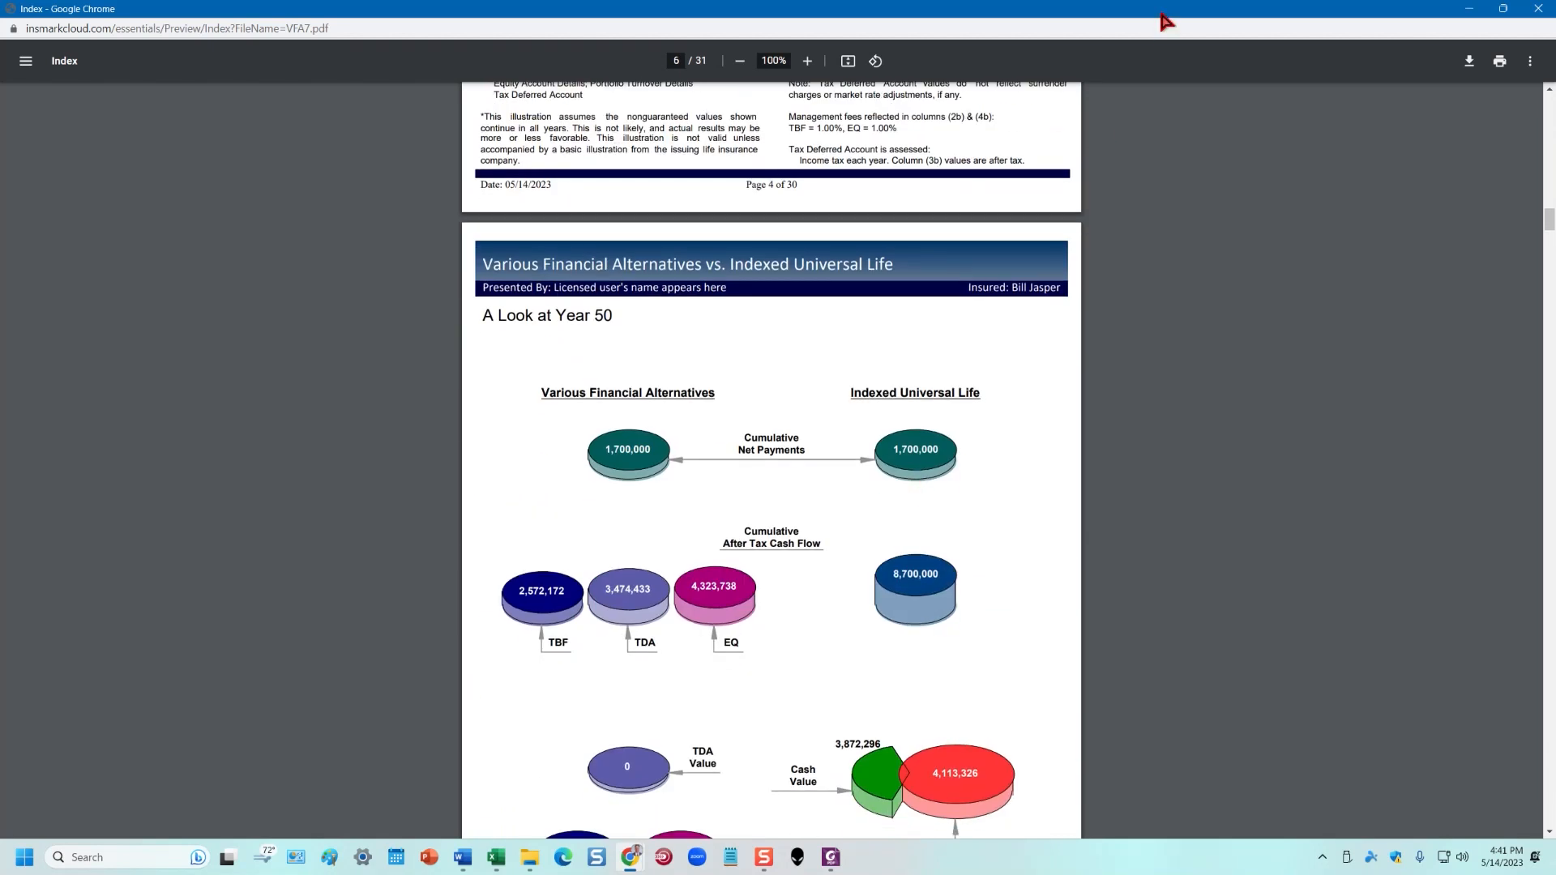
pyautogui.moveTo(1135, 10); pyautogui.dragTo(1555, 110)
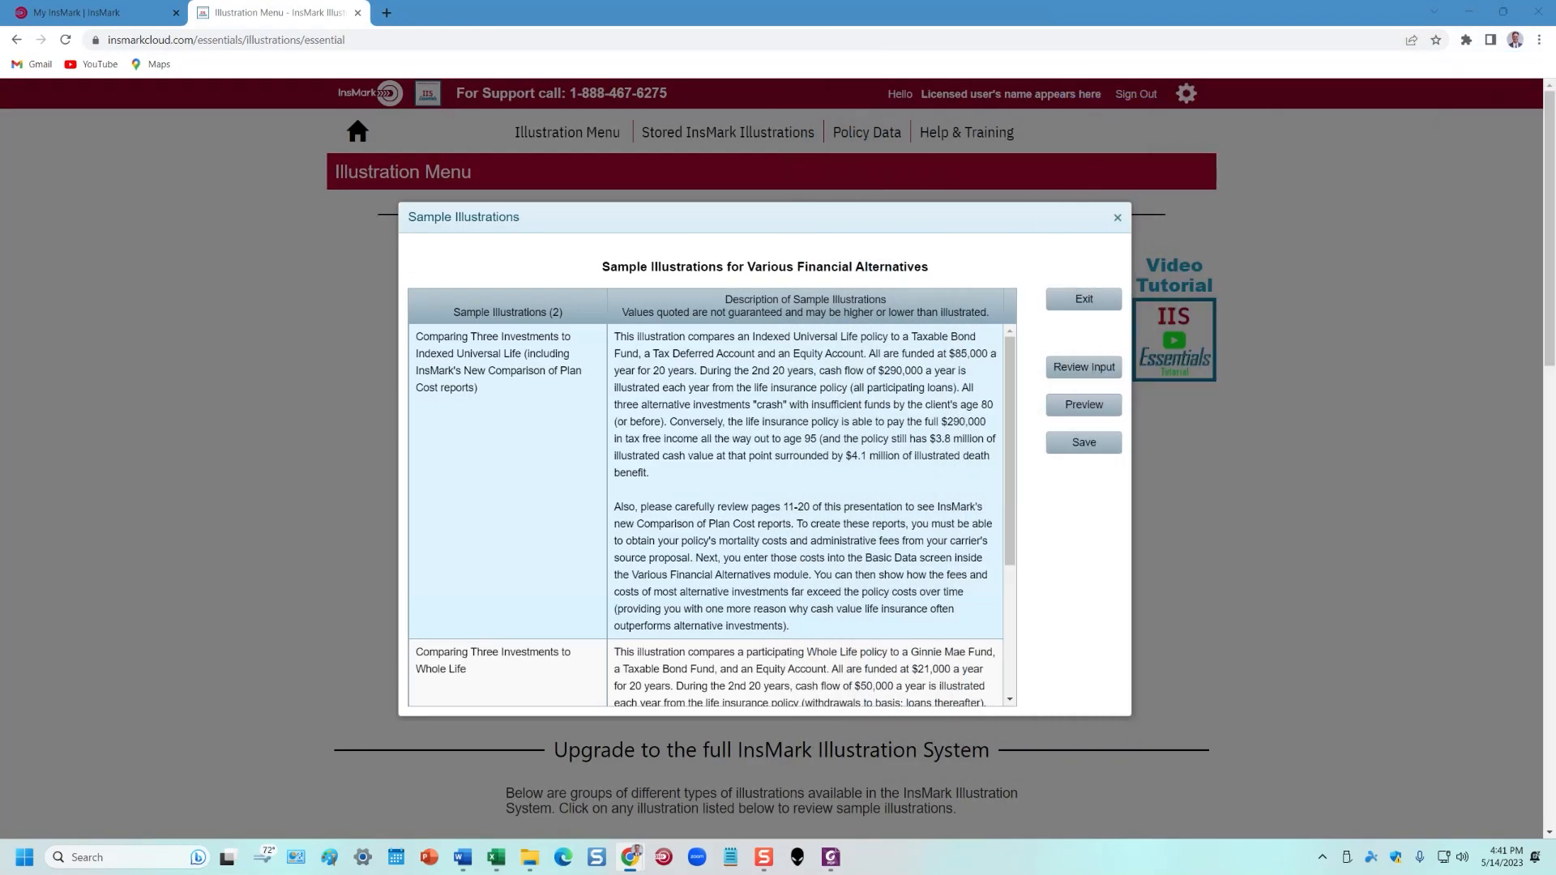
# Exit the Sample Illustrations list and create a new Various Financial Alternatives proposal
pyautogui.click(1098, 300)
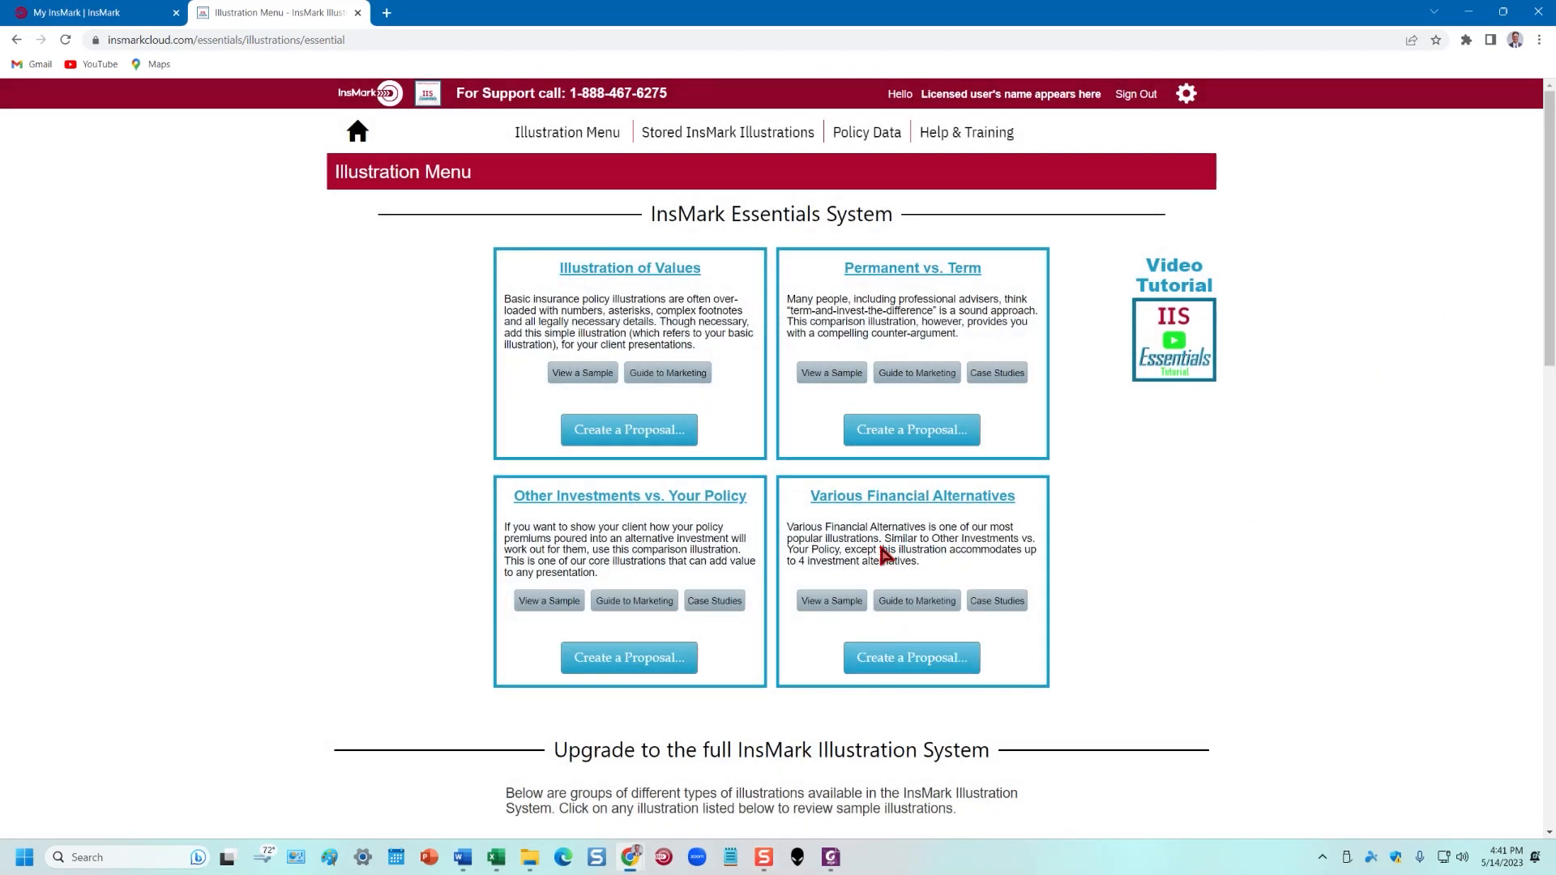
pyautogui.click(914, 669)
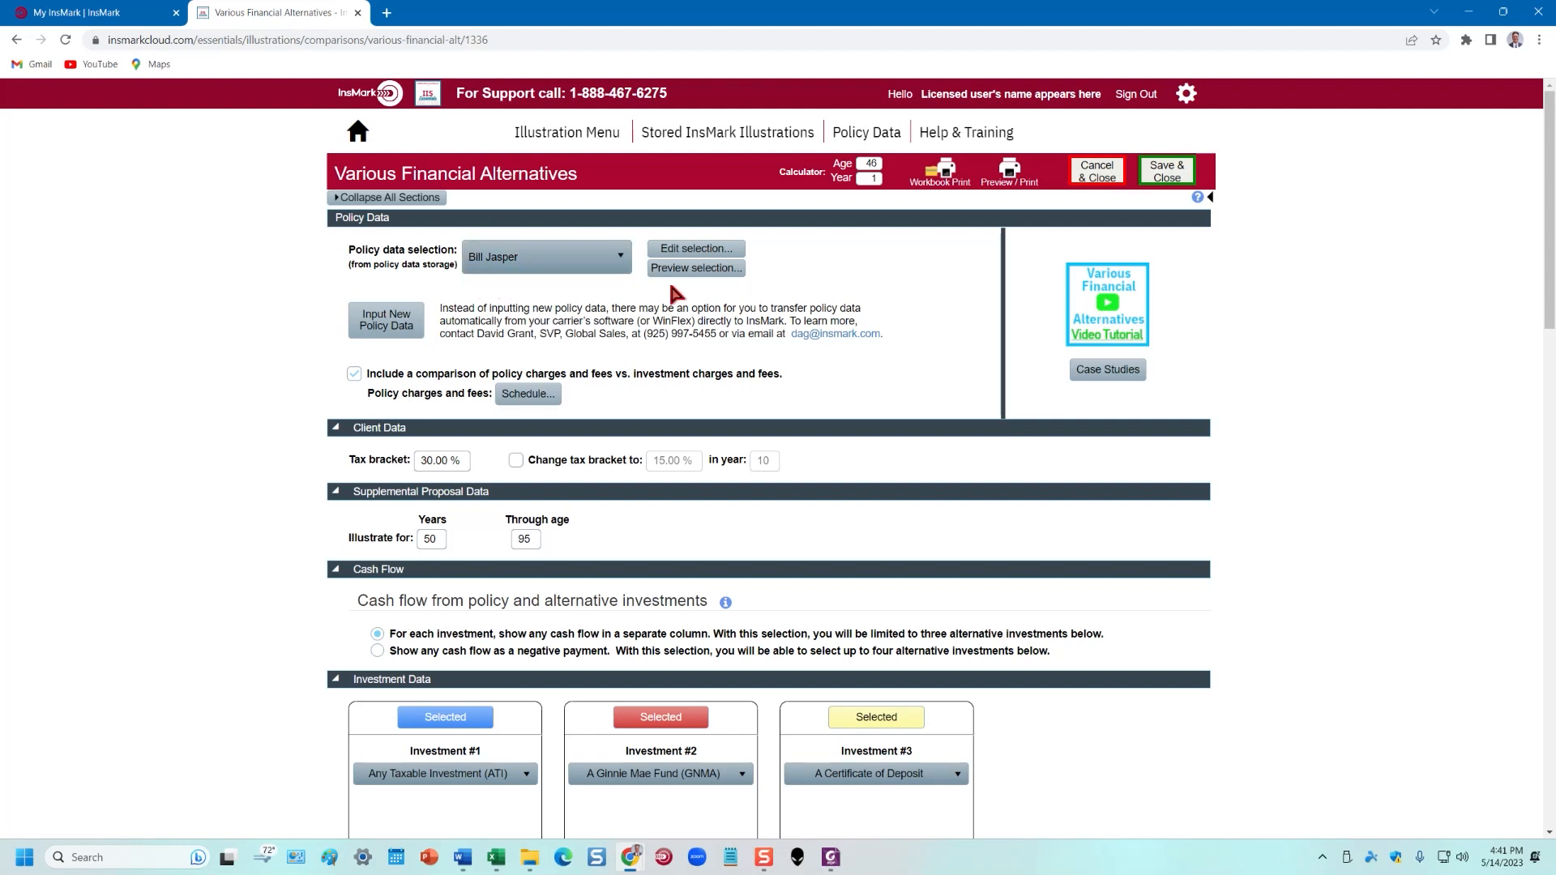
# Open the selected policy data for editing and select its 50-year count
pyautogui.click(687, 250)
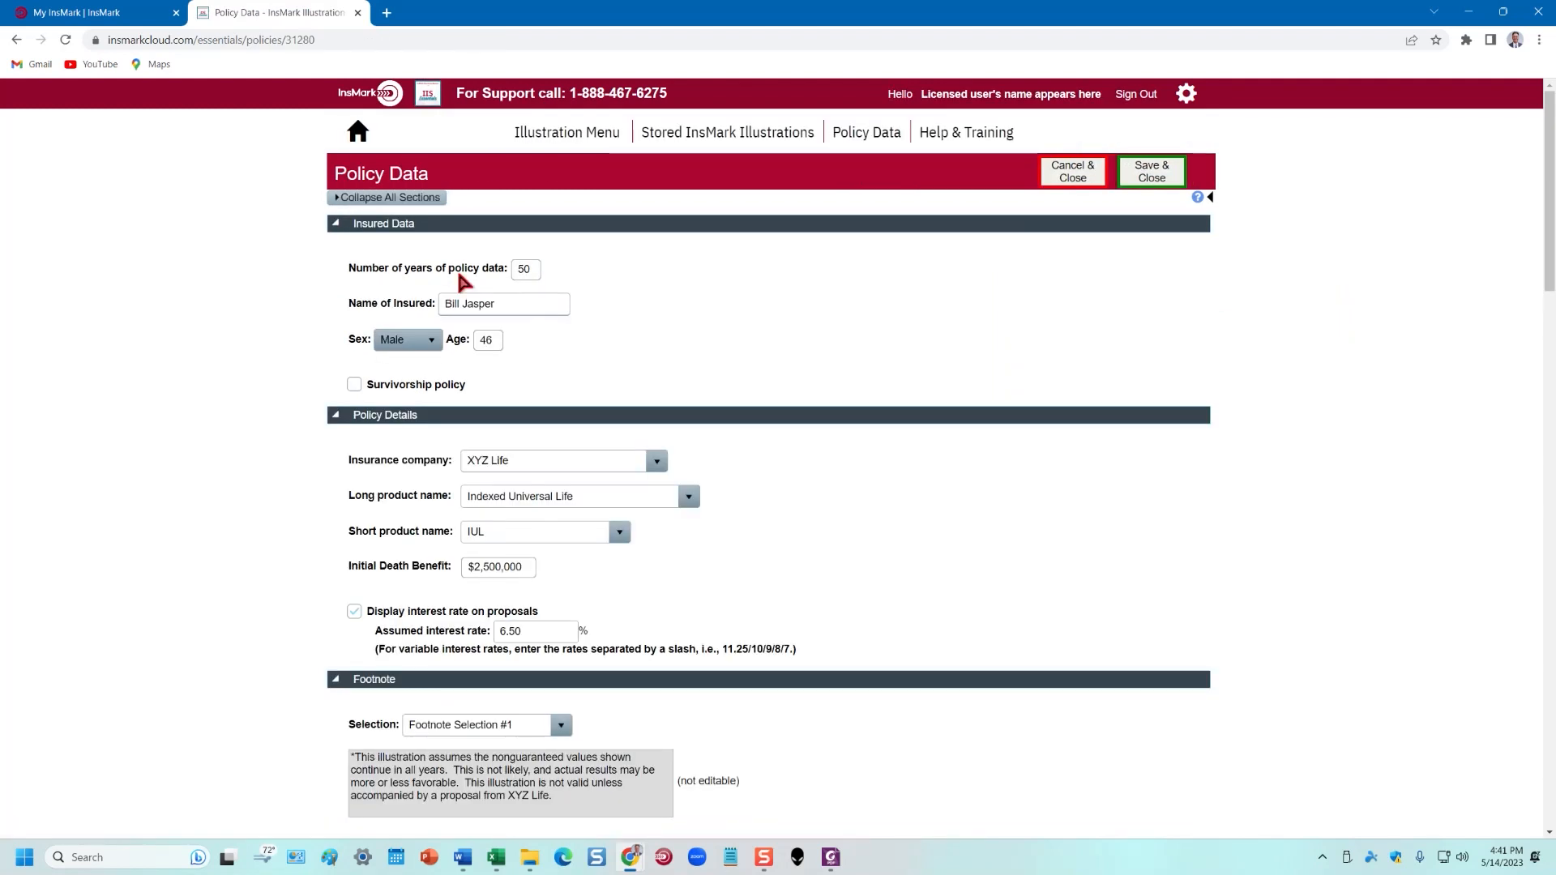
pyautogui.doubleClick(523, 270)
pyautogui.moveTo(523, 269); pyautogui.dragTo(538, 272)
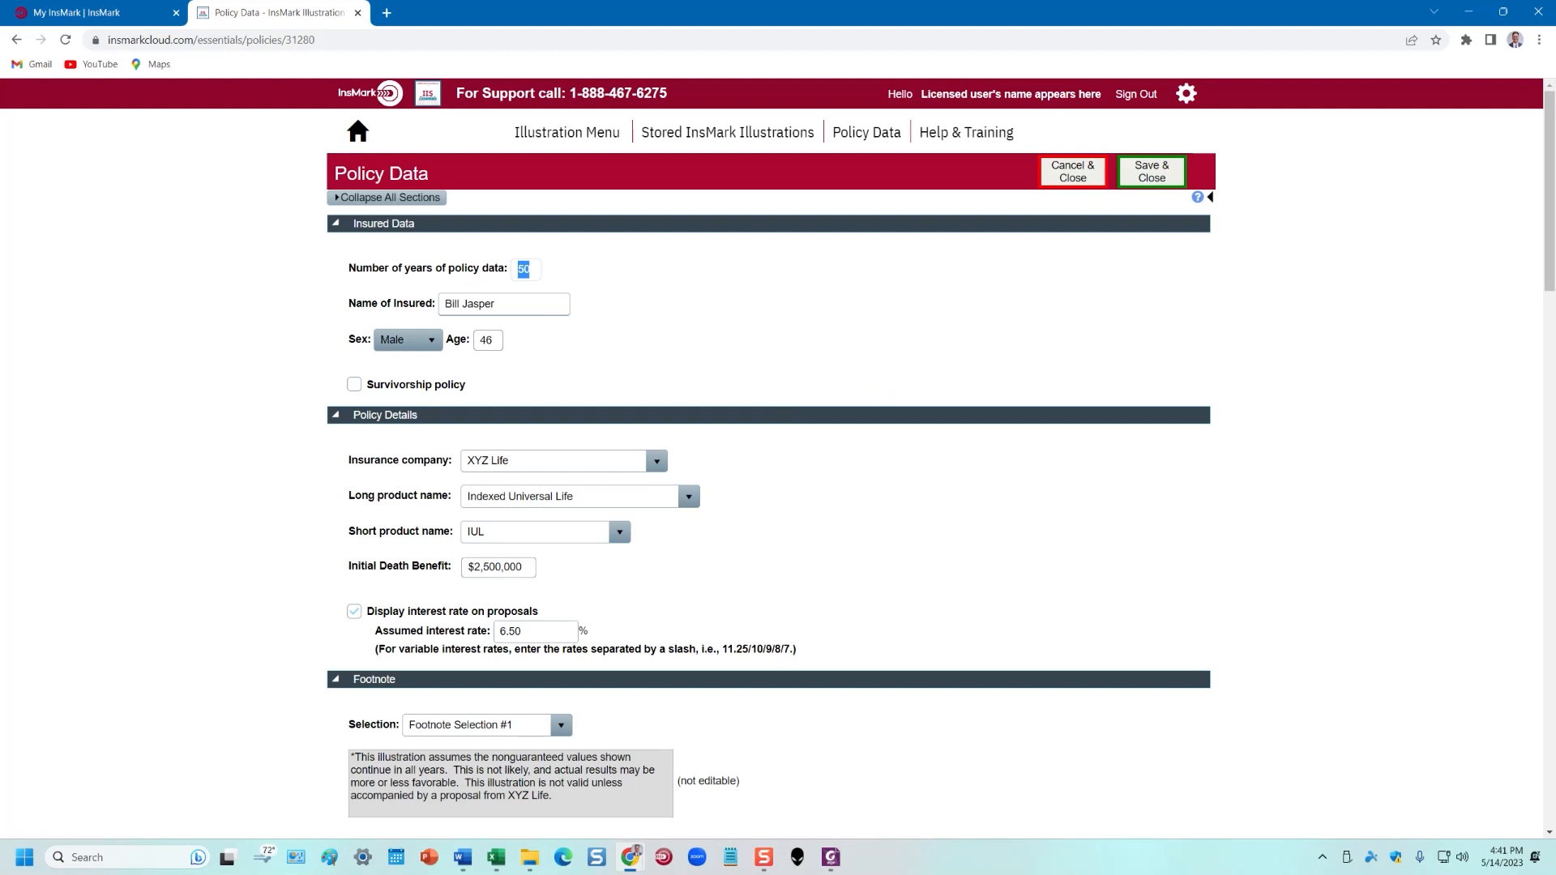
# Bring the sample presentation PDF back full-screen, scroll it, then move it aside again
pyautogui.moveTo(1555, 118); pyautogui.dragTo(801, 108)
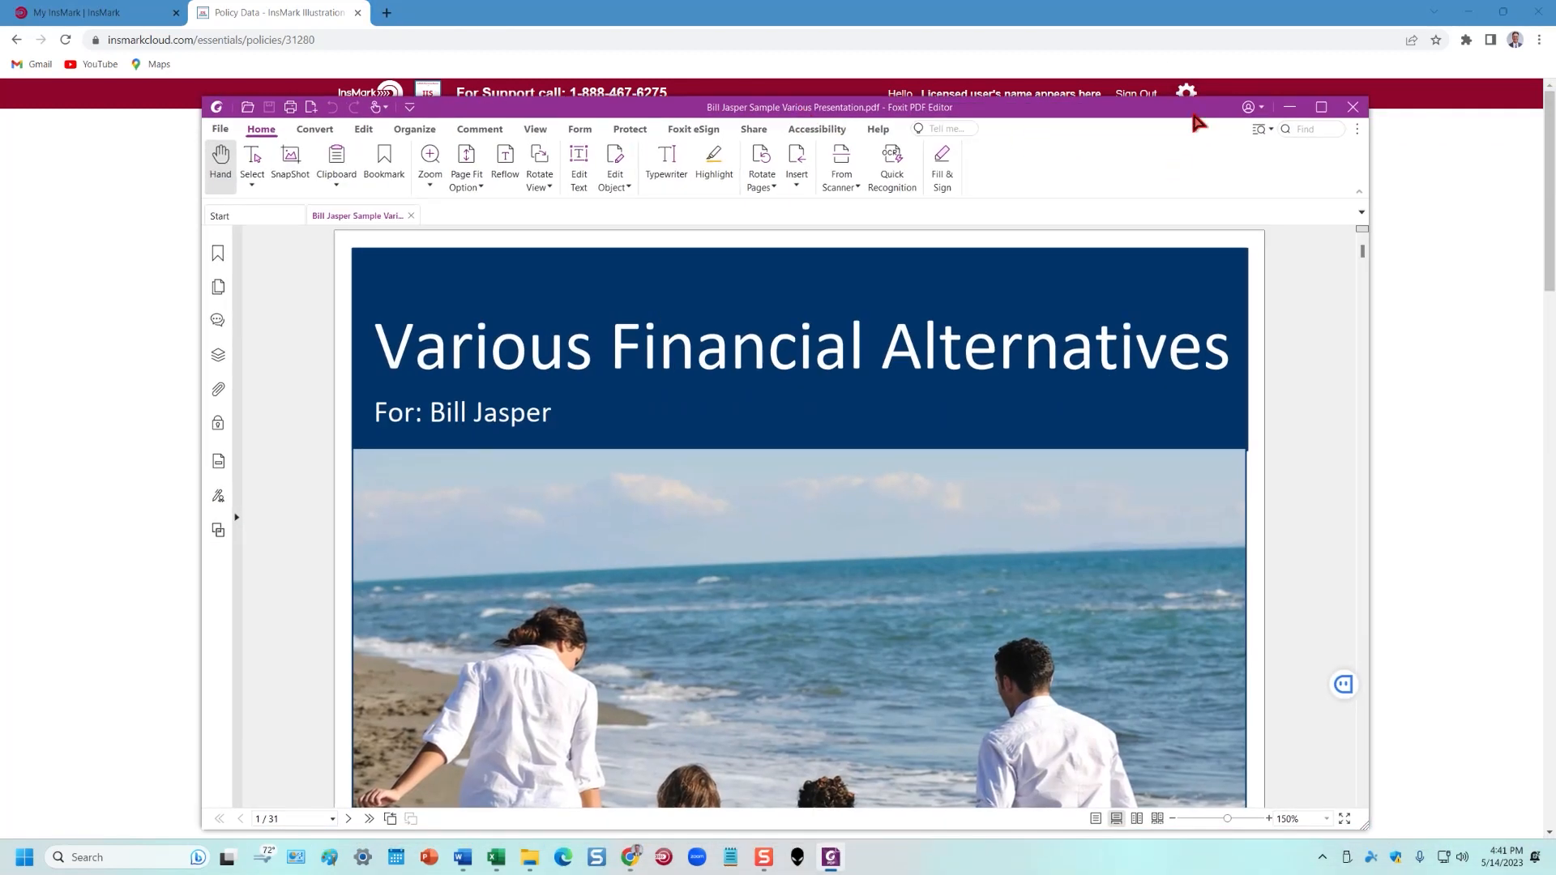
pyautogui.click(1321, 107)
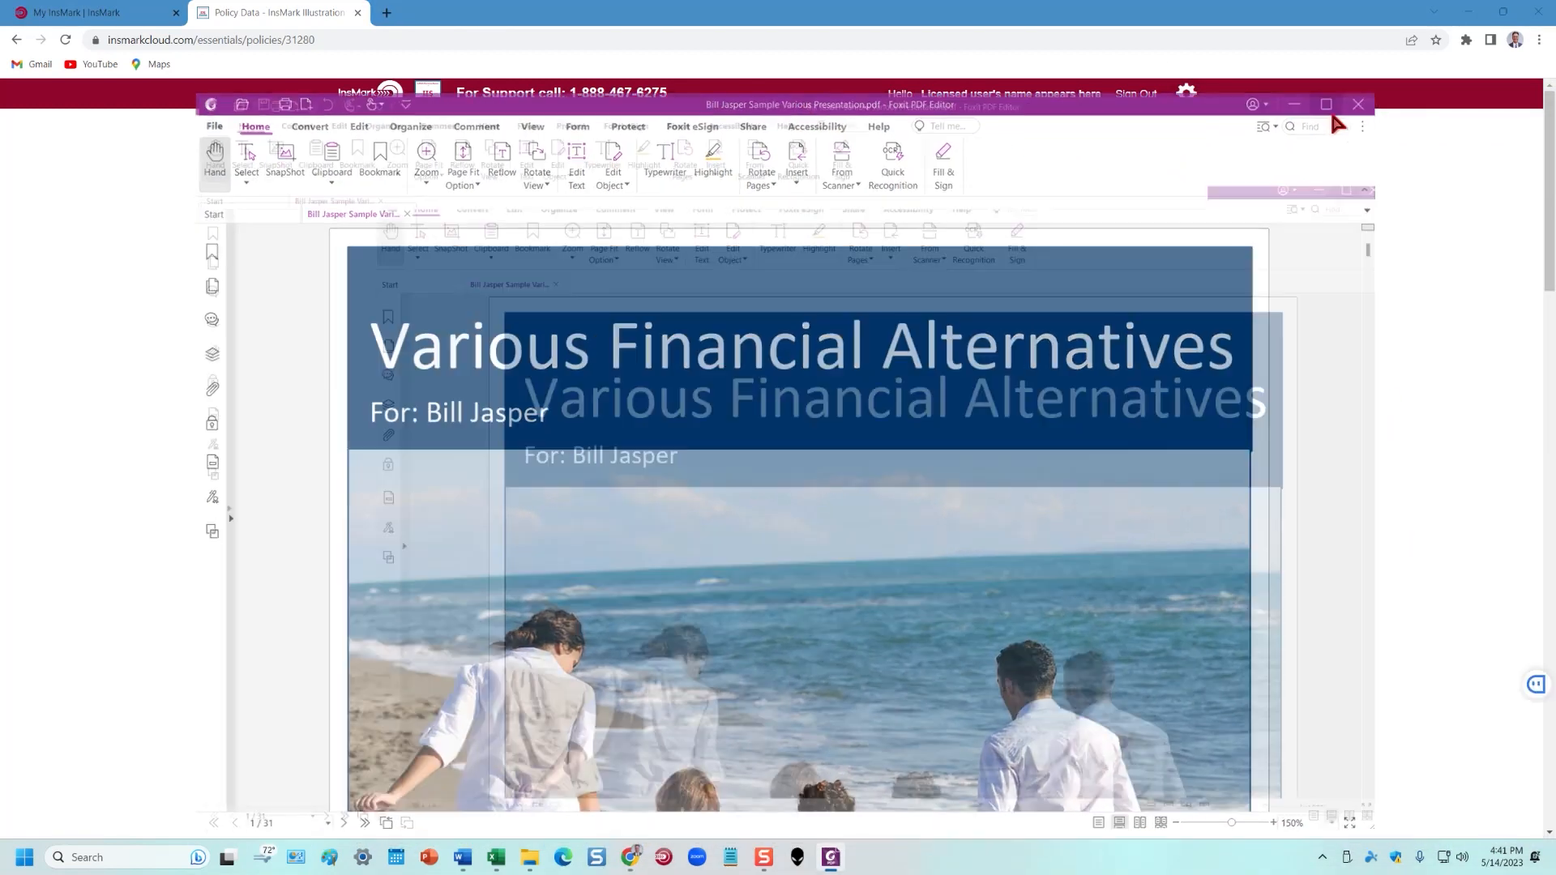
pyautogui.scroll(-20, 1553, 673)
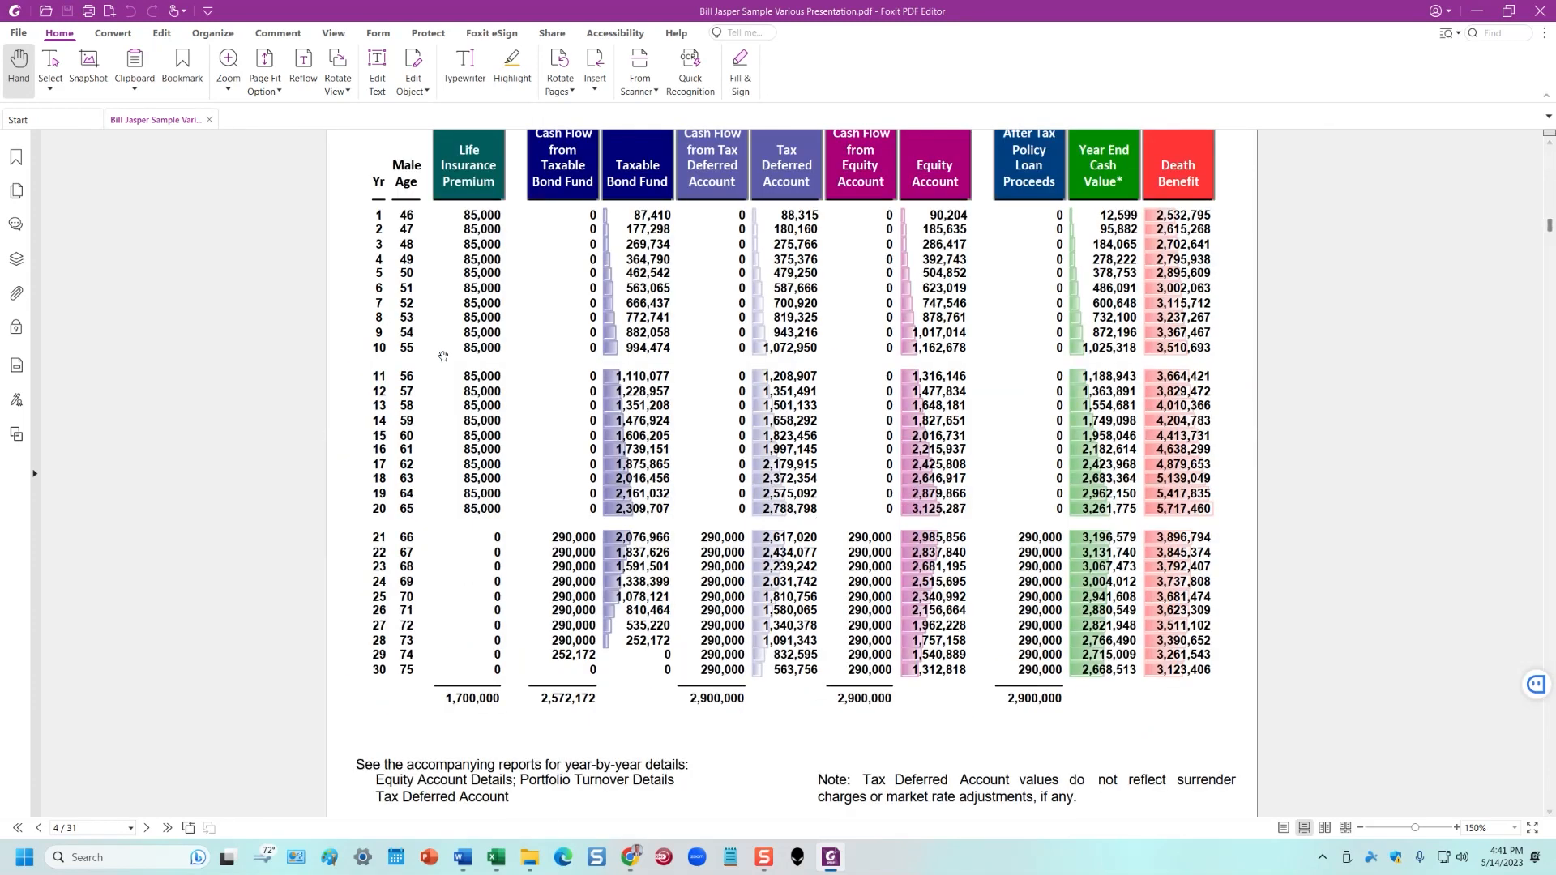
pyautogui.moveTo(1167, 11); pyautogui.dragTo(1555, 162)
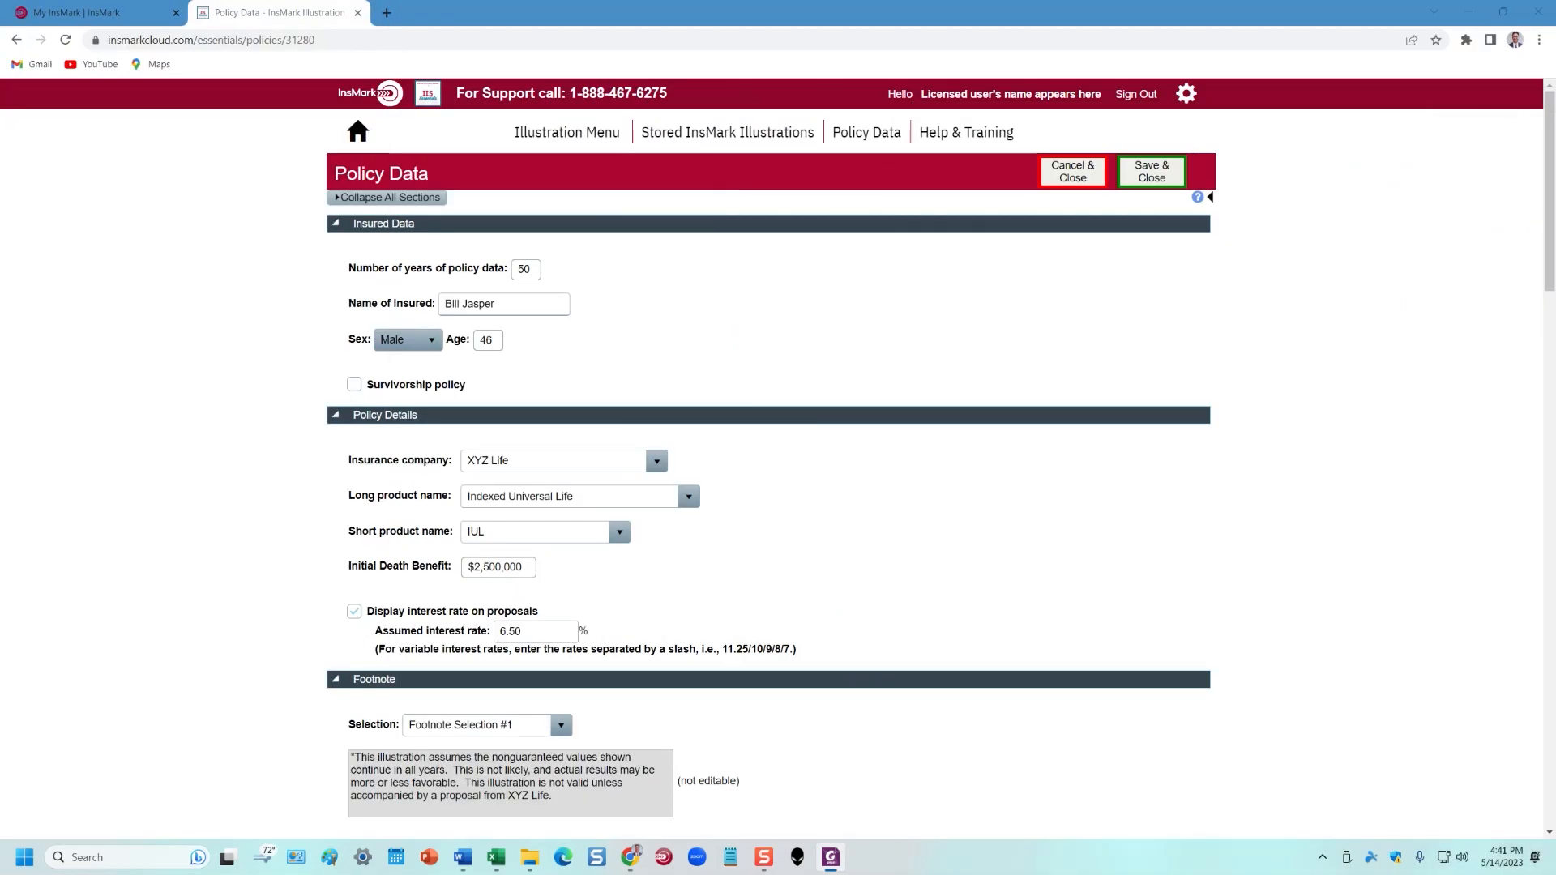
# Review the premium, cash value and policy cost tables, then Save & Close the policy data
pyautogui.scroll(-2, 1124, 494)
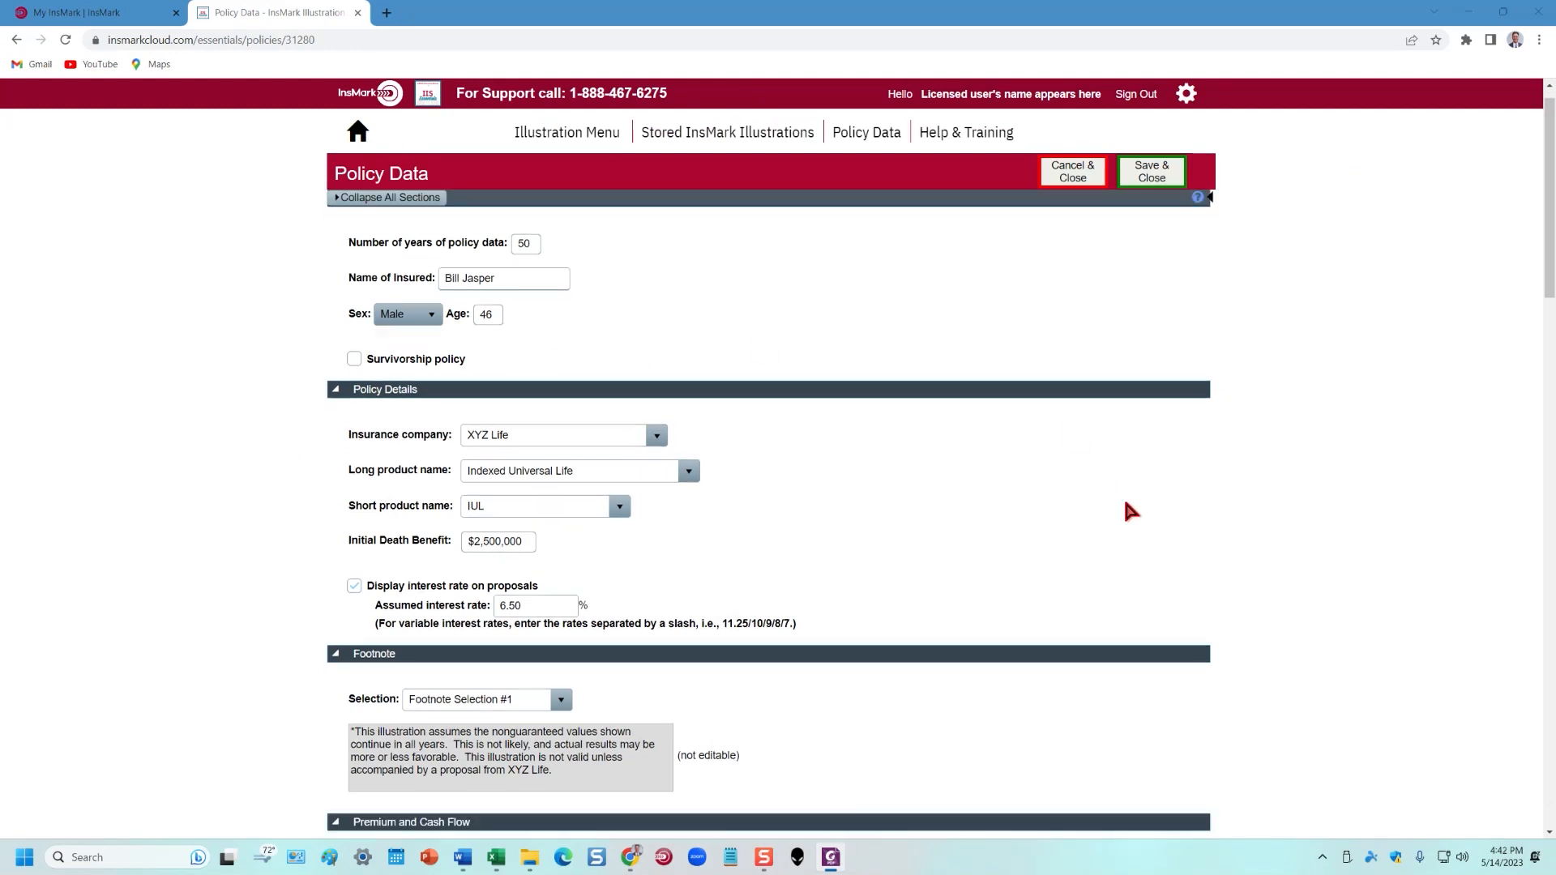
pyautogui.scroll(-6, 708, 438)
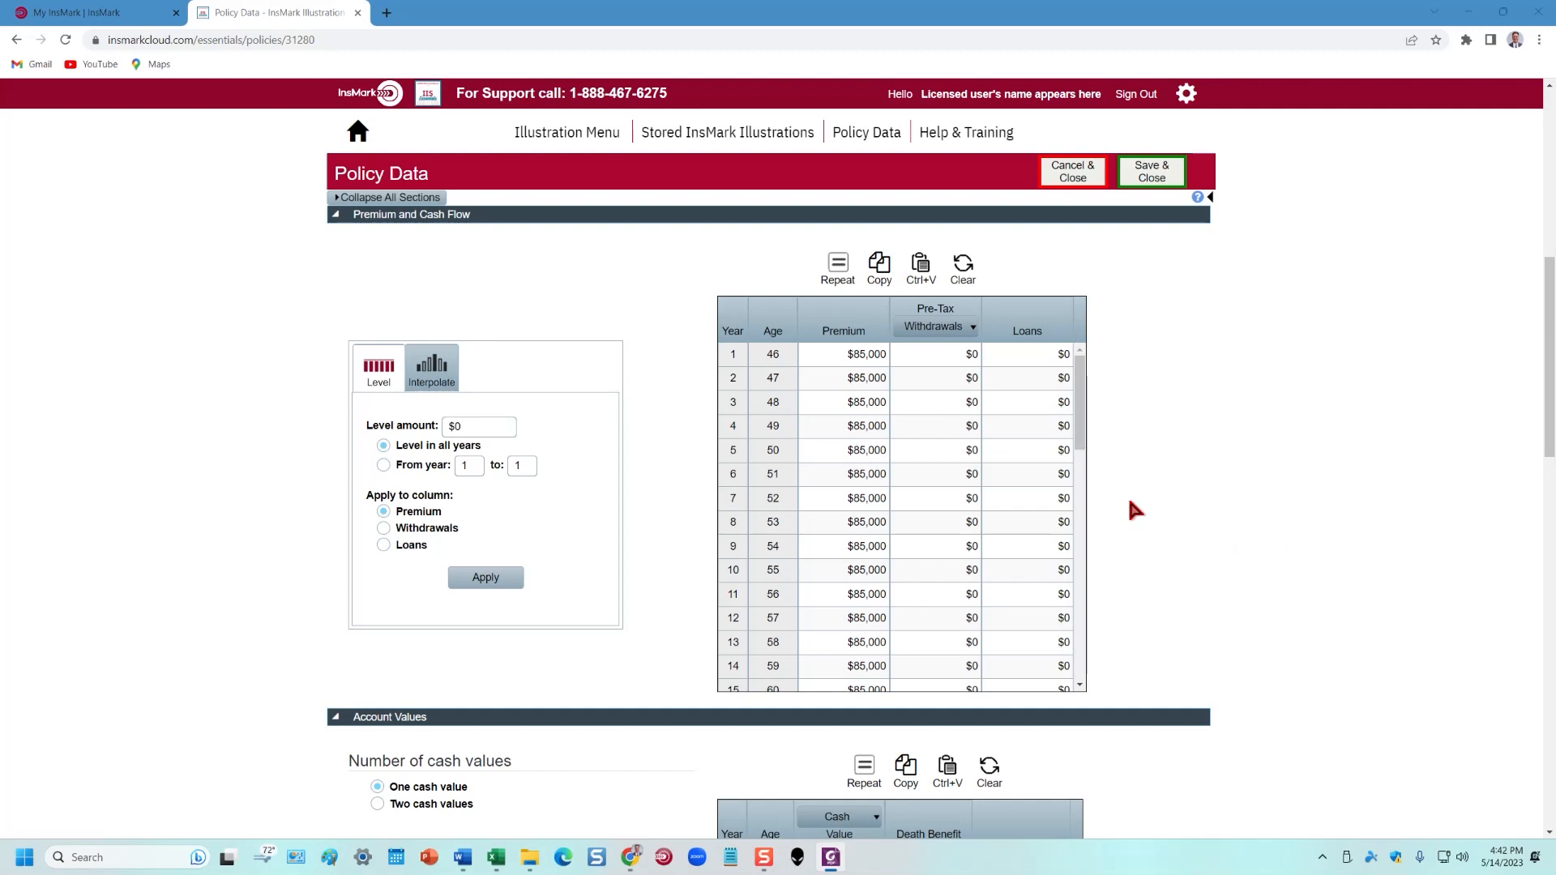
pyautogui.moveTo(1083, 434); pyautogui.dragTo(1091, 650)
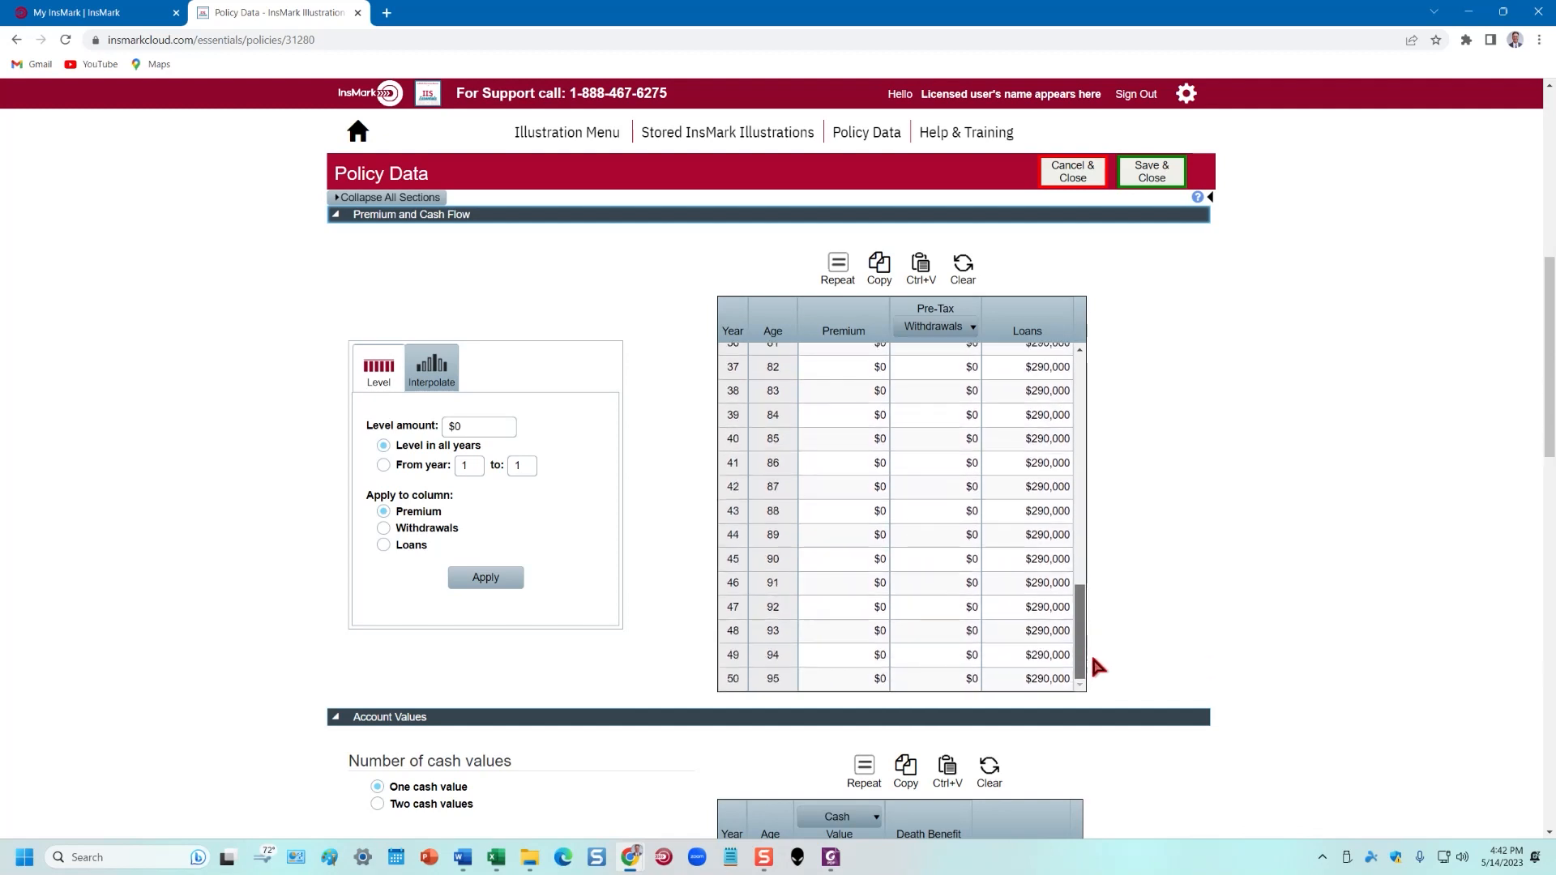
pyautogui.scroll(-3, 1306, 554)
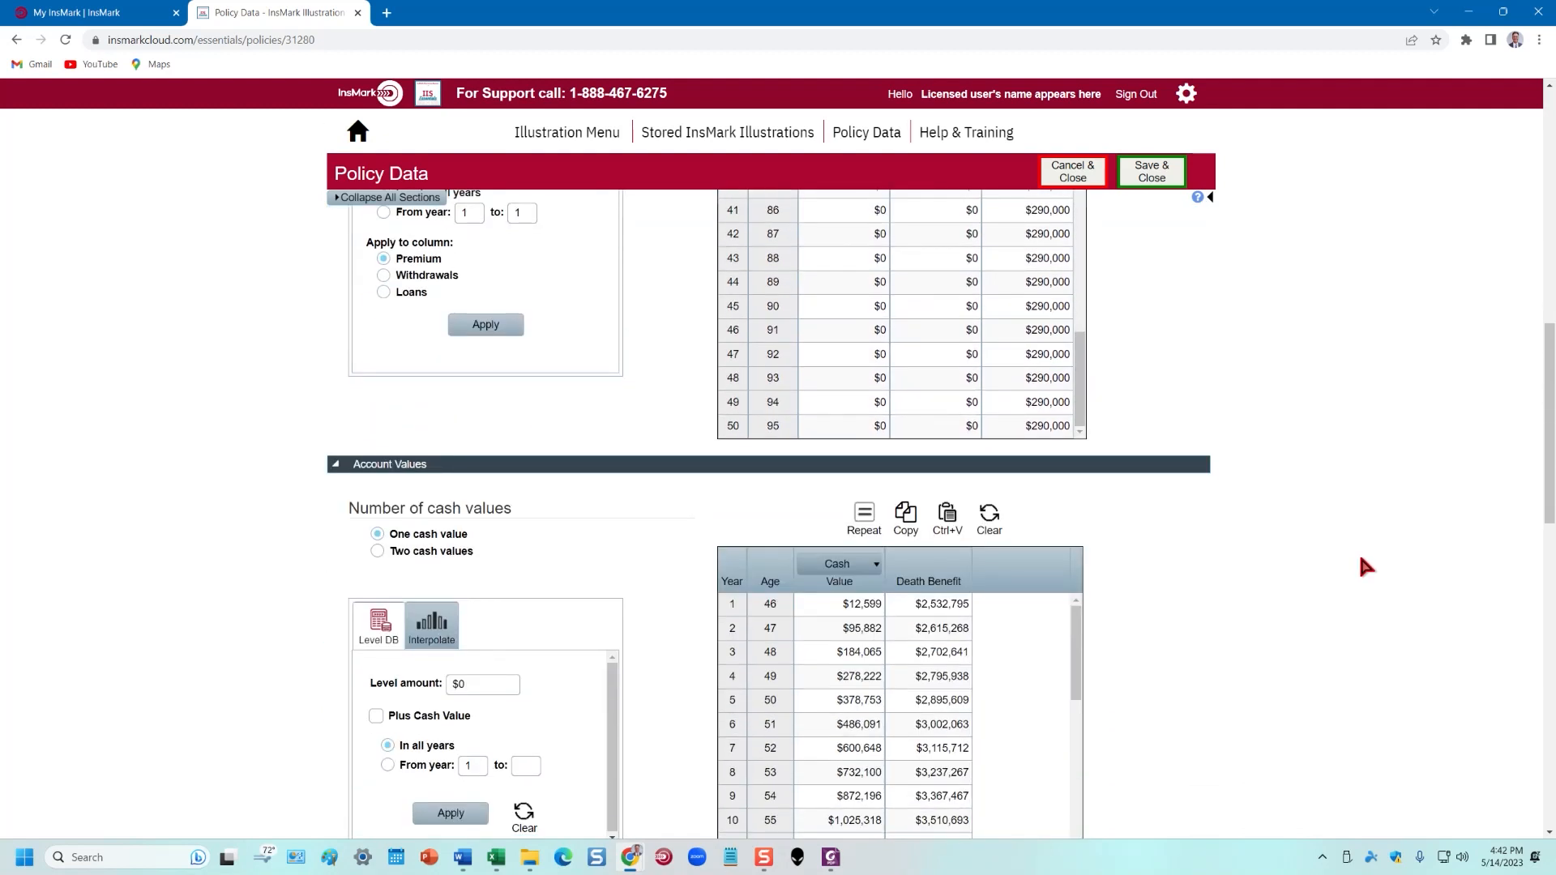
pyautogui.scroll(-3, 1386, 554)
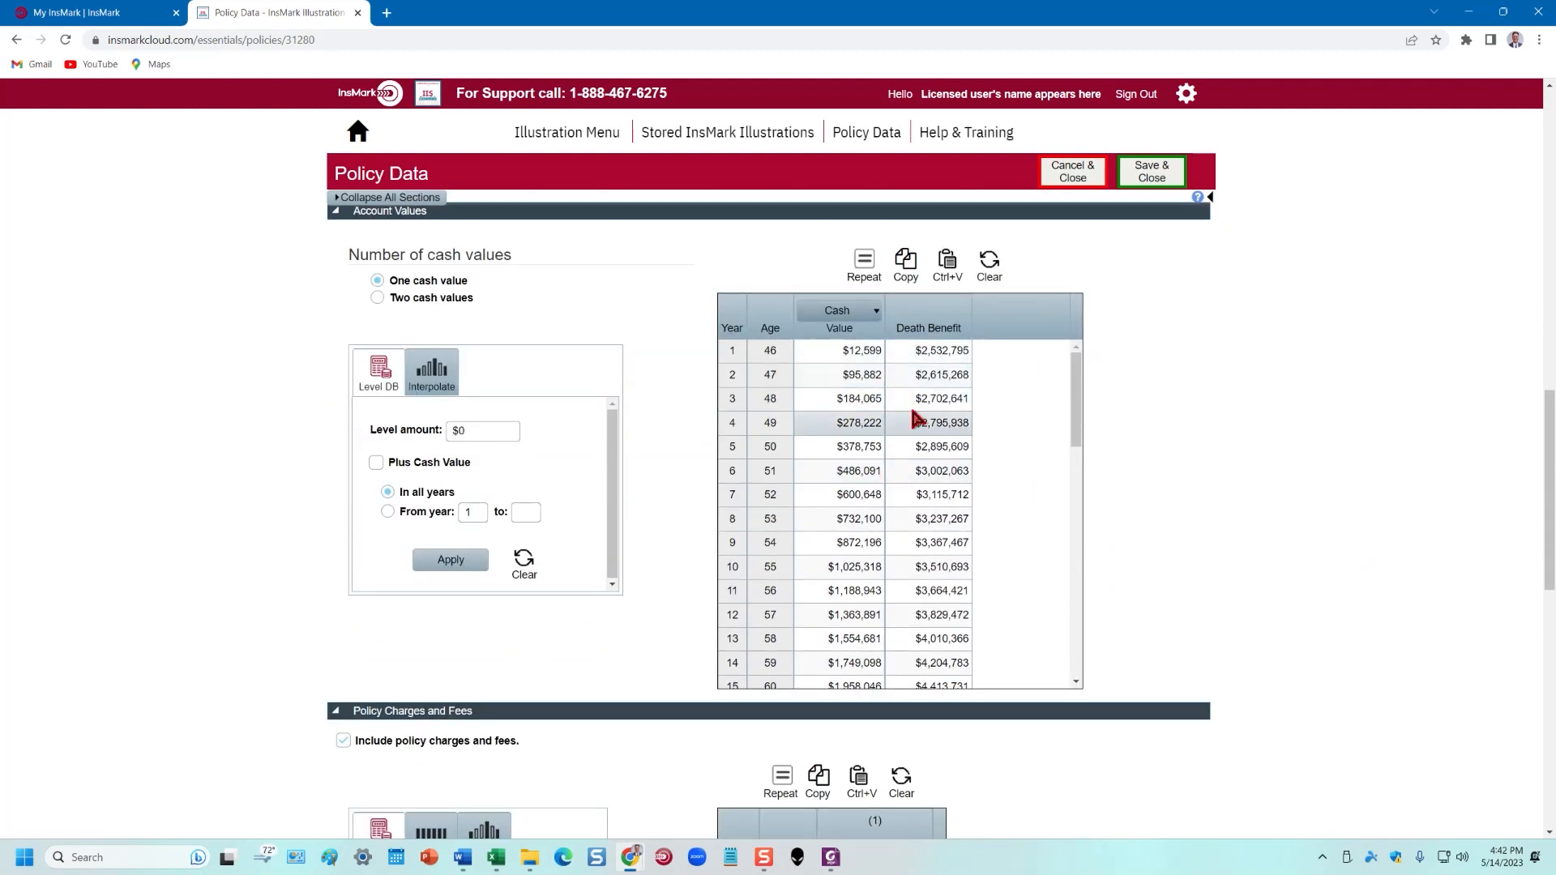
pyautogui.moveTo(1075, 415); pyautogui.dragTo(1073, 677)
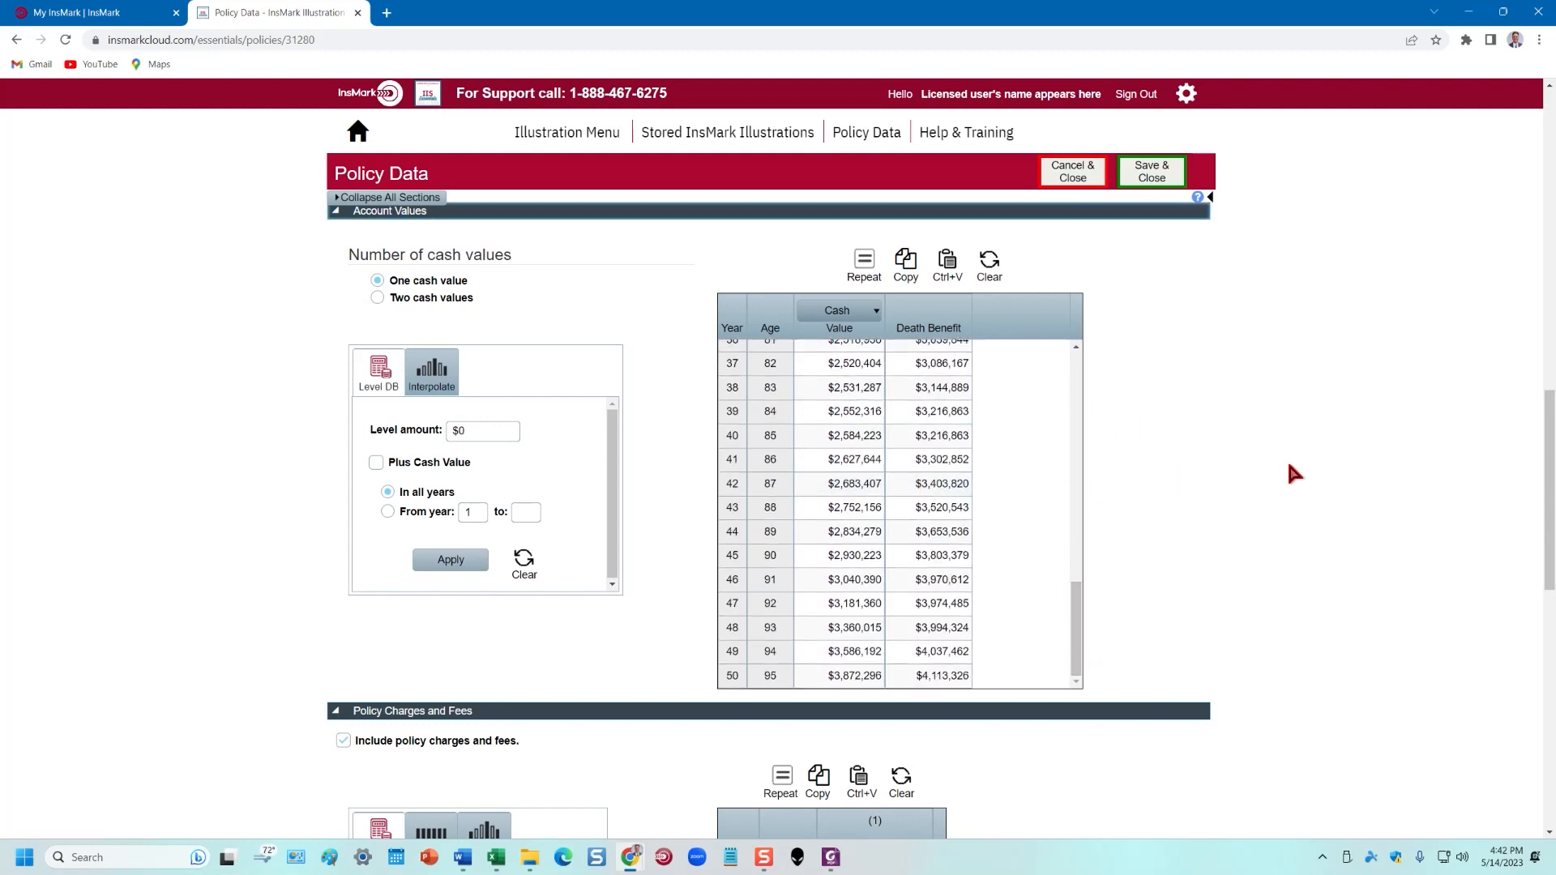
pyautogui.scroll(-6, 1294, 474)
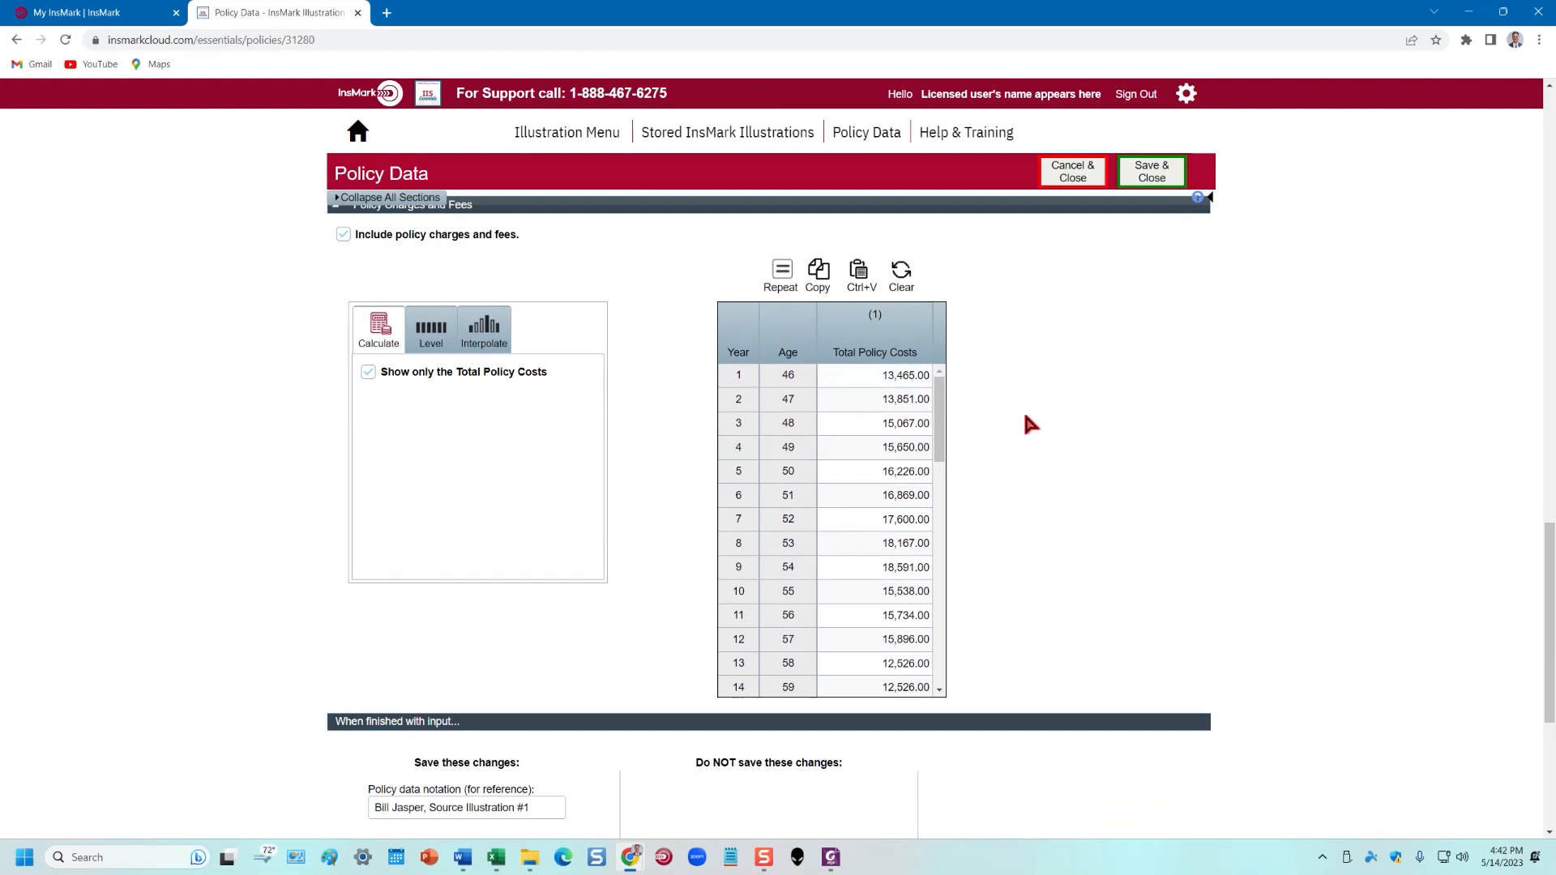
pyautogui.moveTo(943, 417); pyautogui.dragTo(945, 476)
pyautogui.scroll(-5, 1281, 454)
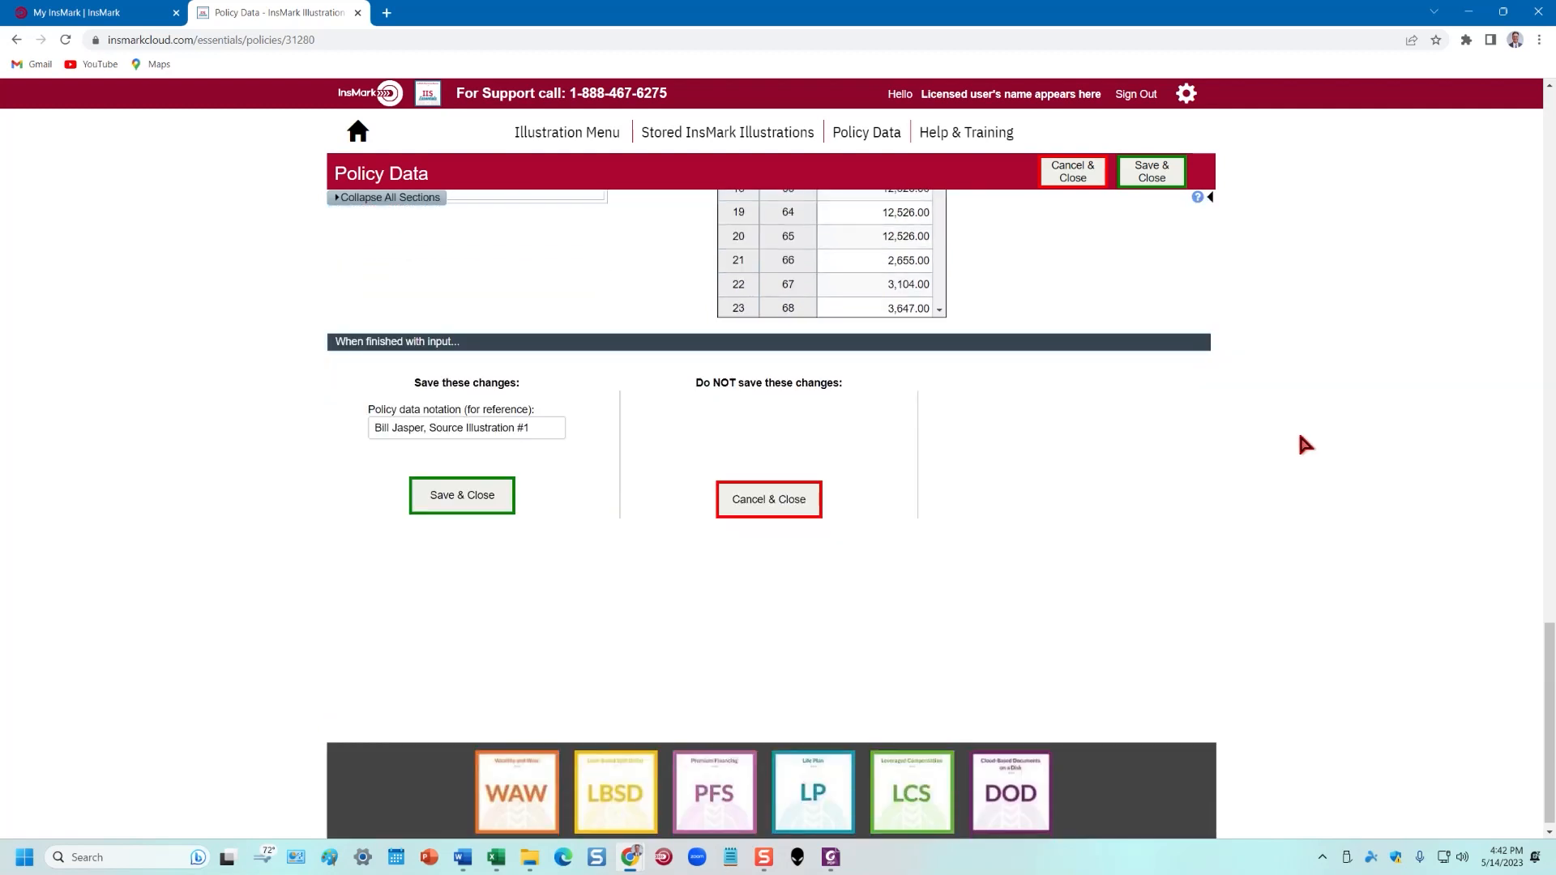
pyautogui.scroll(5, 989, 366)
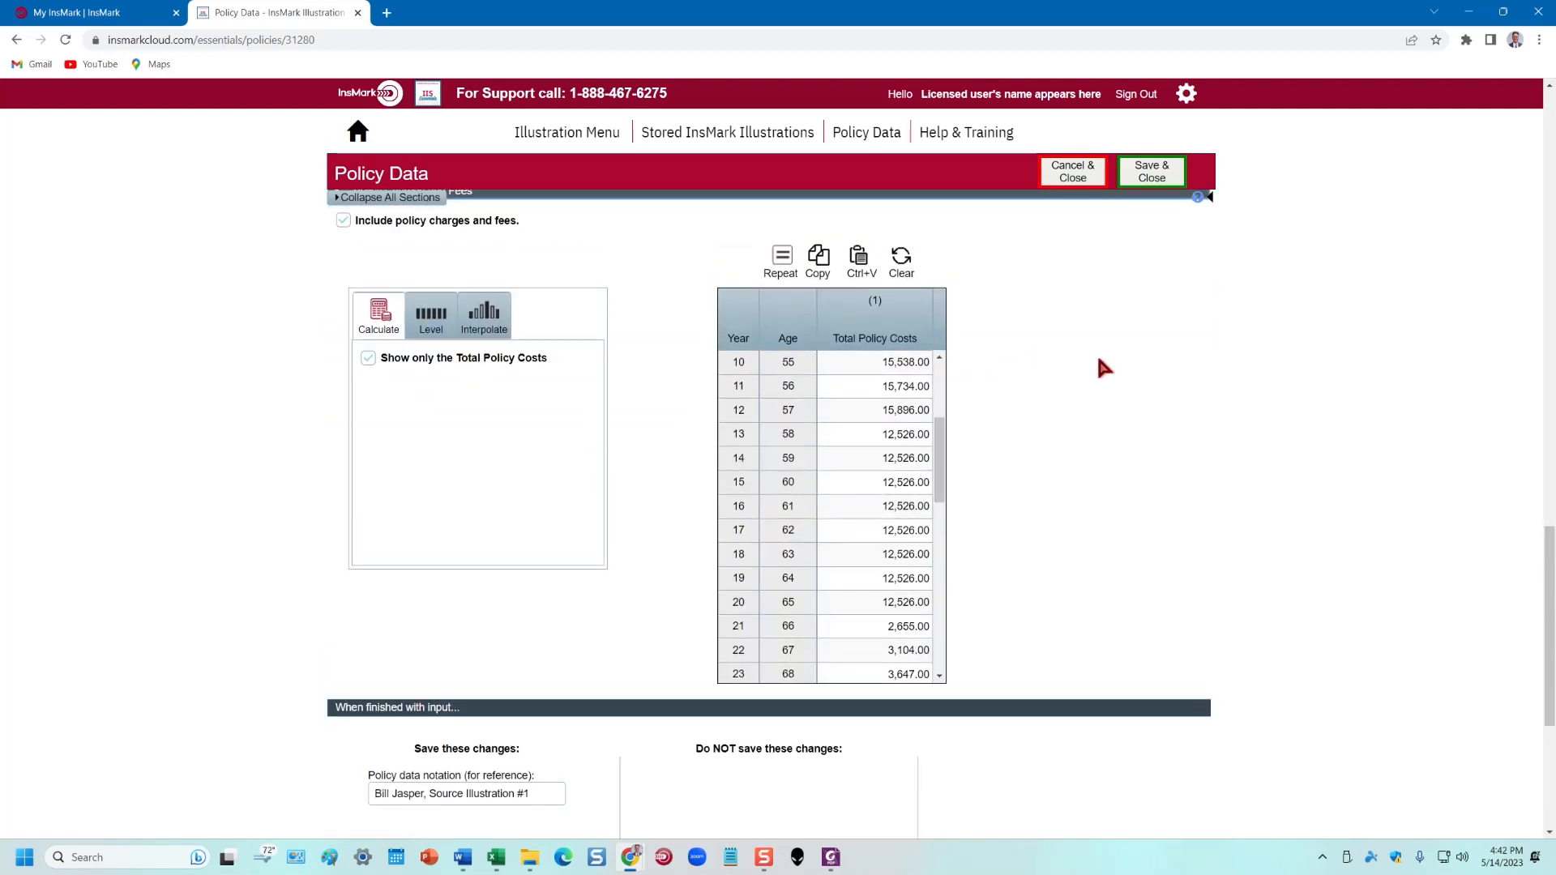
pyautogui.click(1144, 182)
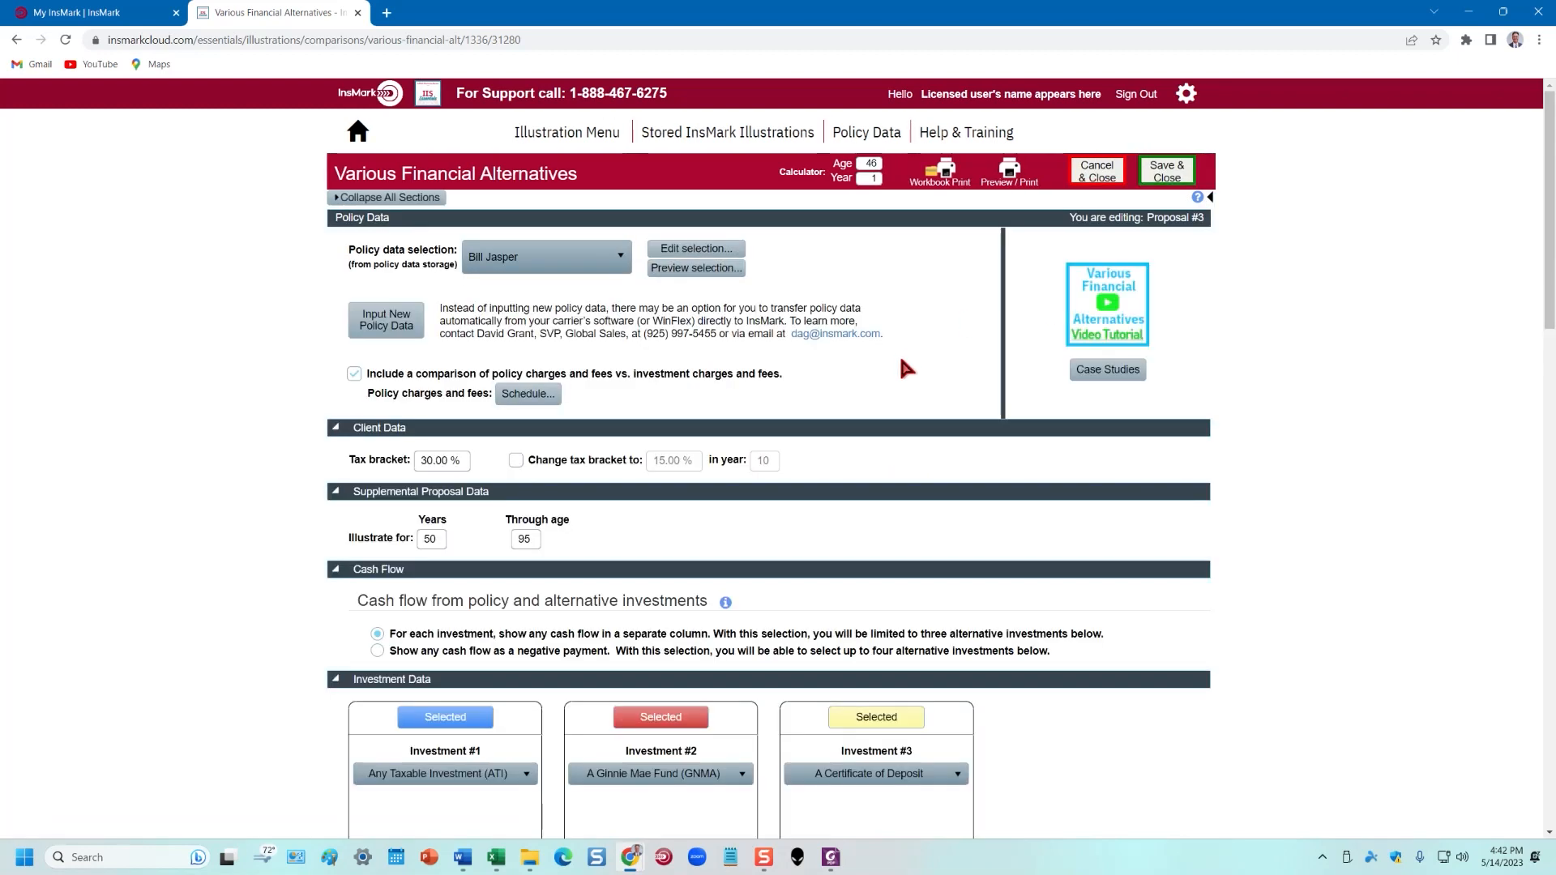
# Enter 40 in the Tax bracket field so it reads 40.00%
pyautogui.scroll(-2, 557, 451)
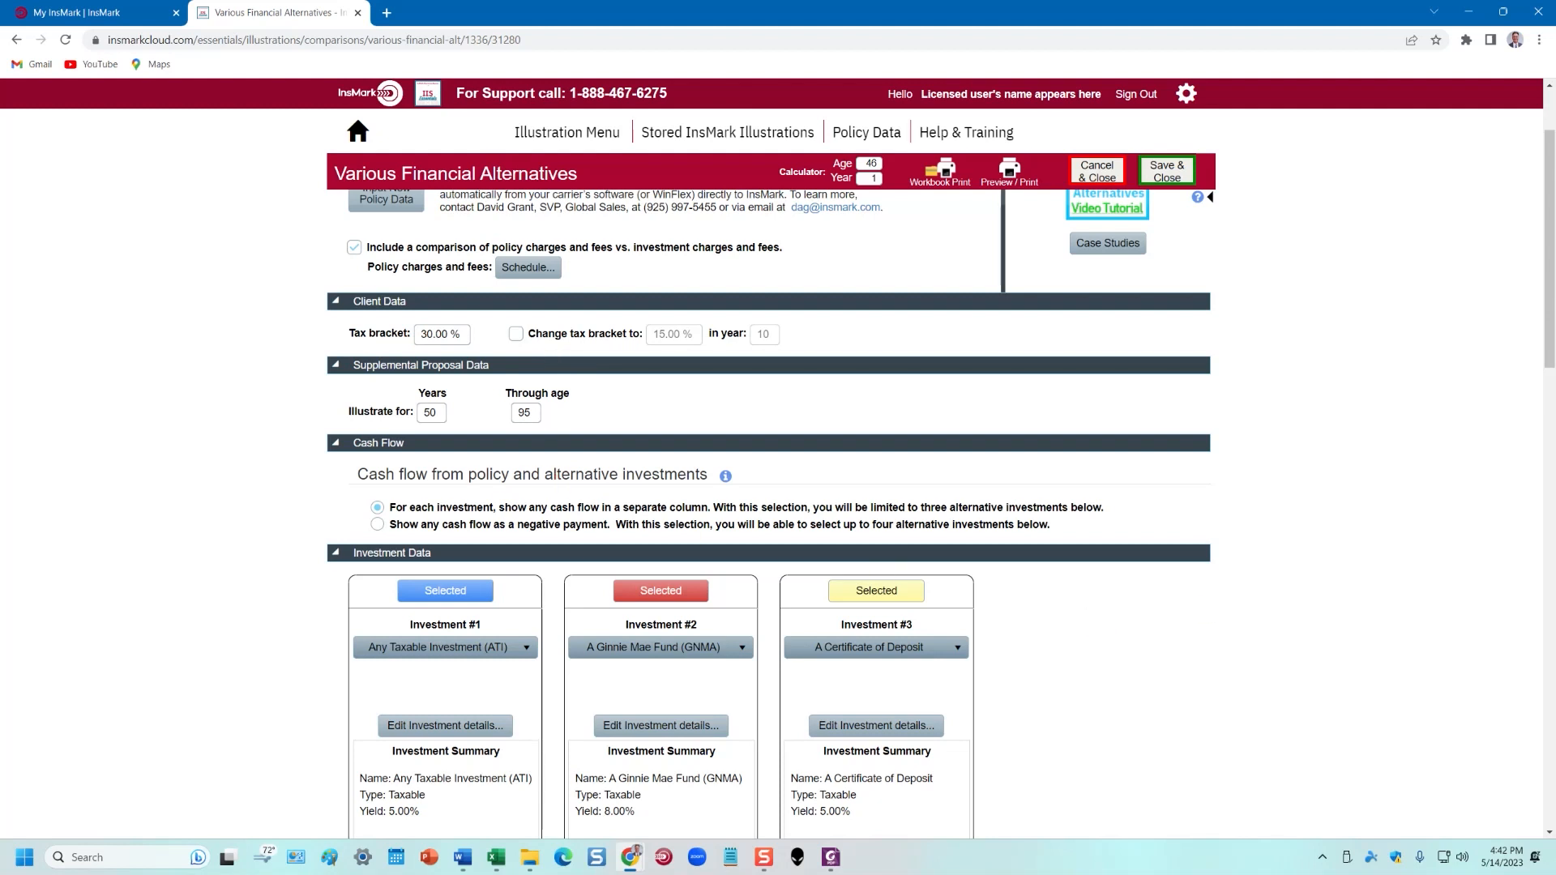
pyautogui.click(453, 327)
pyautogui.write('40')
pyautogui.click(1279, 411)
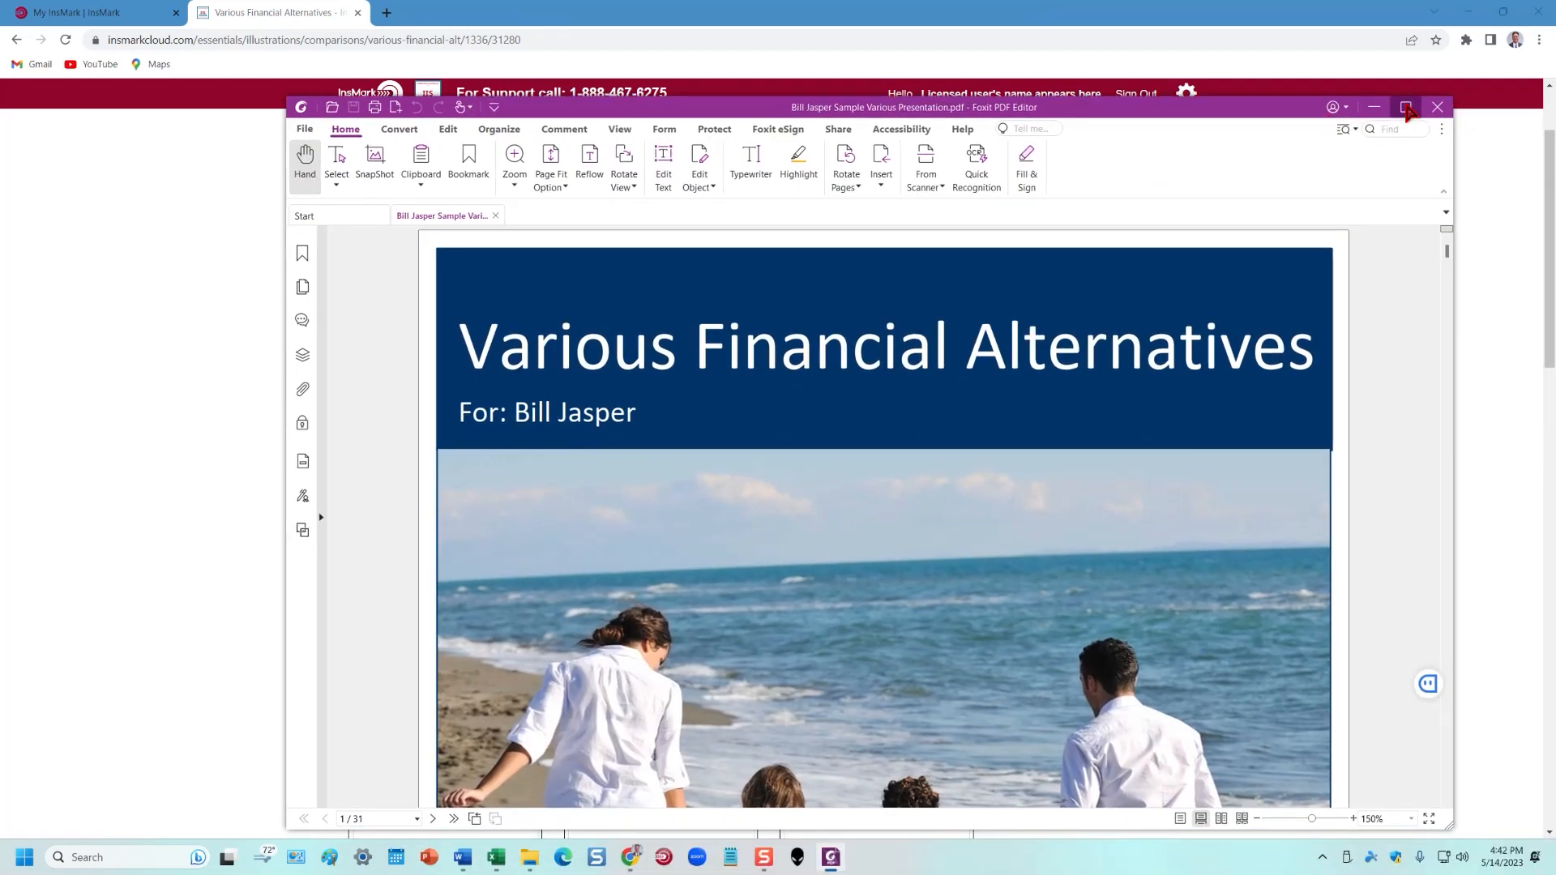
# Scroll the Foxit PDF to page 4's Comparison of Values, then drag the window off-screen right
pyautogui.scroll(-20, 1337, 509)
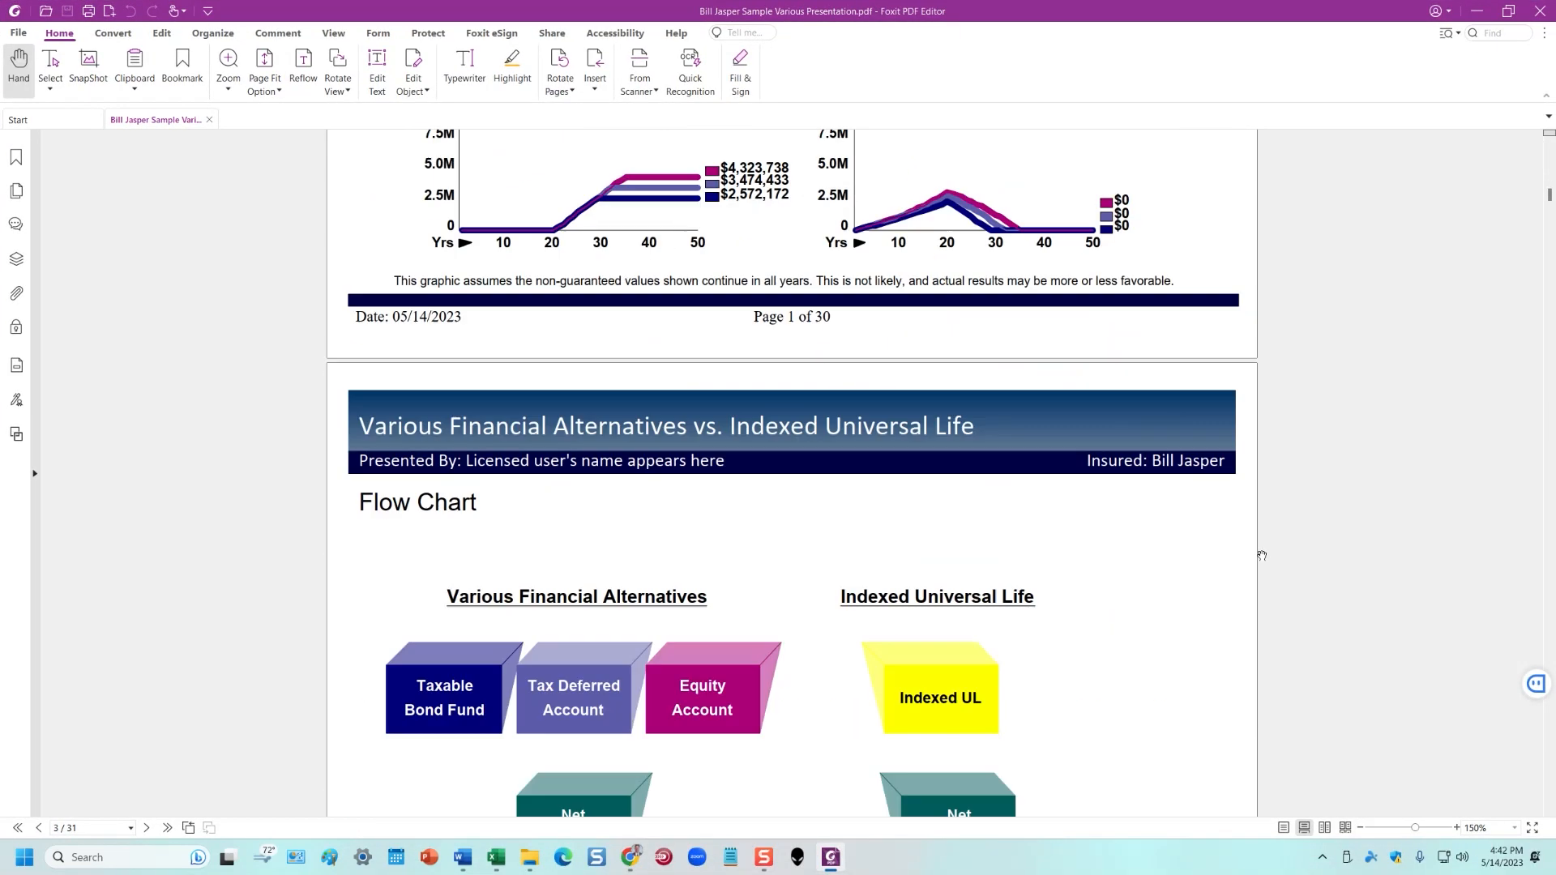
pyautogui.scroll(-10, 1292, 541)
pyautogui.scroll(2, 492, 217)
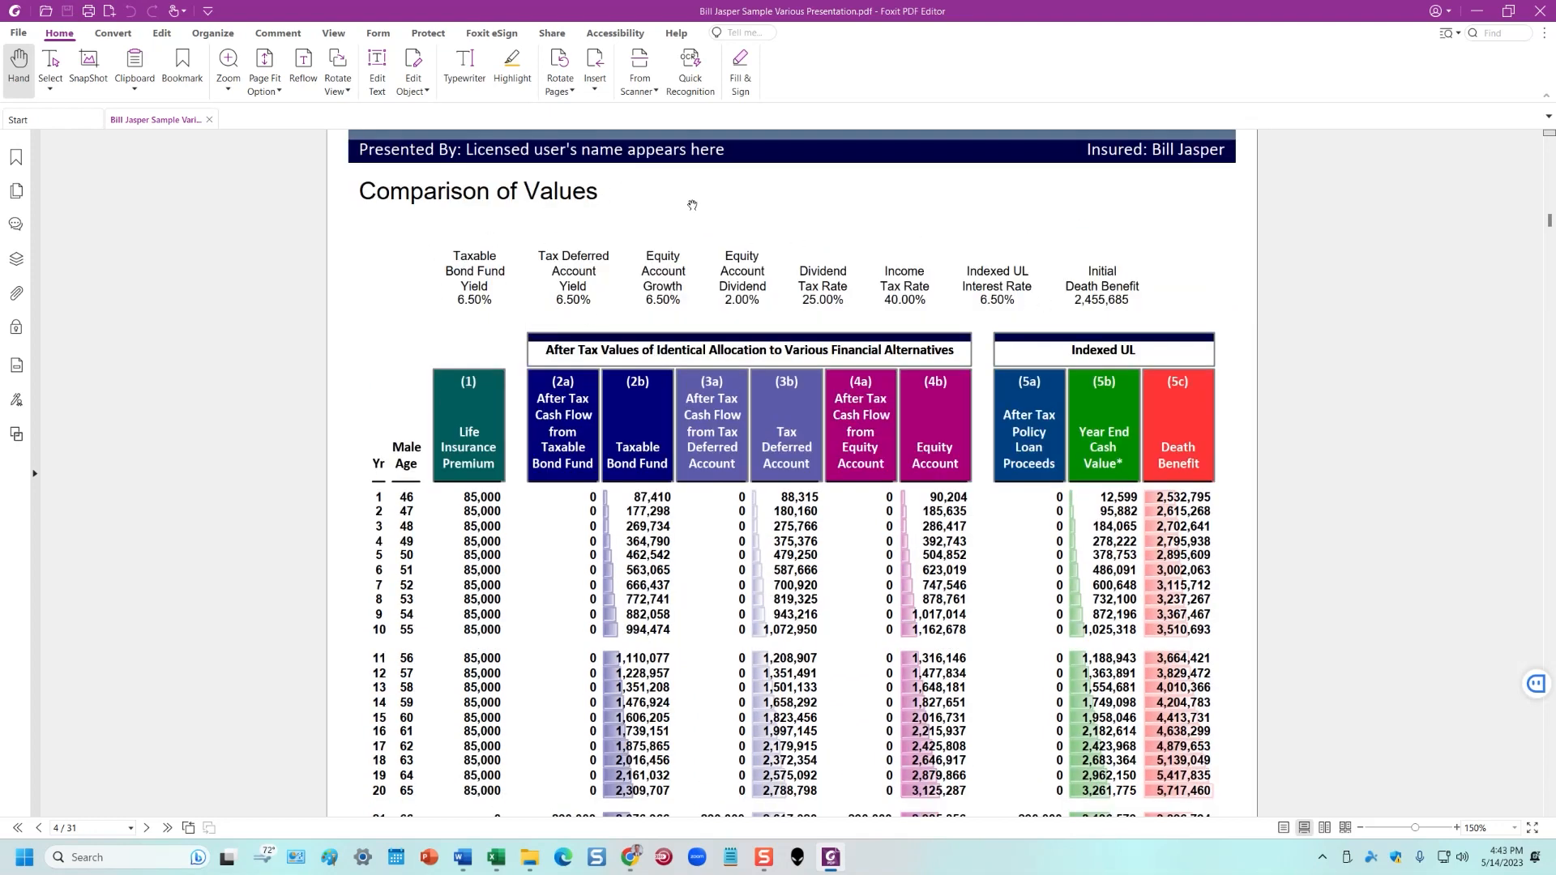
pyautogui.moveTo(1047, 12); pyautogui.dragTo(1555, 117)
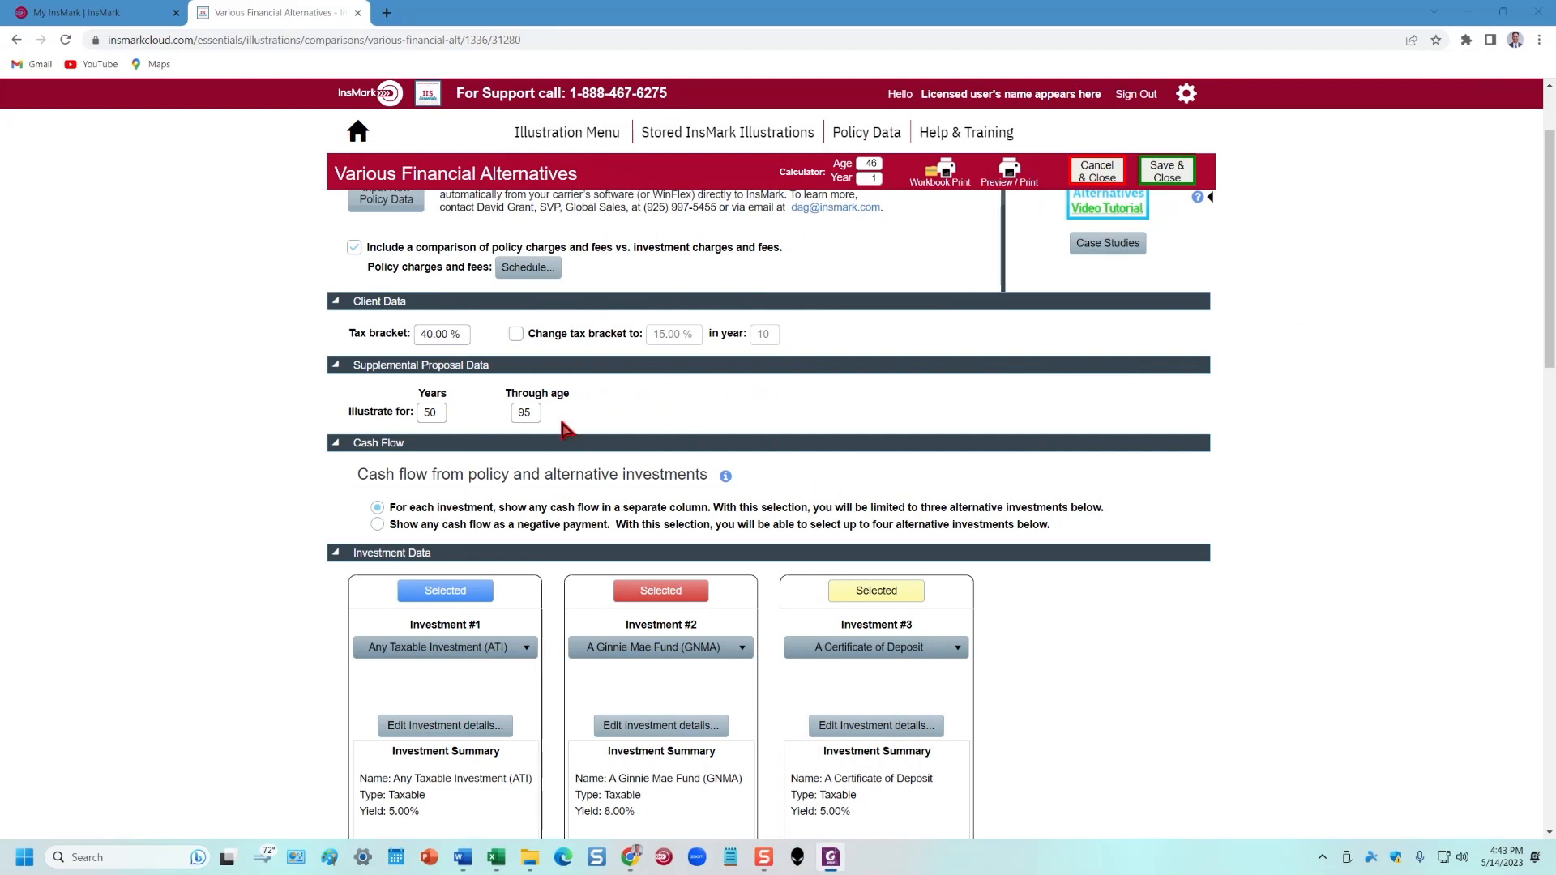
# Check the 50-year Illustrate for Years value and scroll the proposal page
pyautogui.doubleClick(423, 412)
pyautogui.click(430, 411)
pyautogui.click(612, 409)
pyautogui.scroll(-3, 771, 510)
pyautogui.scroll(2, 1111, 510)
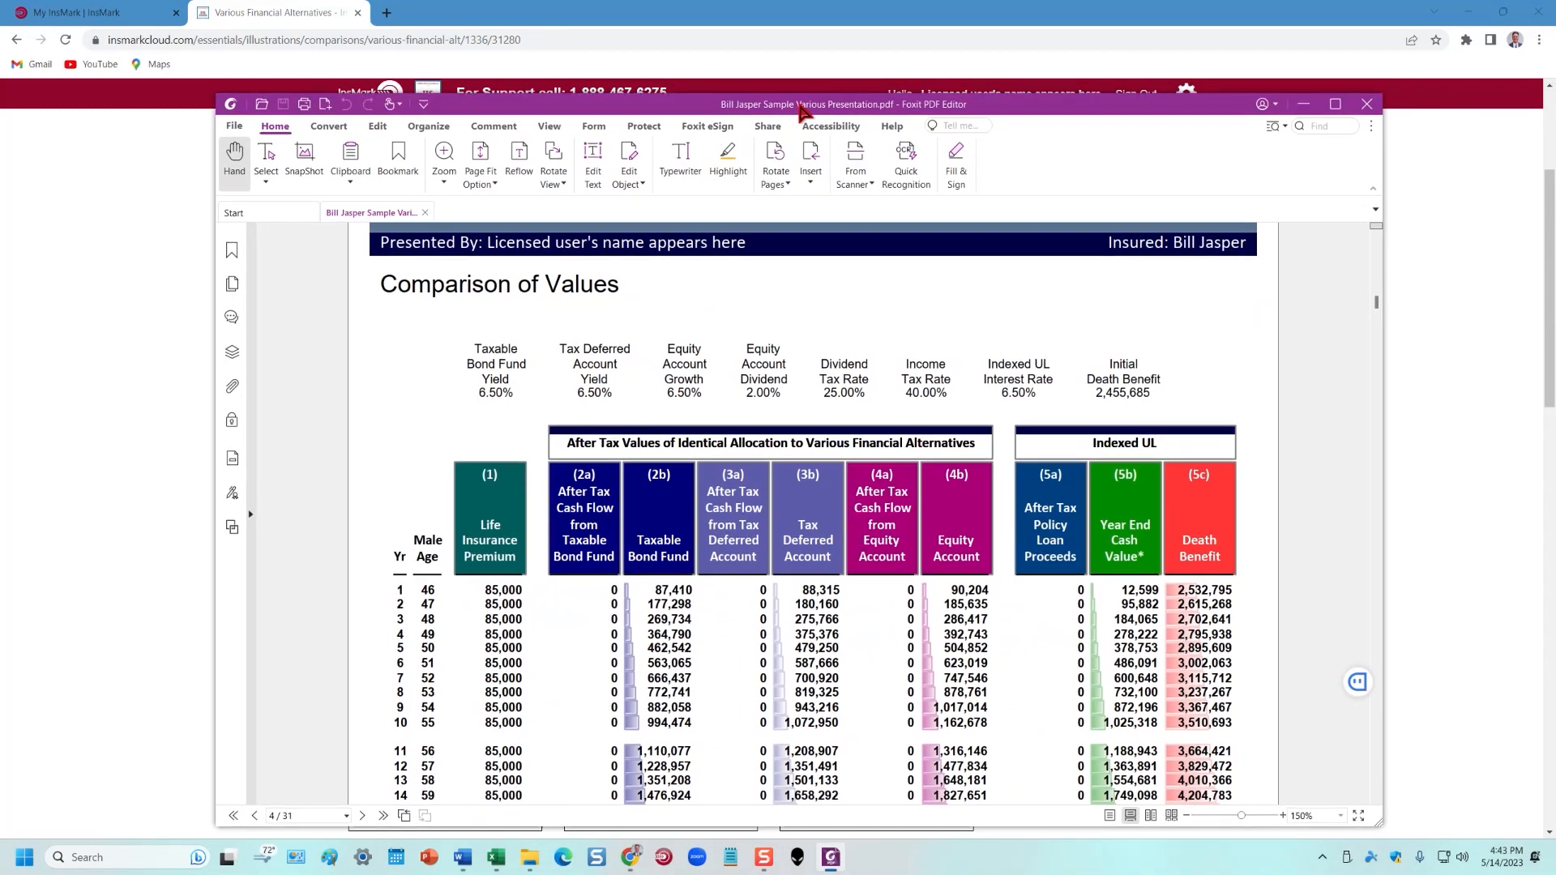
# Bring Foxit back maximized, scroll pages 4–5 to year 50, then drag it off-screen right
pyautogui.moveTo(1095, 86); pyautogui.dragTo(1555, 67)
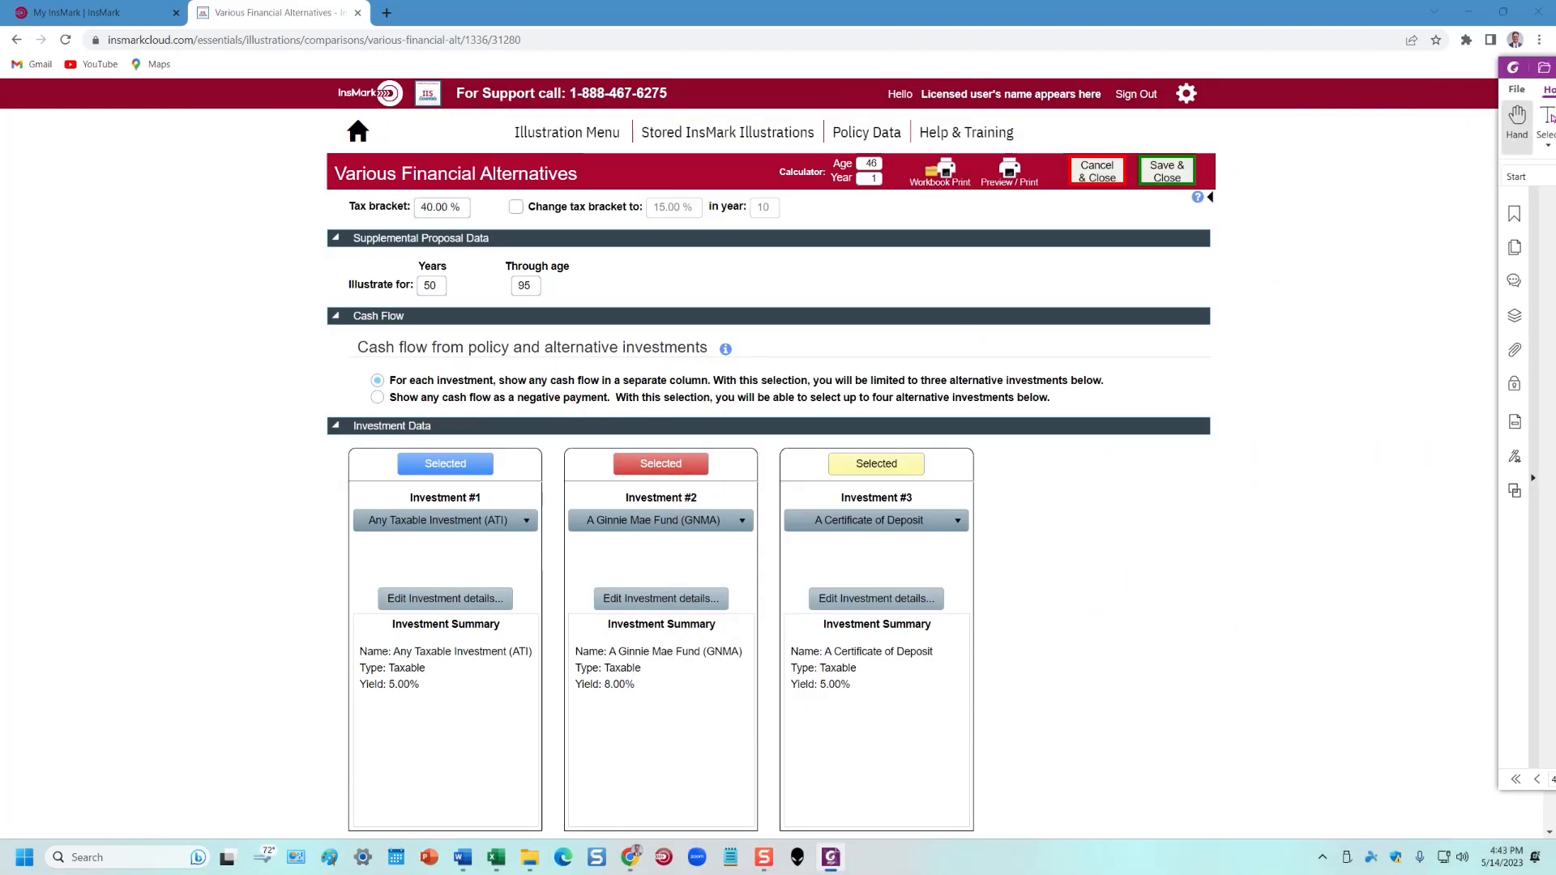
pyautogui.moveTo(1555, 67); pyautogui.dragTo(979, 123)
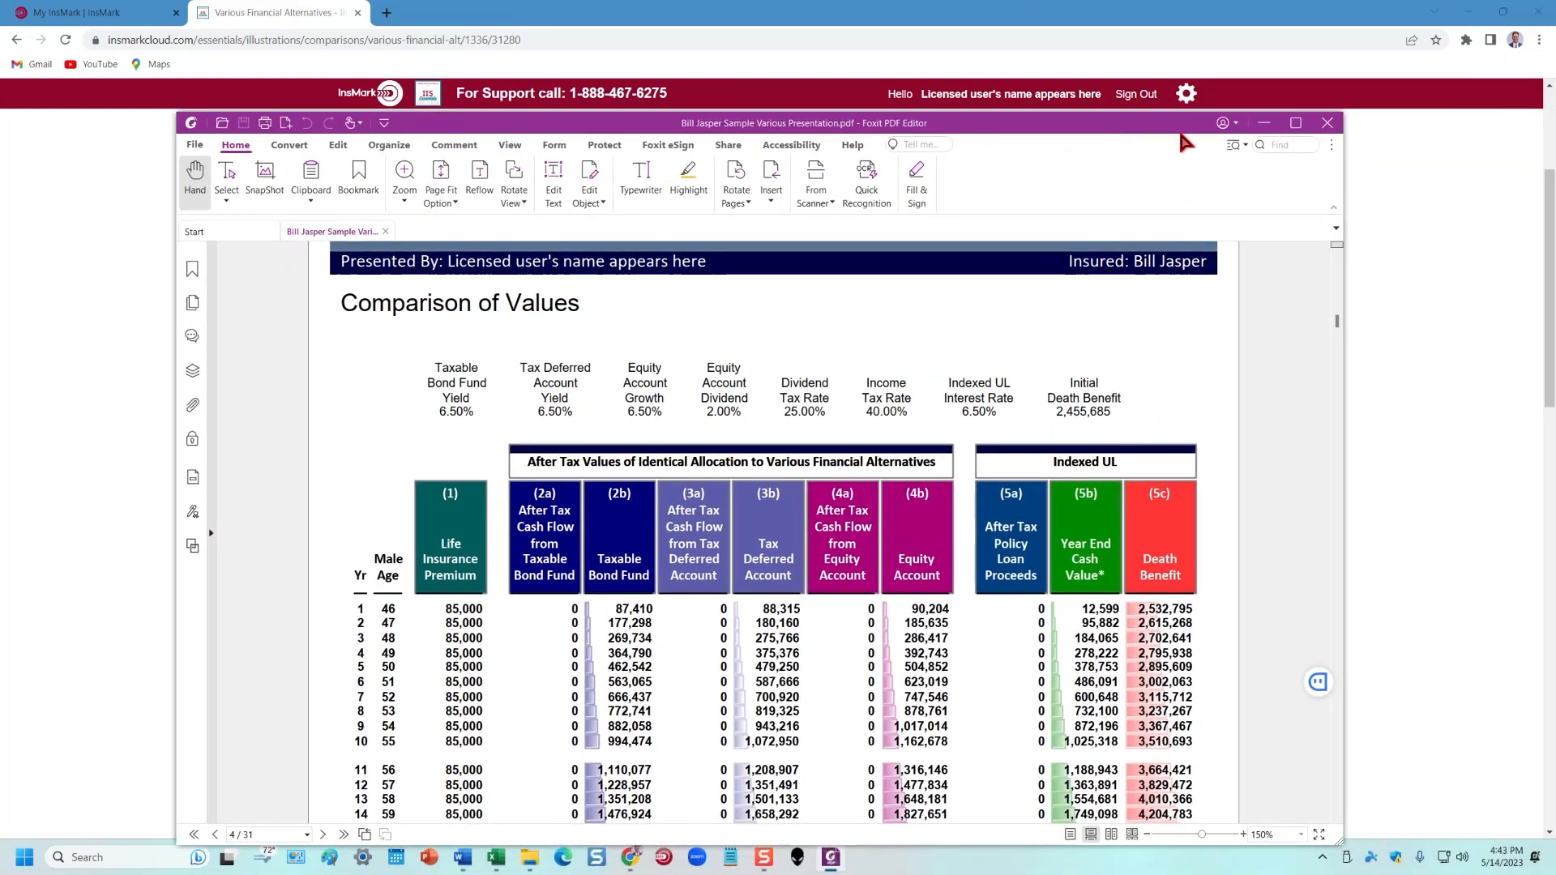
pyautogui.click(1295, 122)
pyautogui.scroll(-5, 1036, 575)
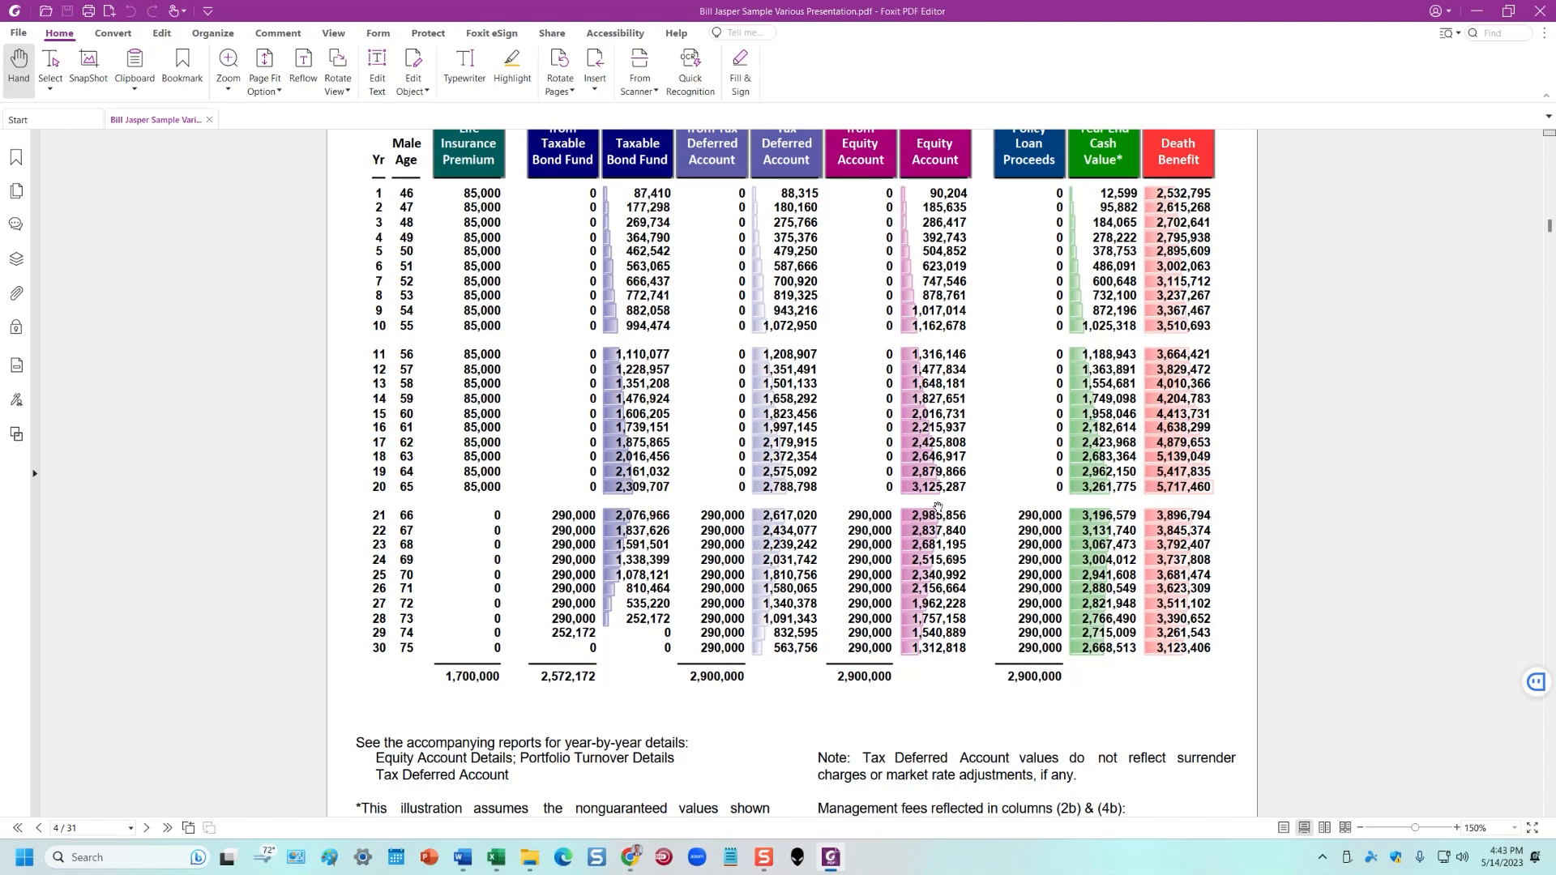
pyautogui.scroll(-5, 939, 507)
pyautogui.scroll(-5, 937, 506)
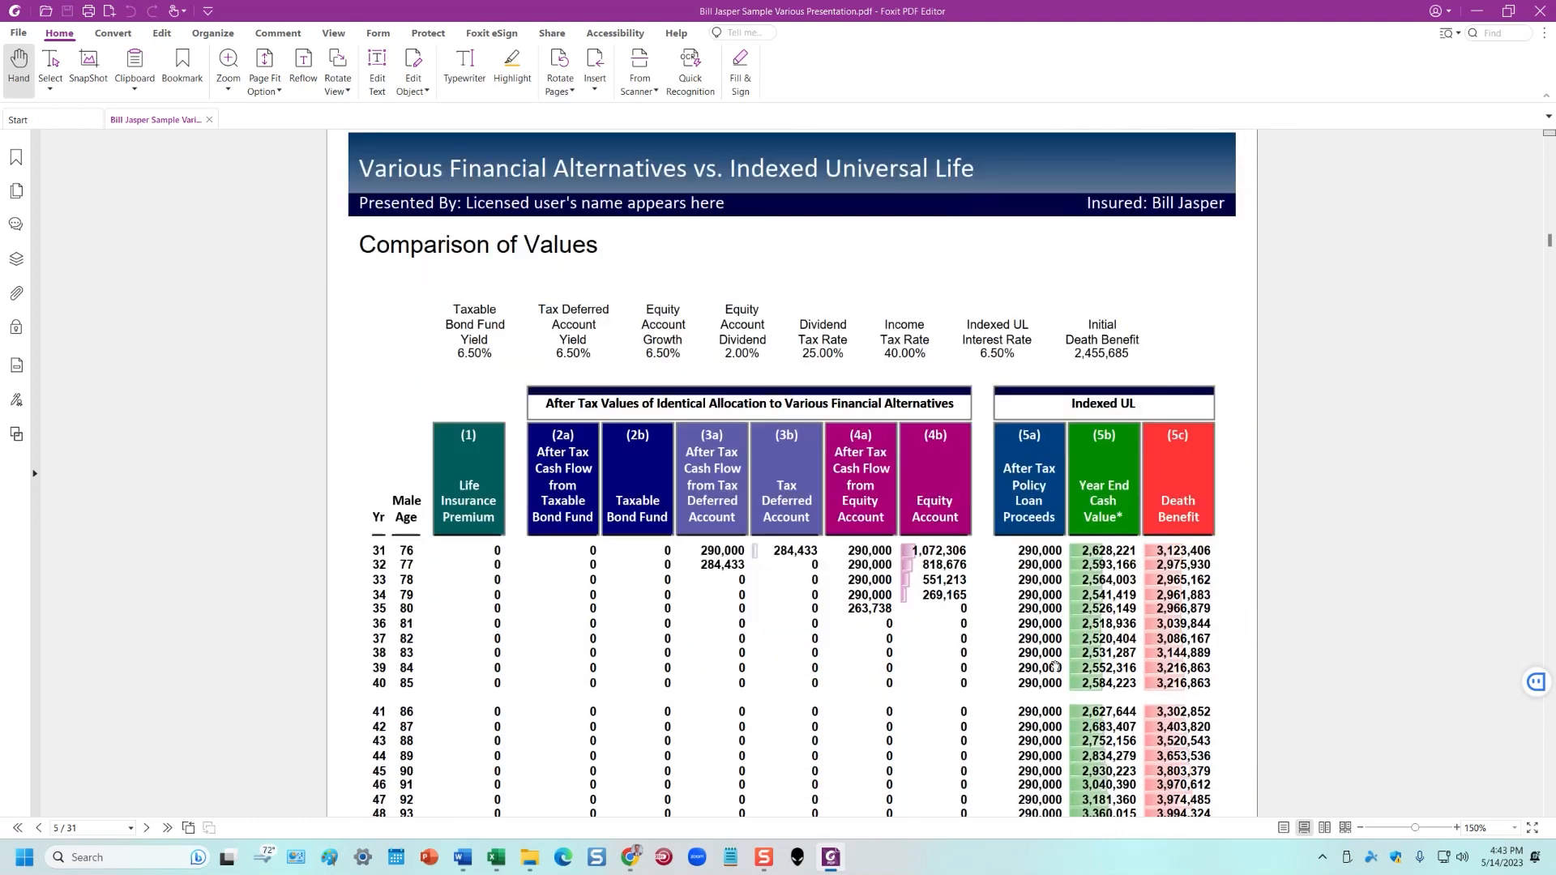
pyautogui.scroll(-2, 1050, 653)
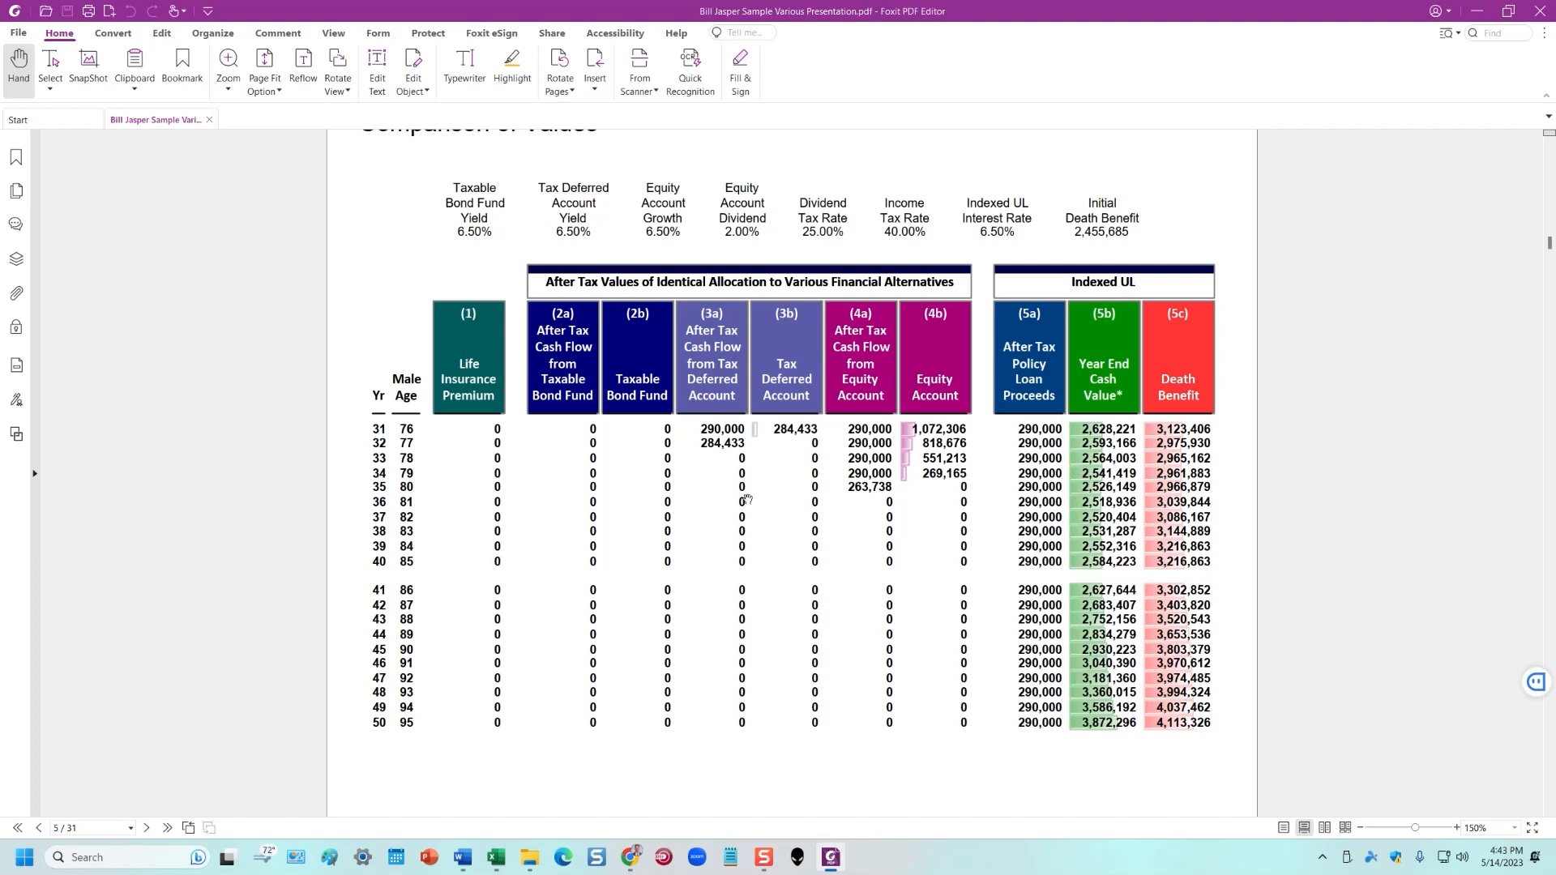
pyautogui.moveTo(1007, 10); pyautogui.dragTo(1555, 120)
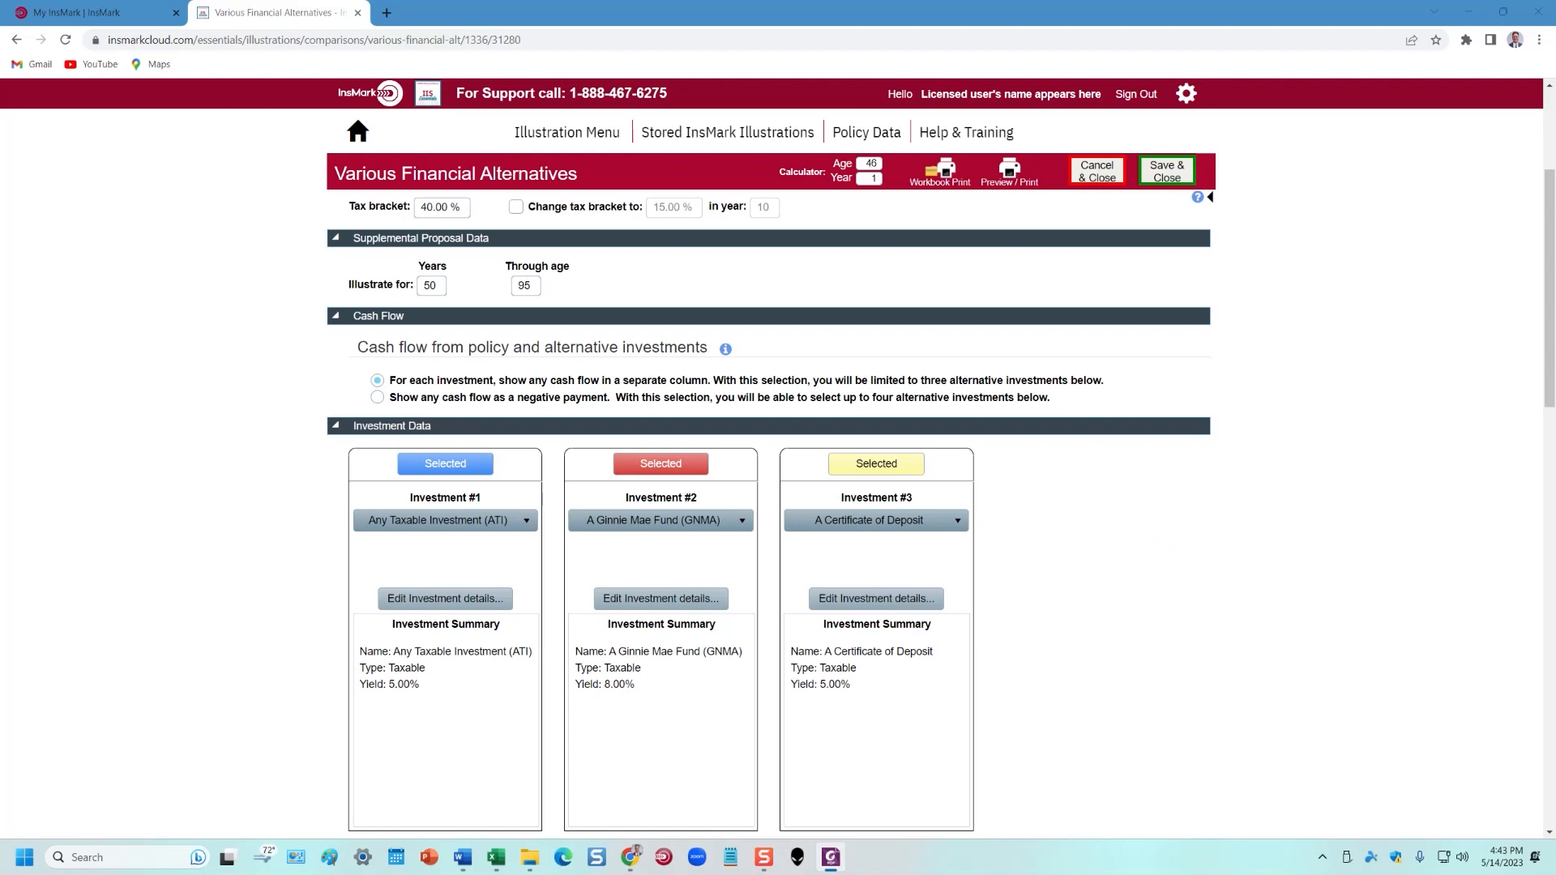
# Choose A Taxable Bond Fund as Investment #1
pyautogui.scroll(-2, 229, 415)
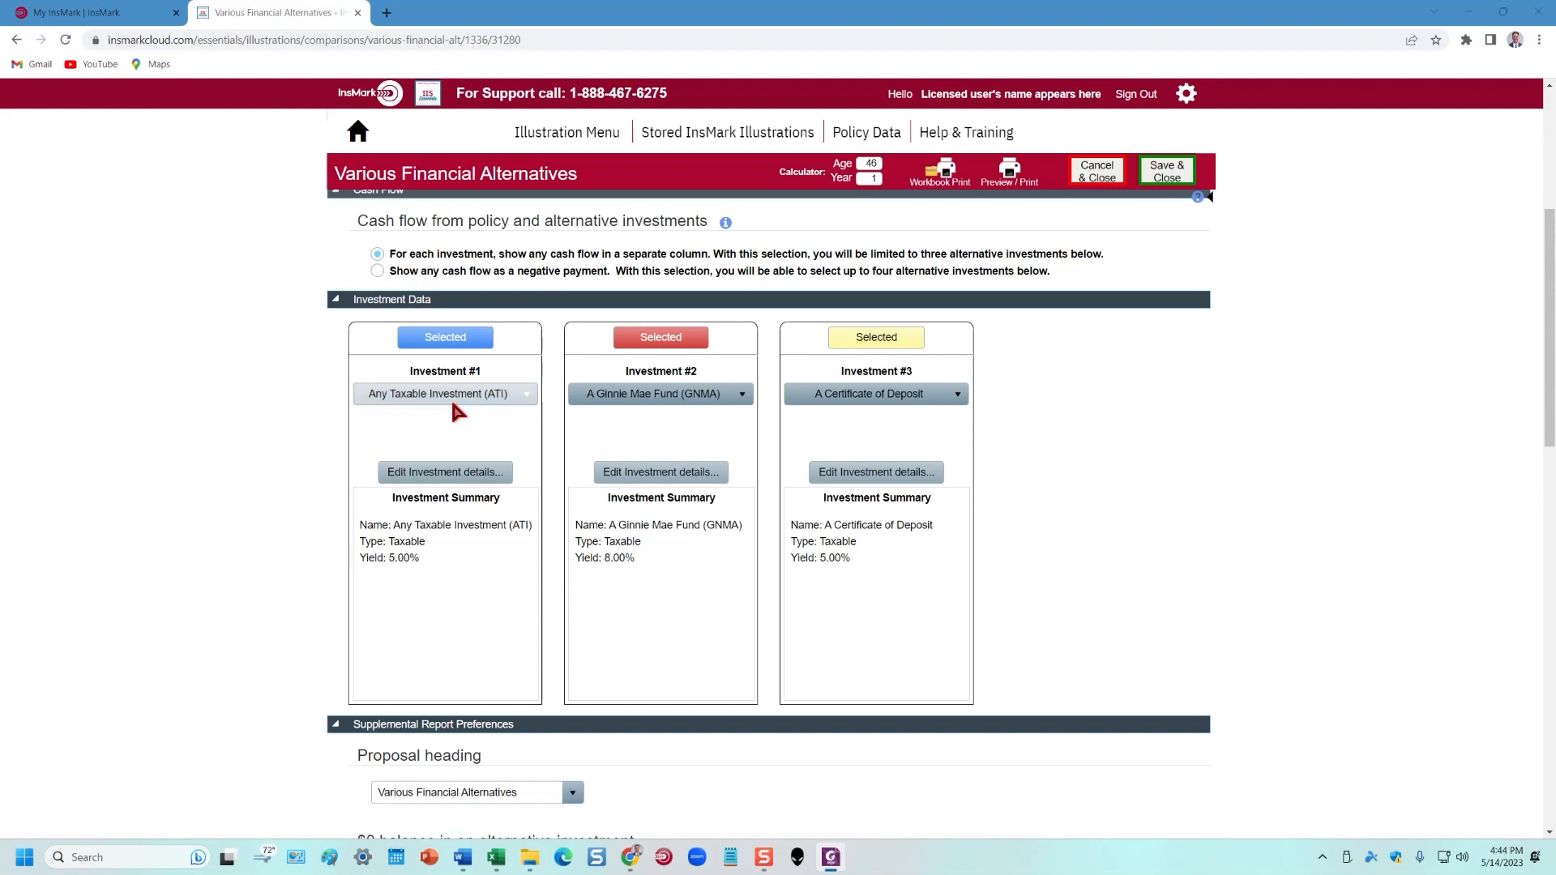
pyautogui.click(528, 396)
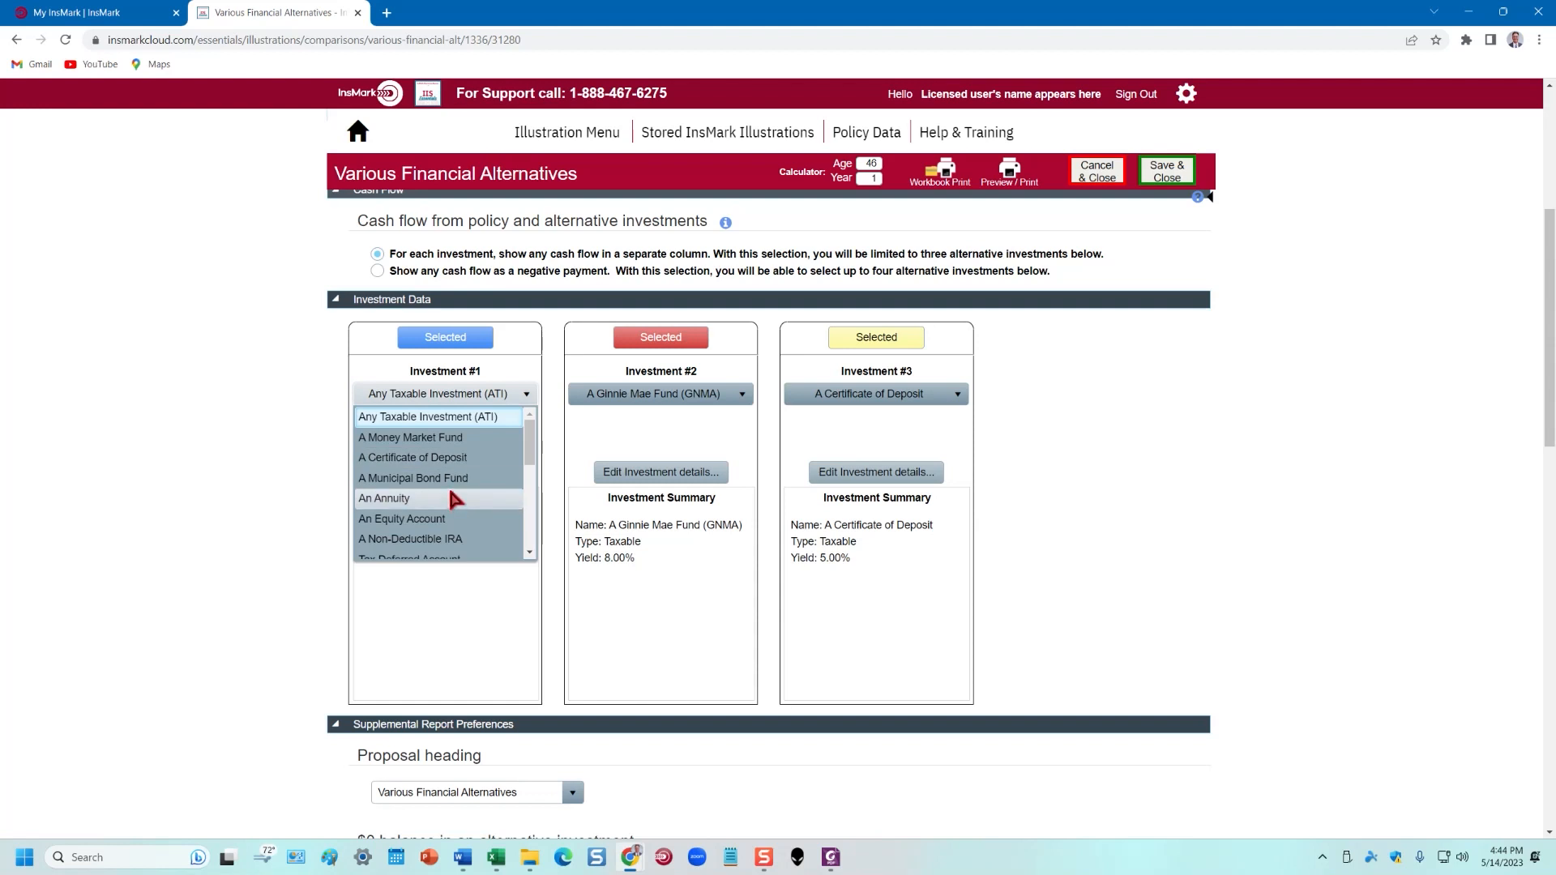
pyautogui.scroll(-4, 451, 494)
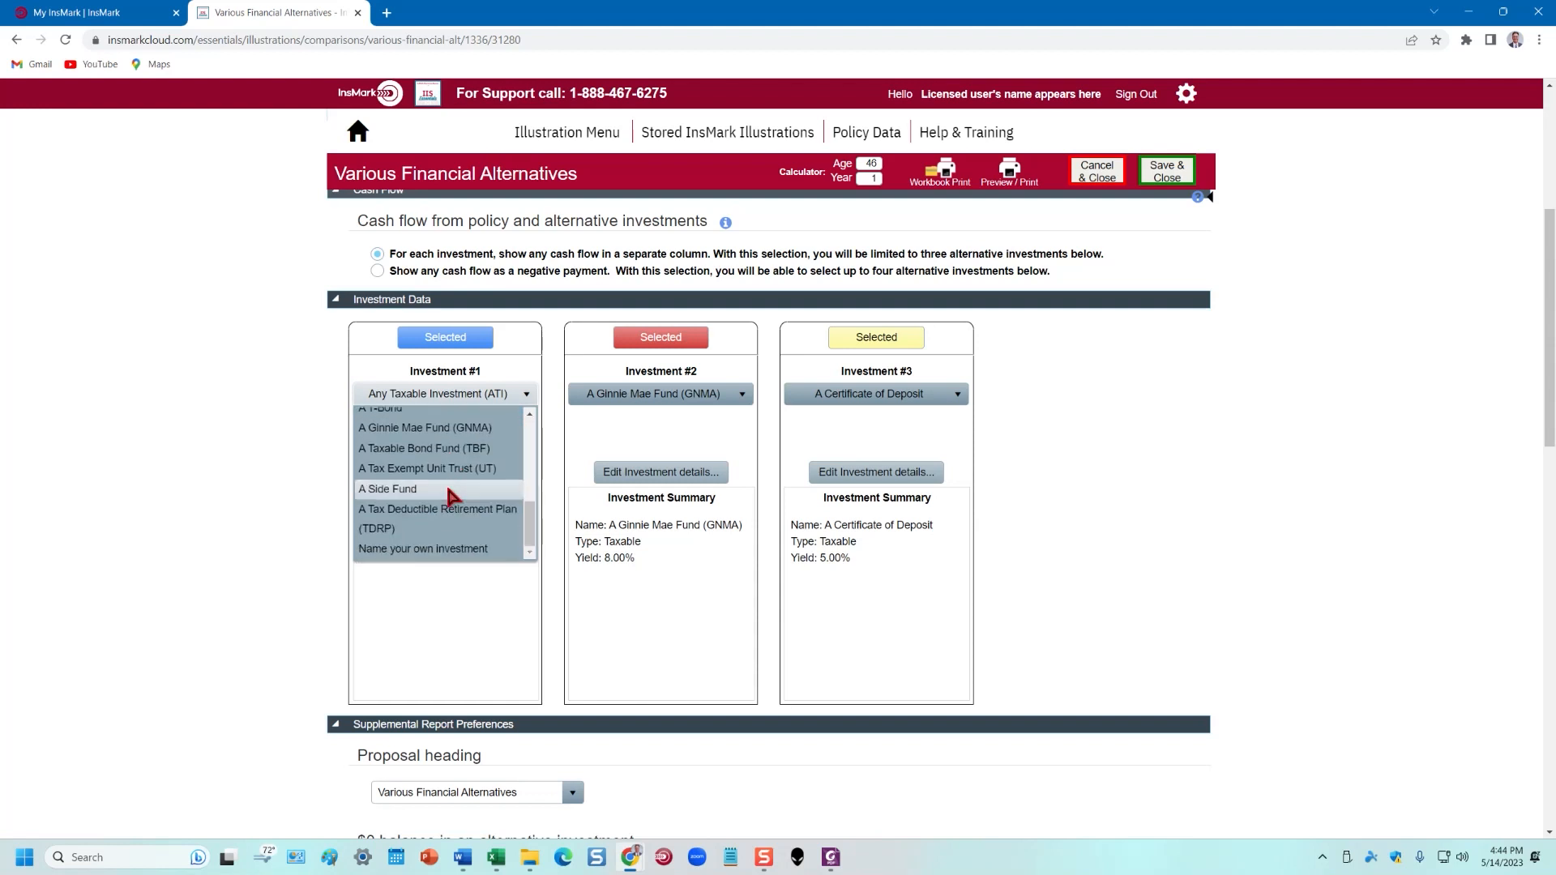
pyautogui.scroll(2, 531, 519)
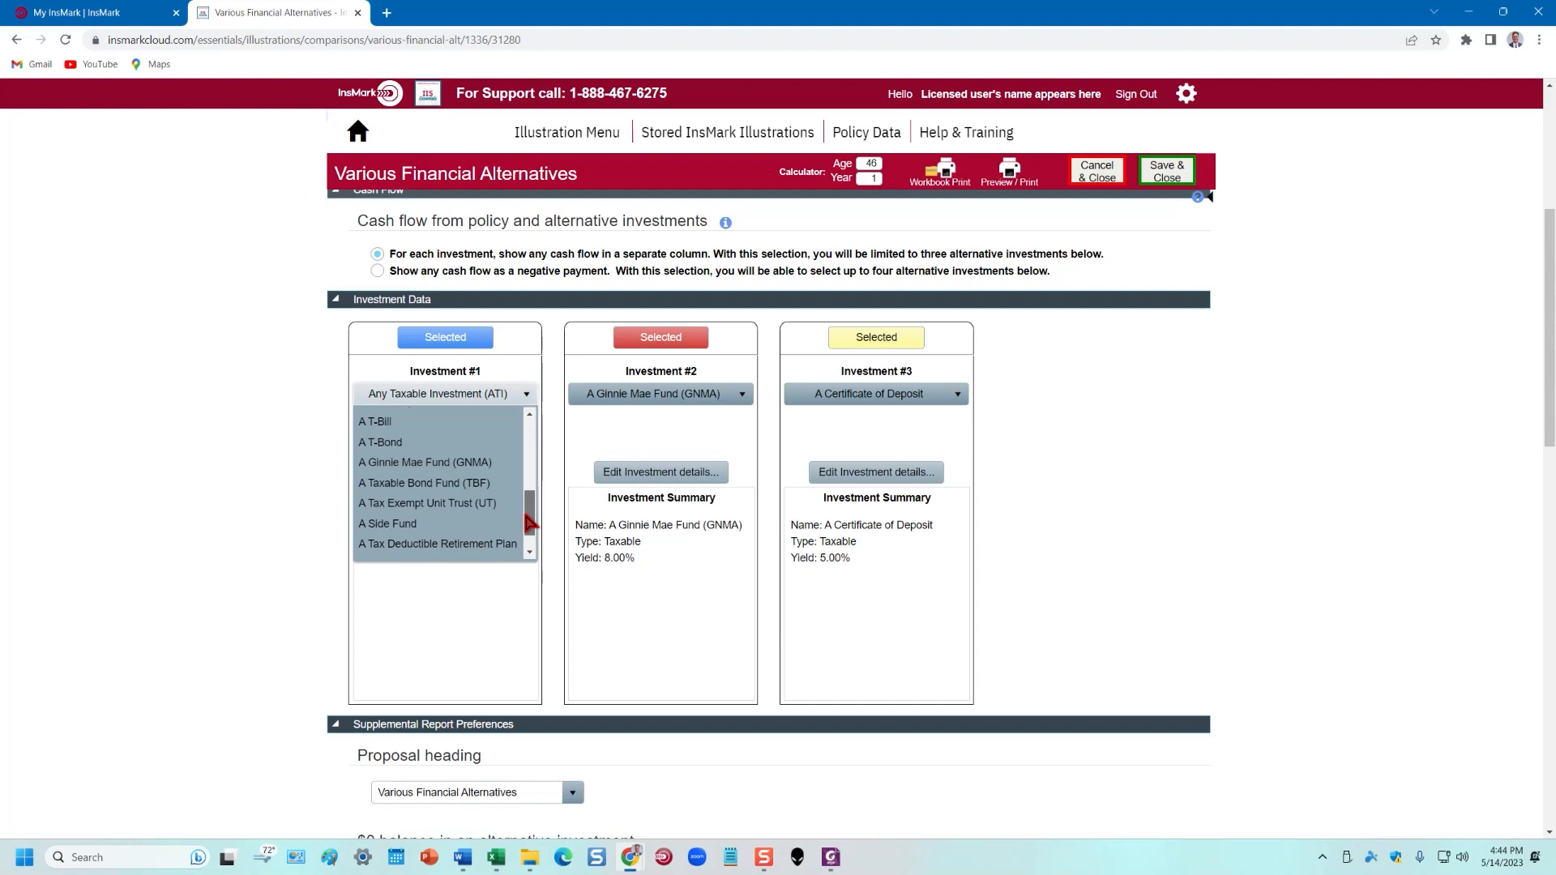
pyautogui.click(424, 482)
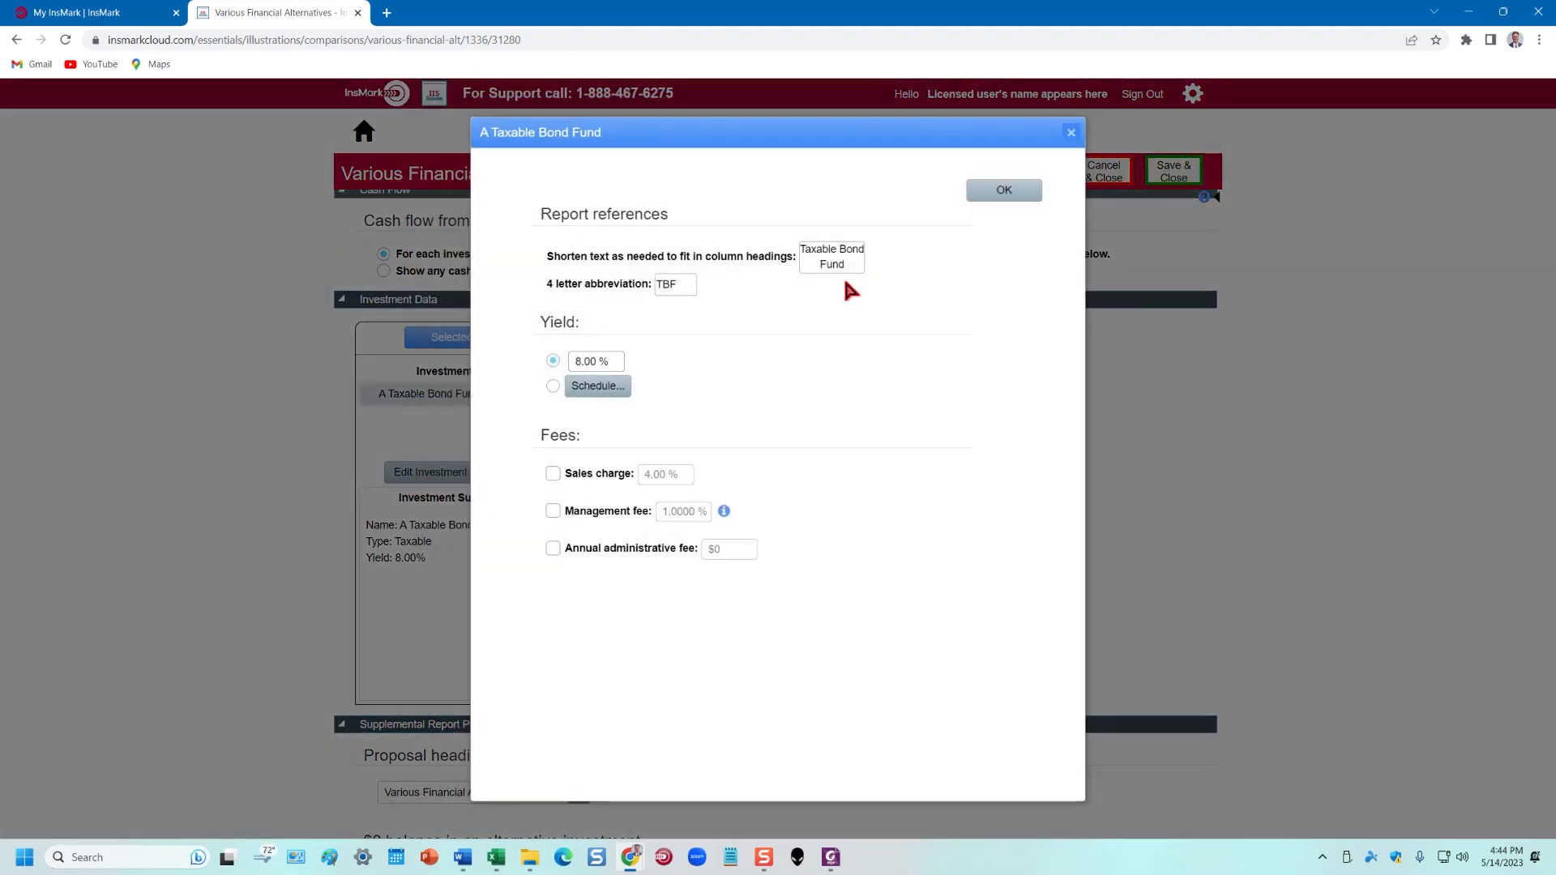
# Give the bond fund a 6.50% yield and a 1.0000% management fee, then confirm
pyautogui.click(582, 360)
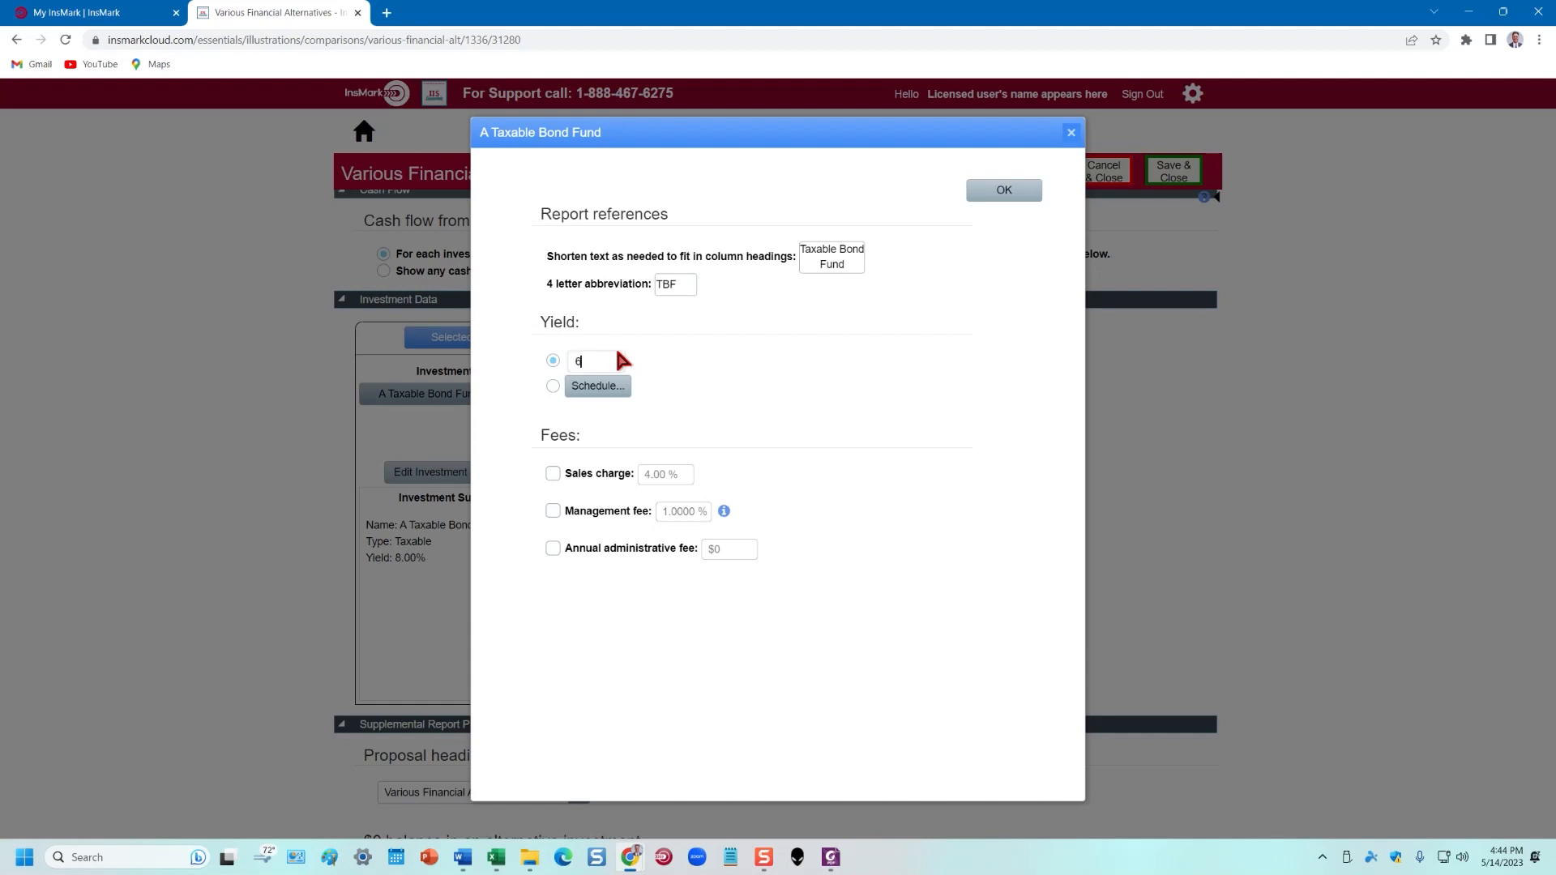
pyautogui.click(861, 387)
pyautogui.click(552, 510)
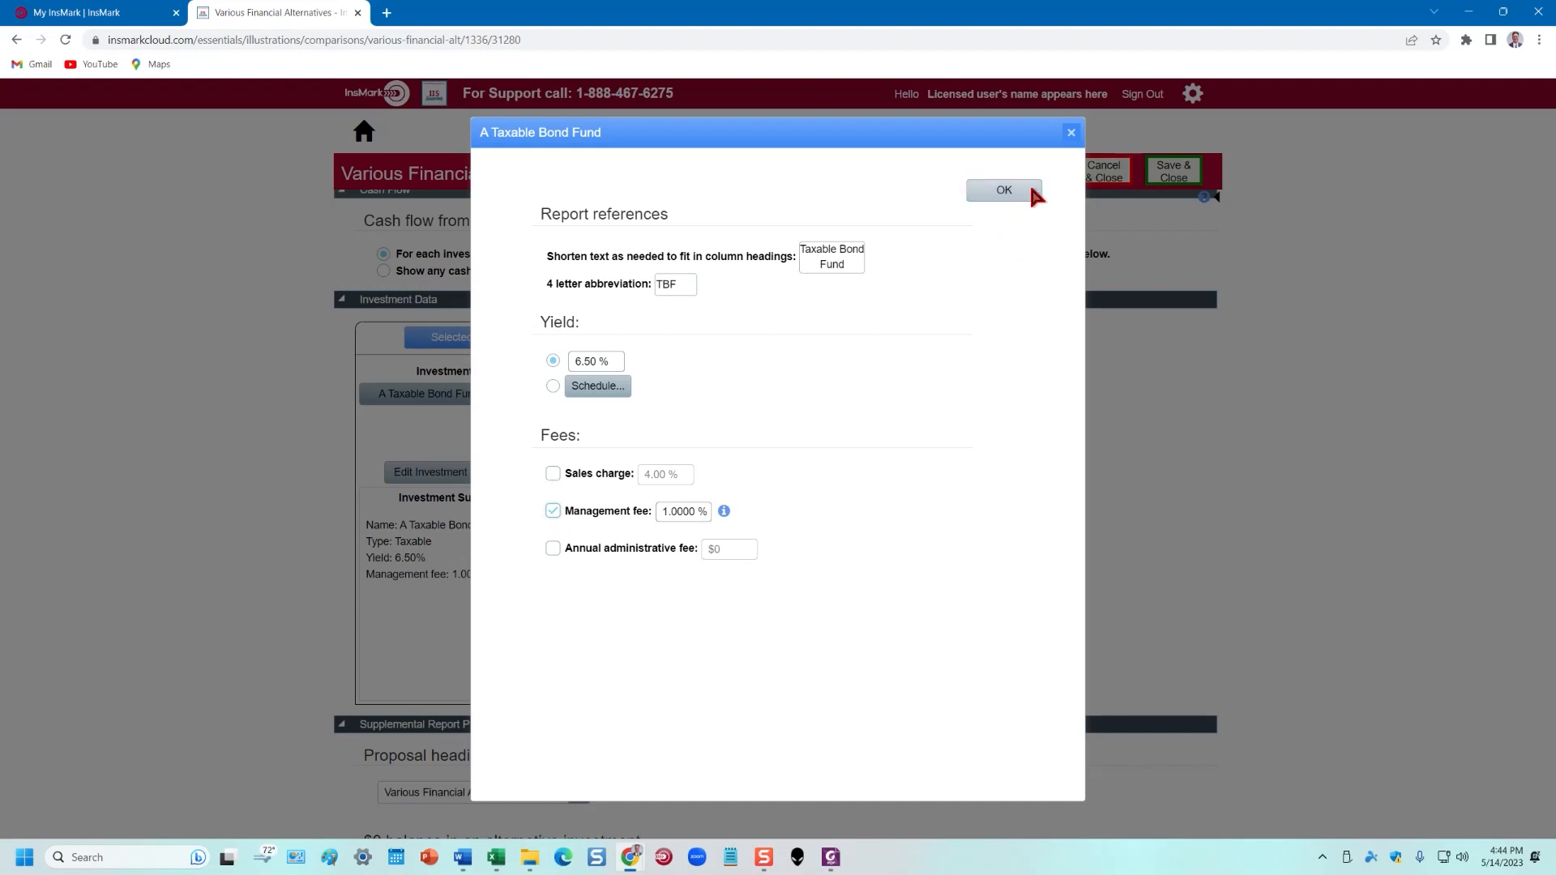
pyautogui.click(1003, 191)
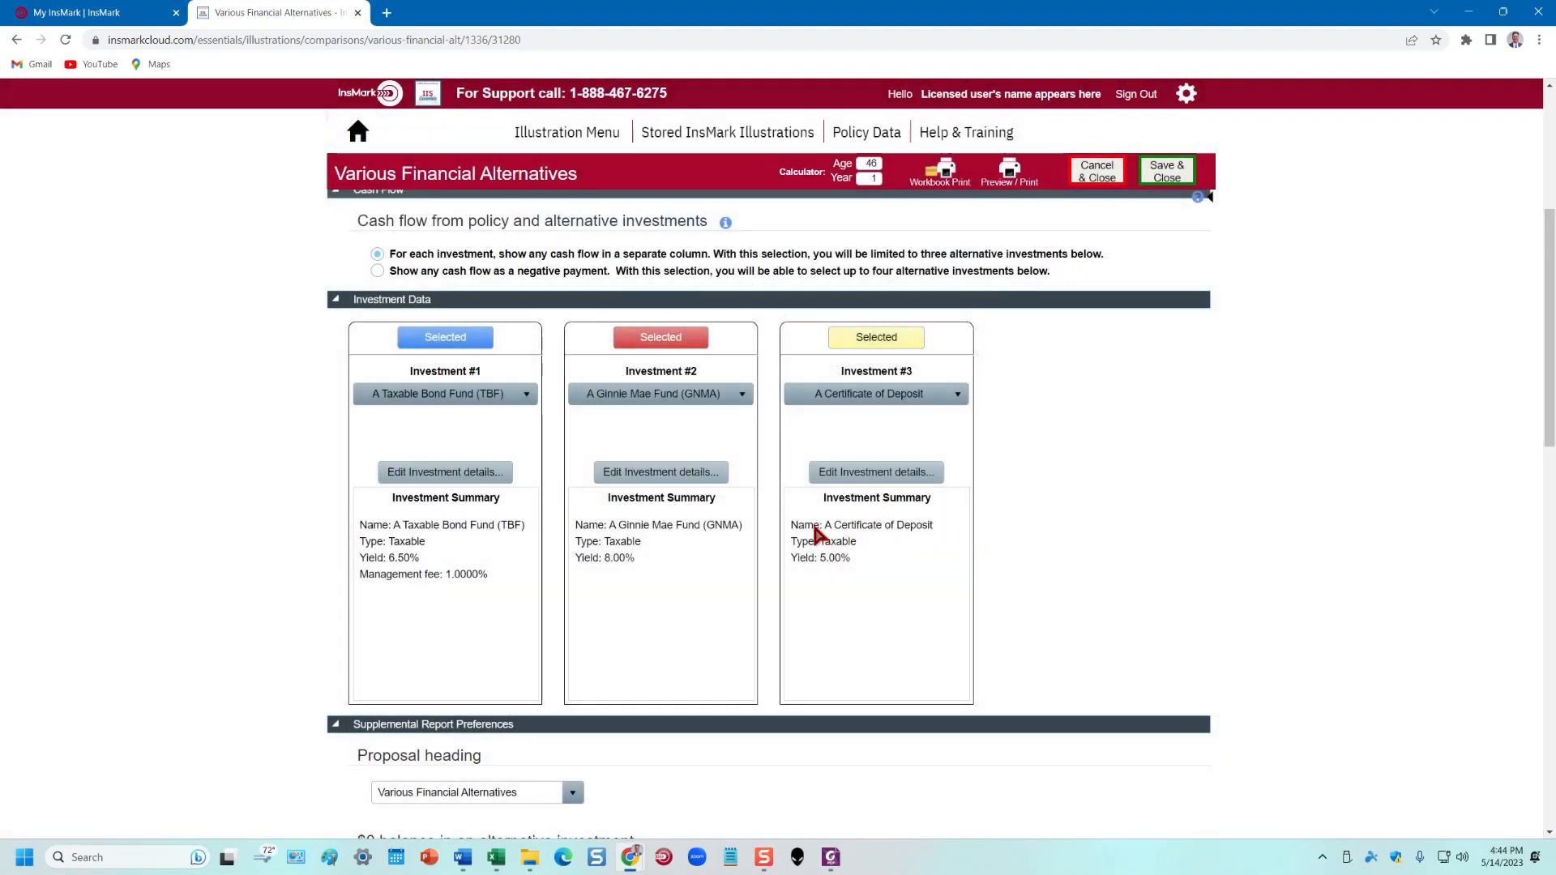
# Move the PDF preview aside and browse the Investment #2 investment choices
pyautogui.moveTo(1555, 20); pyautogui.dragTo(877, 30)
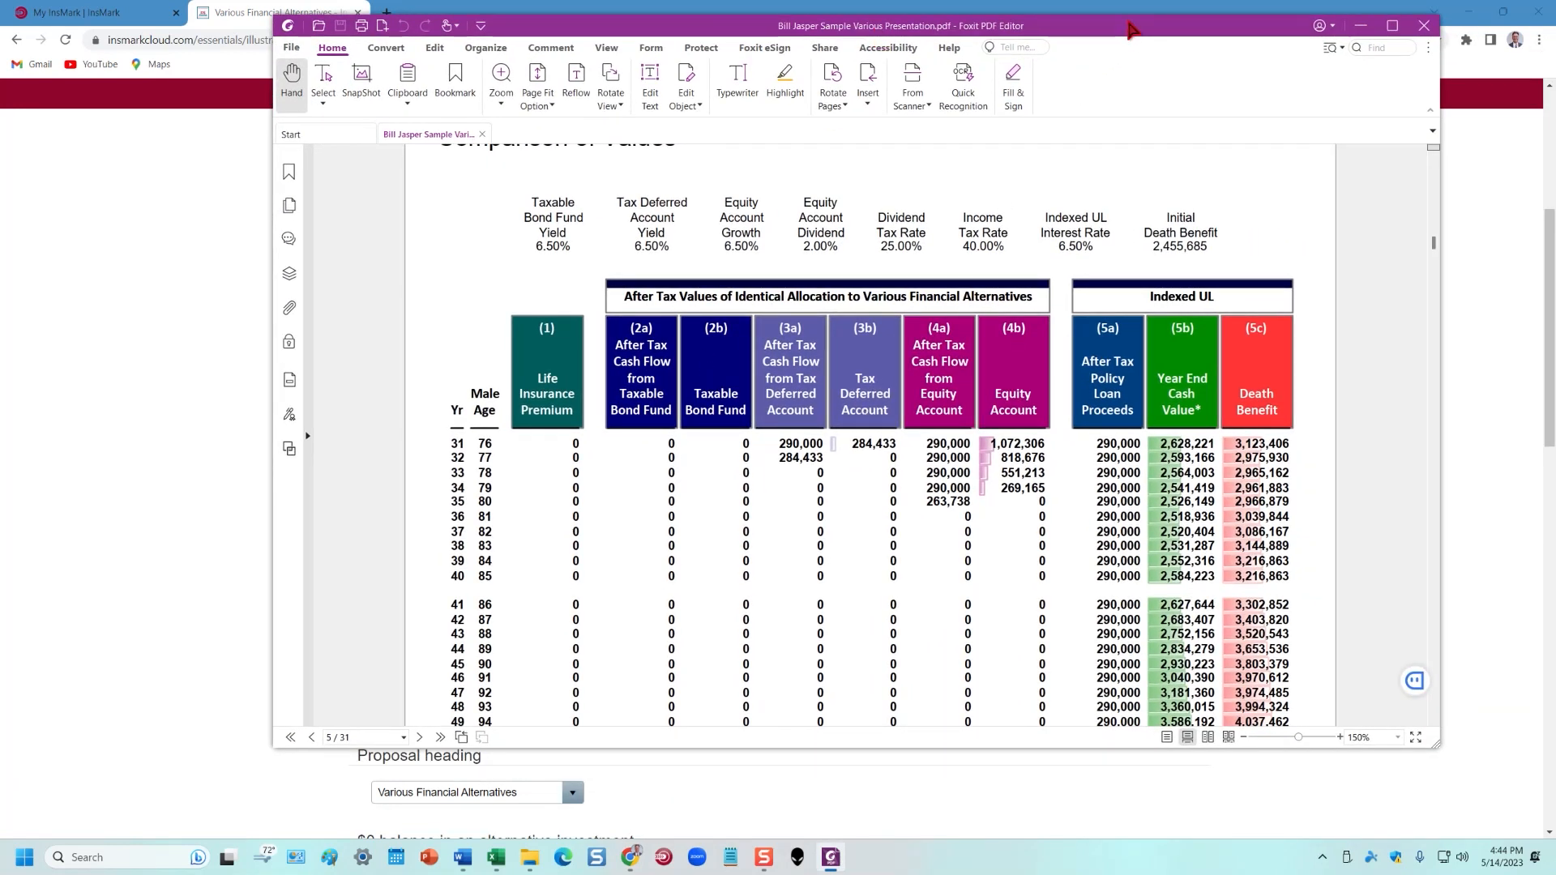
pyautogui.moveTo(1131, 29); pyautogui.dragTo(1555, 24)
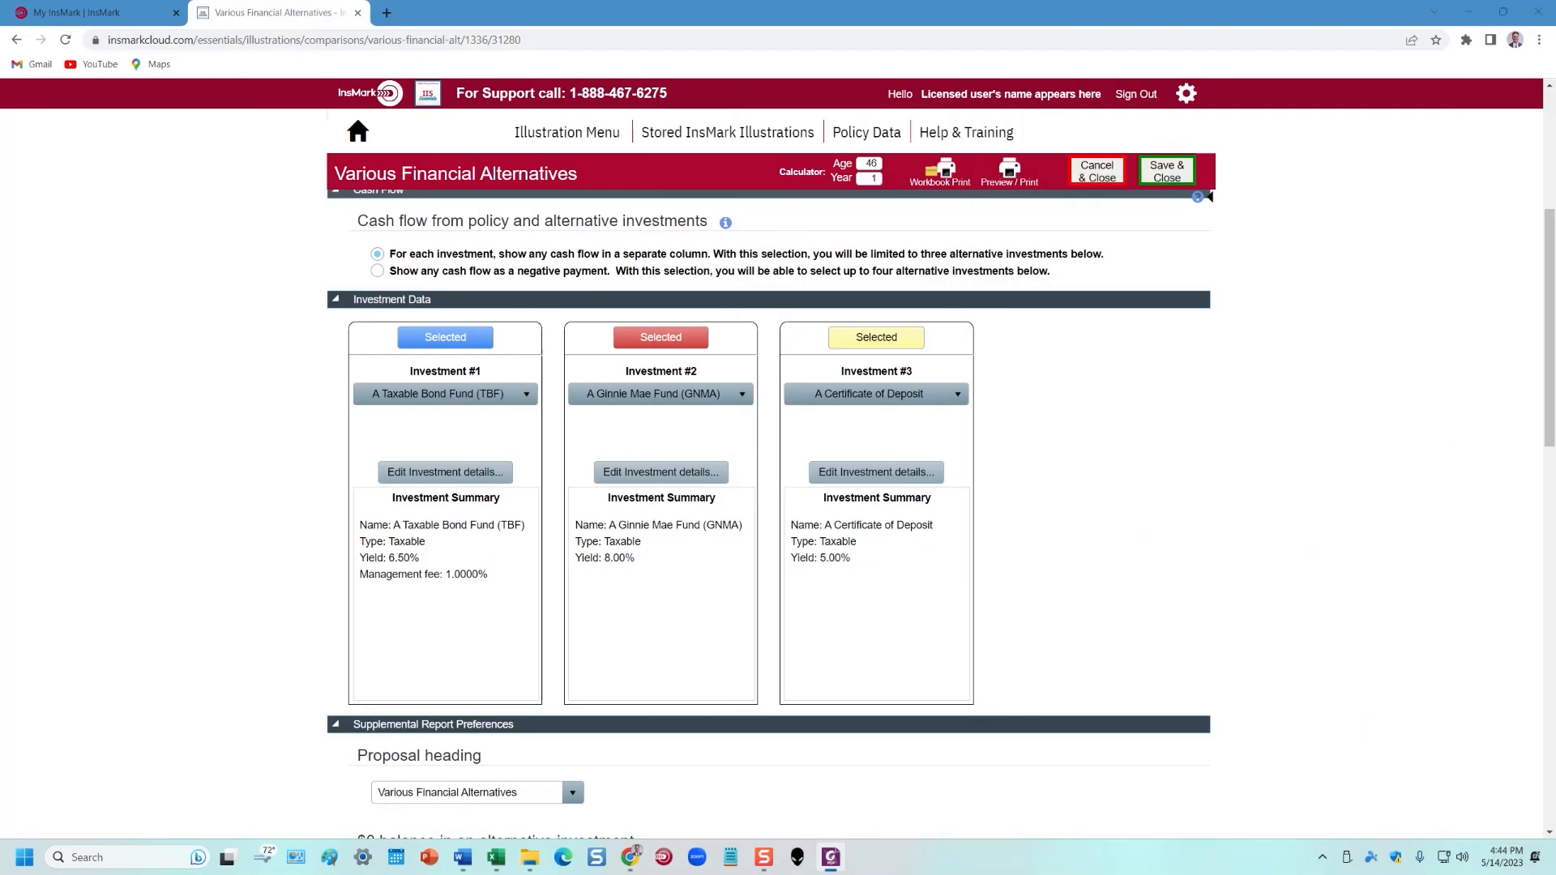
pyautogui.click(742, 400)
pyautogui.moveTo(749, 486); pyautogui.dragTo(753, 530)
pyautogui.scroll(3, 636, 510)
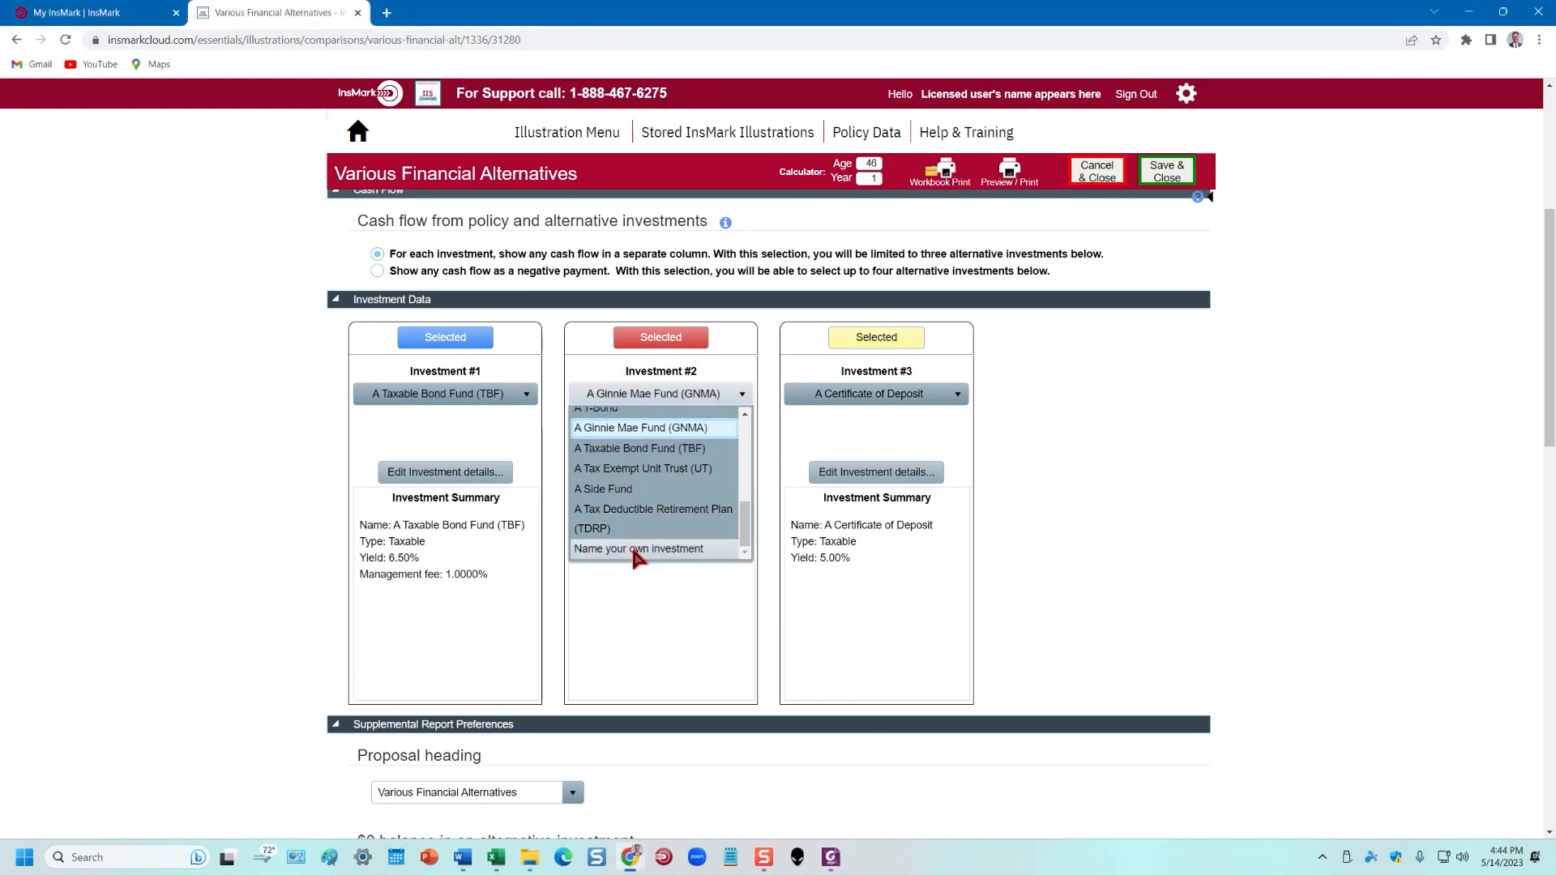
pyautogui.scroll(5, 636, 511)
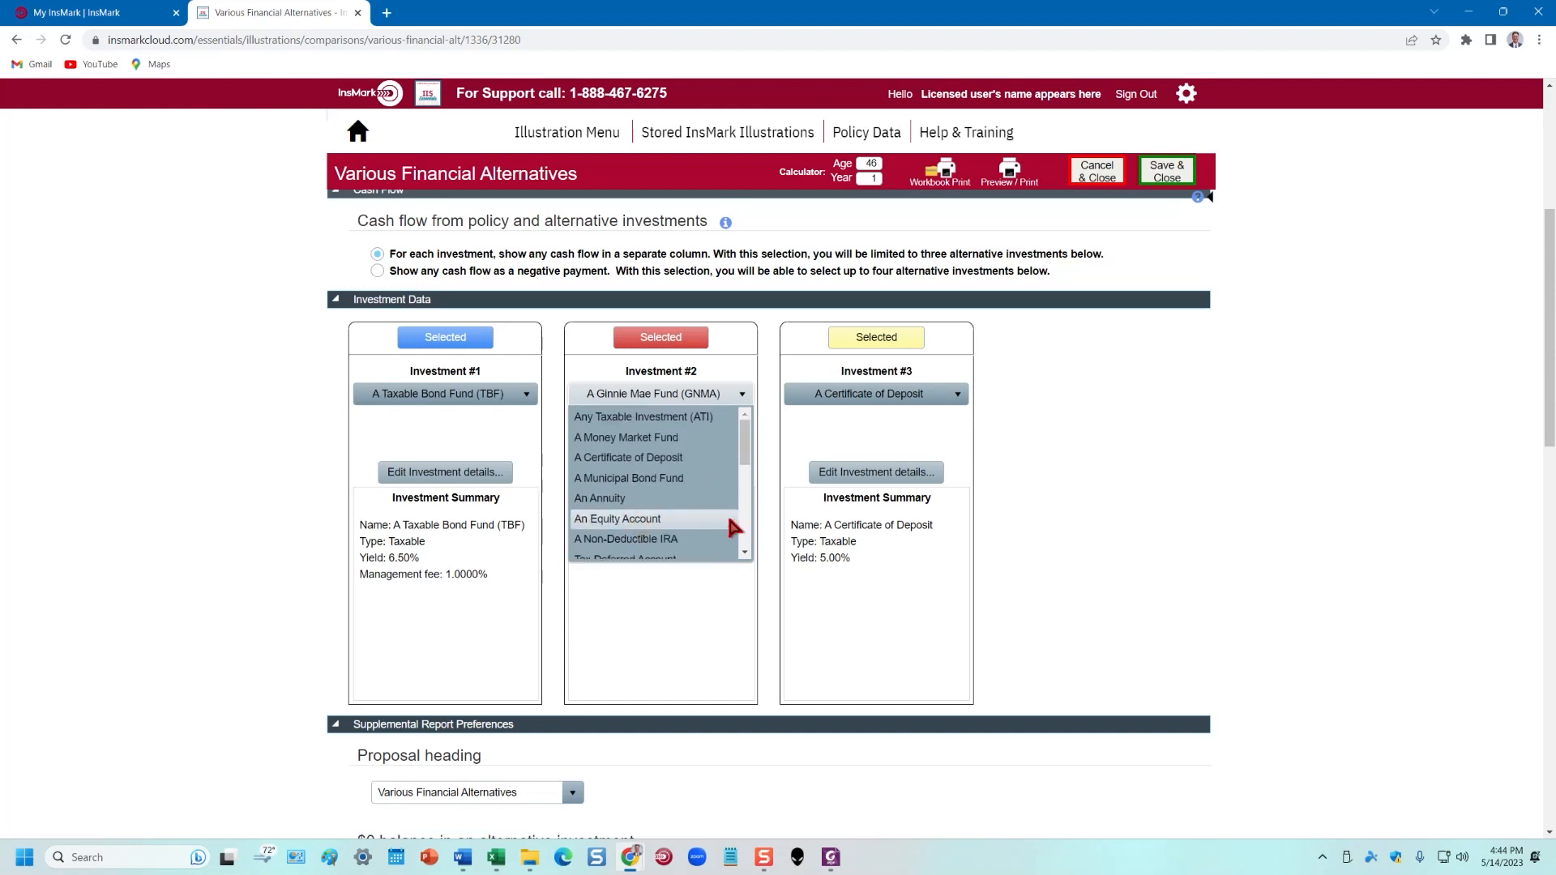
pyautogui.scroll(-2, 746, 459)
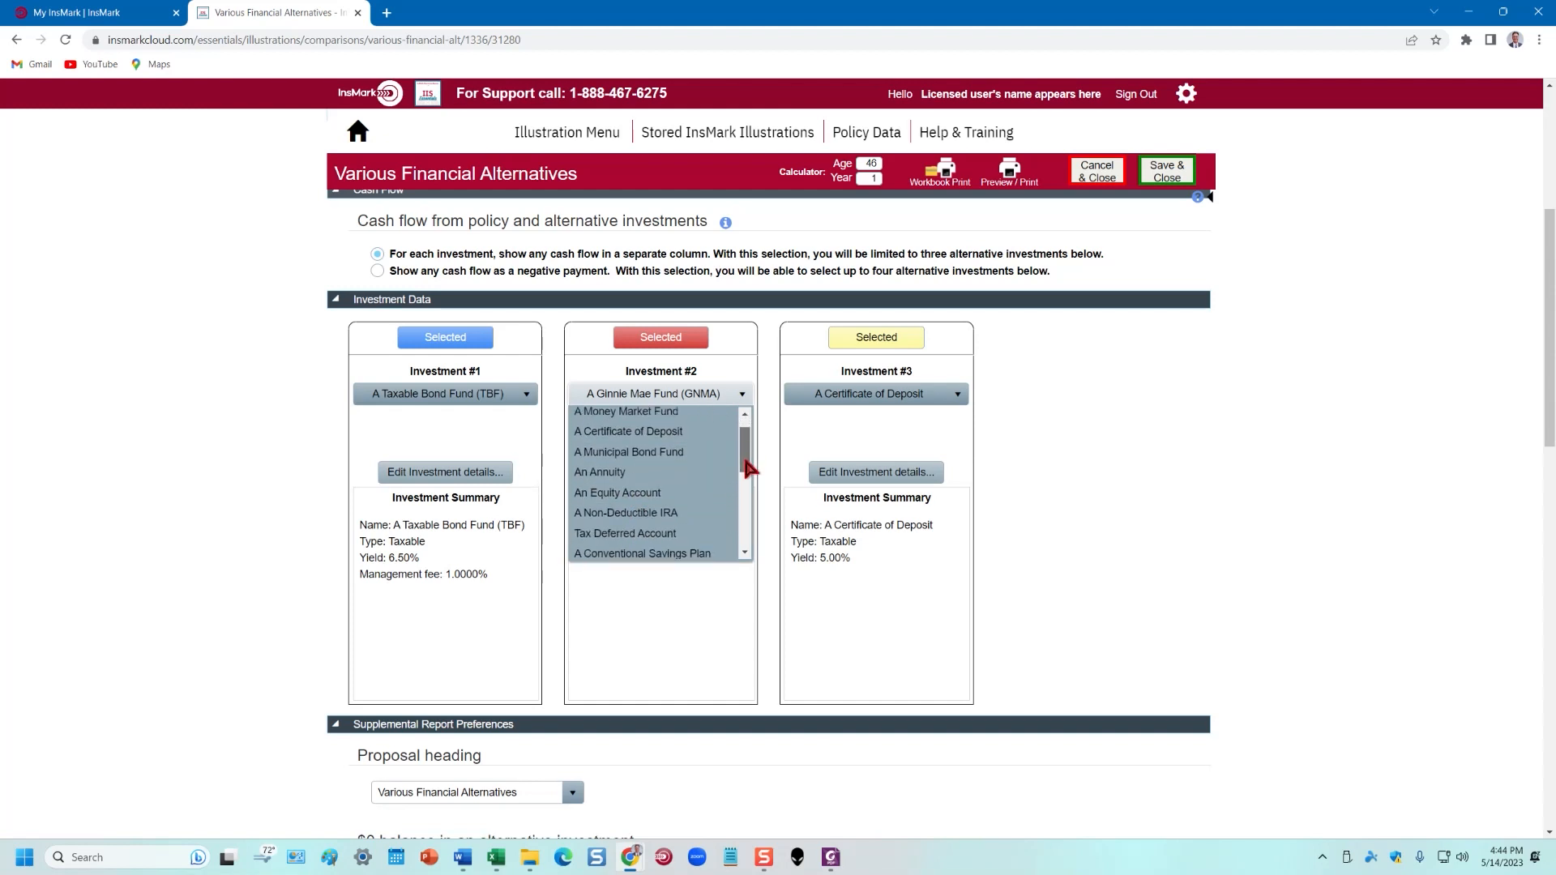
# Make Investment #2 a Tax Deferred Account with a 6.50% yield
pyautogui.click(660, 537)
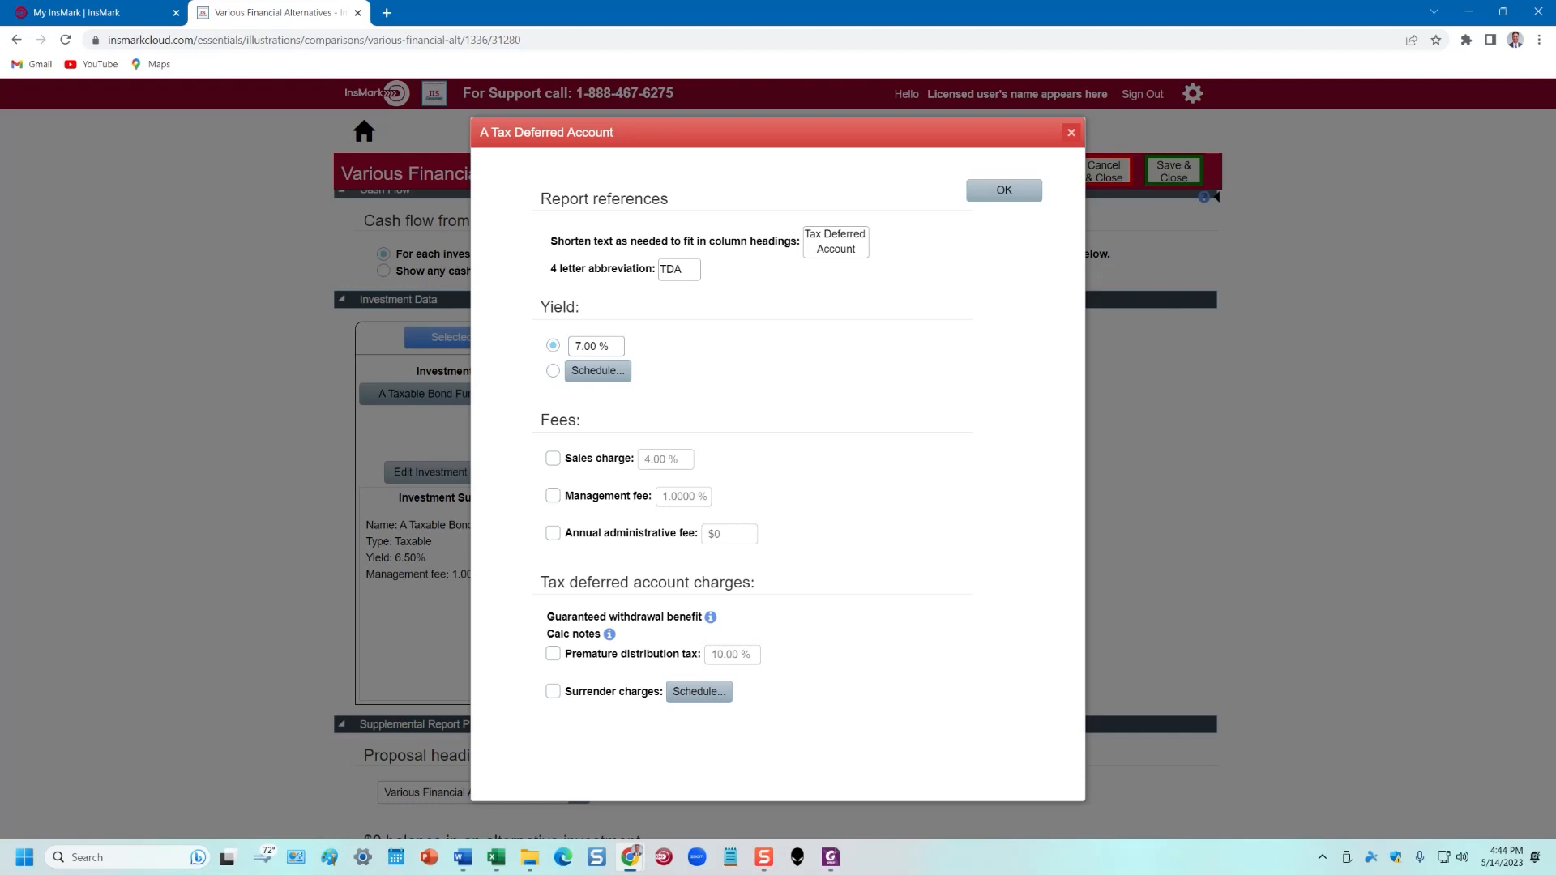
pyautogui.click(577, 345)
pyautogui.write('6.5')
pyautogui.click(879, 404)
pyautogui.click(1018, 195)
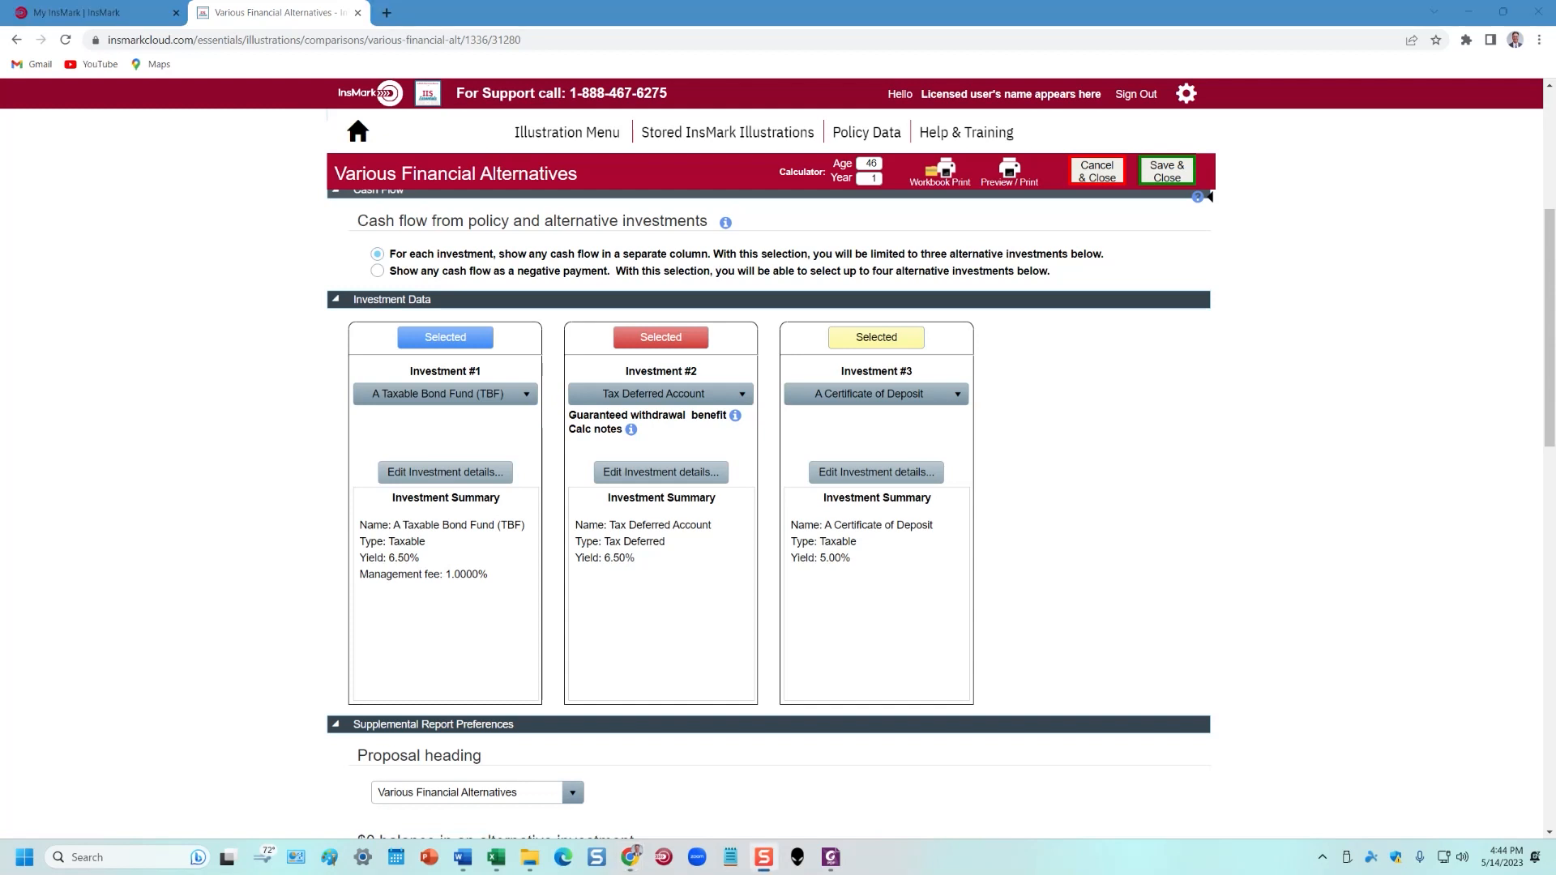
# Make Investment #3 An Equity Account with a 6.50% growth rate
pyautogui.click(960, 397)
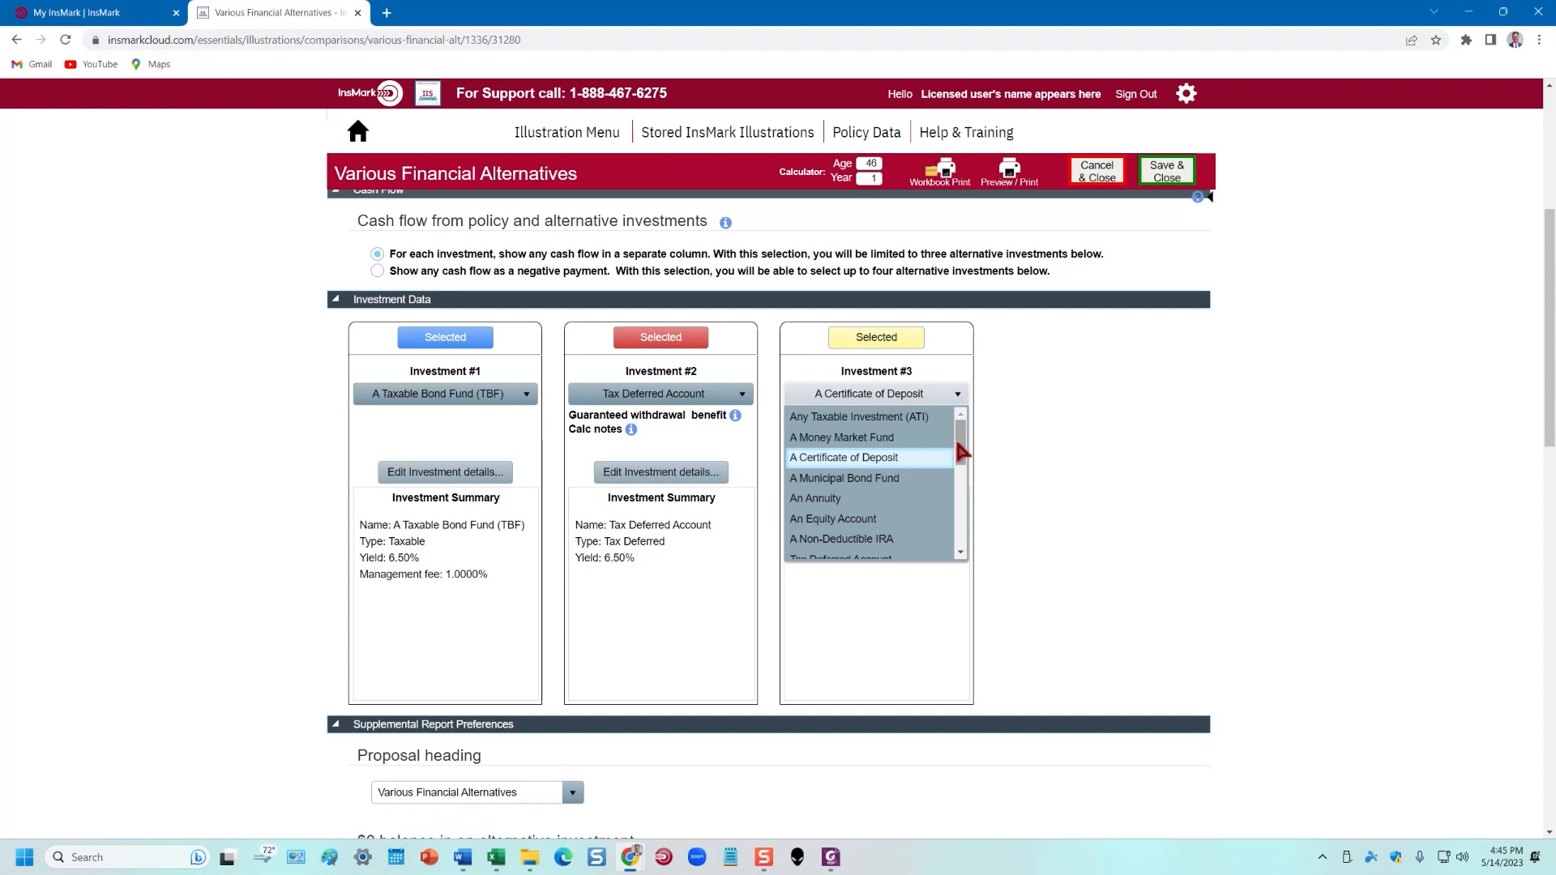
pyautogui.moveTo(961, 451); pyautogui.dragTo(962, 460)
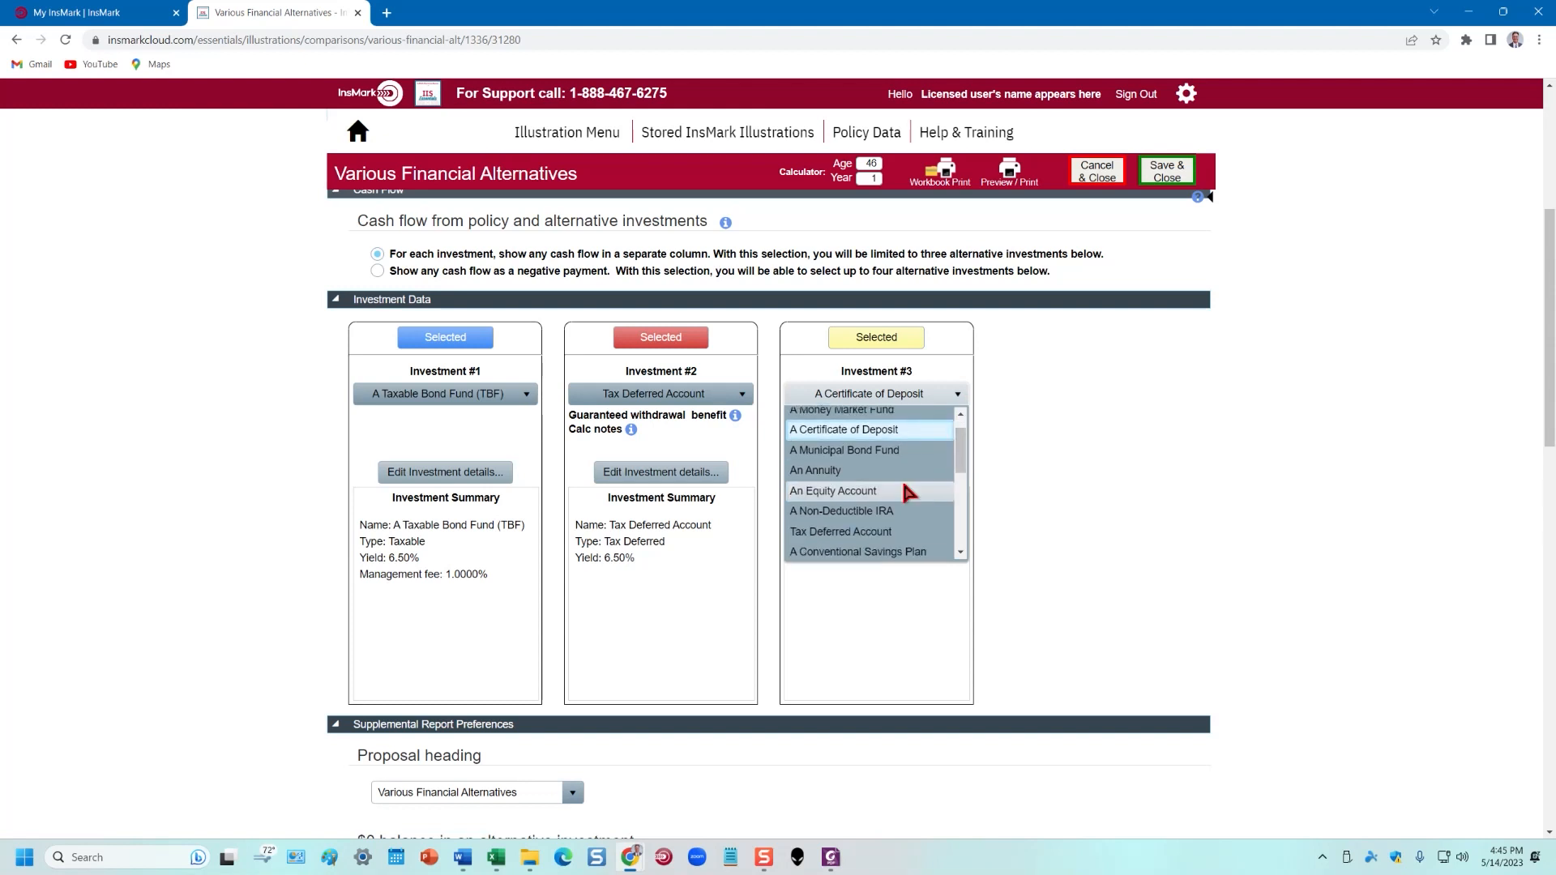
pyautogui.click(924, 490)
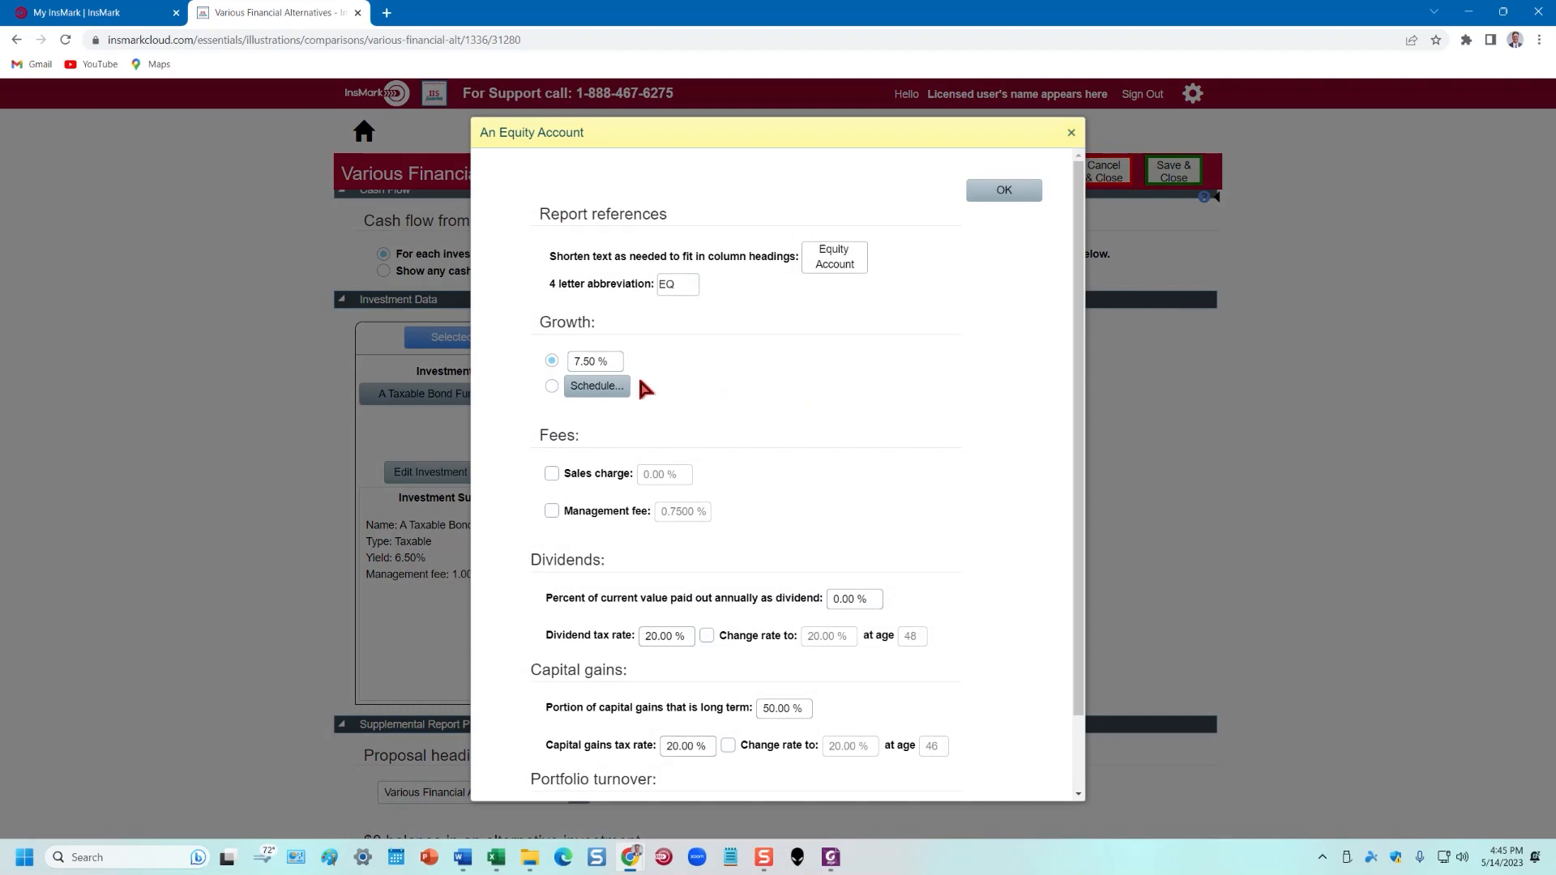
pyautogui.click(577, 361)
pyautogui.moveTo(577, 361); pyautogui.dragTo(635, 350)
pyautogui.click(811, 413)
# Turn on a 1% management fee and set a 2% annual dividend
pyautogui.click(552, 511)
pyautogui.click(661, 509)
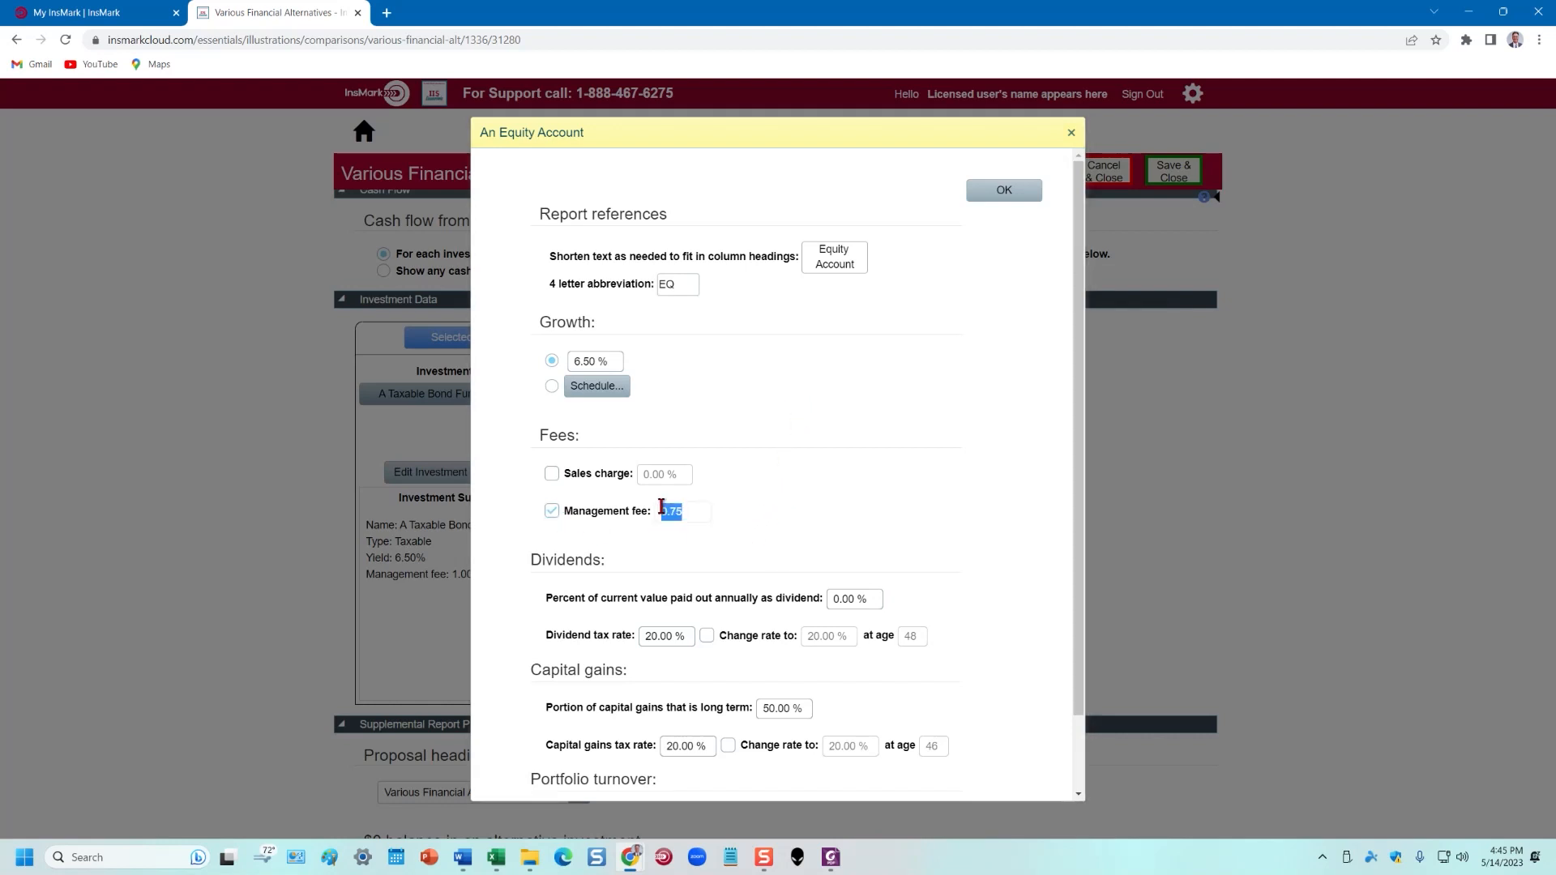
pyautogui.write('1')
pyautogui.click(877, 500)
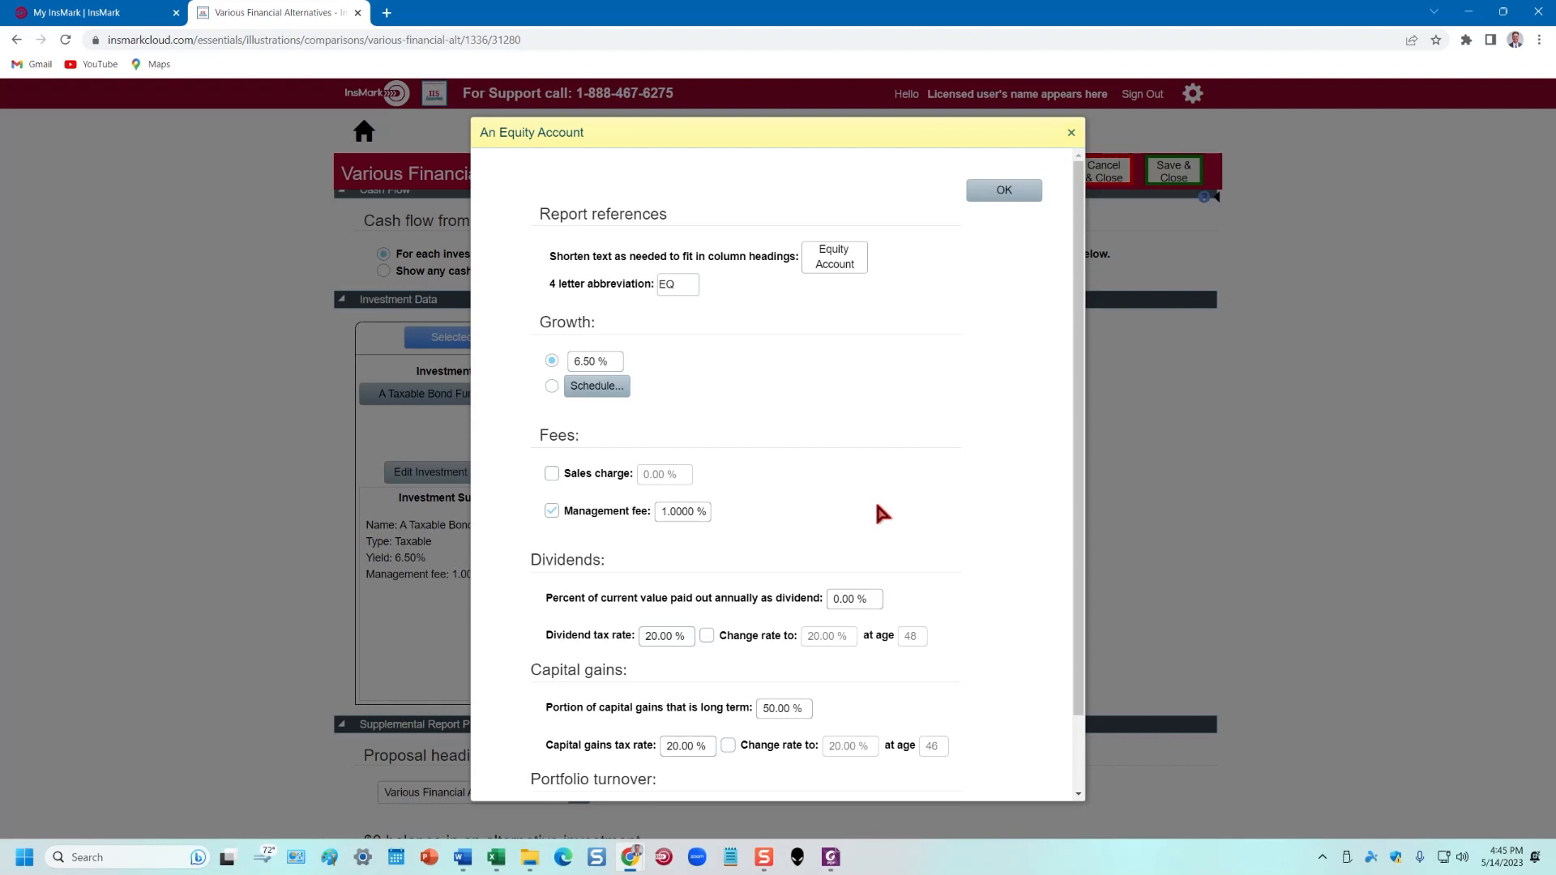
pyautogui.scroll(-1, 874, 498)
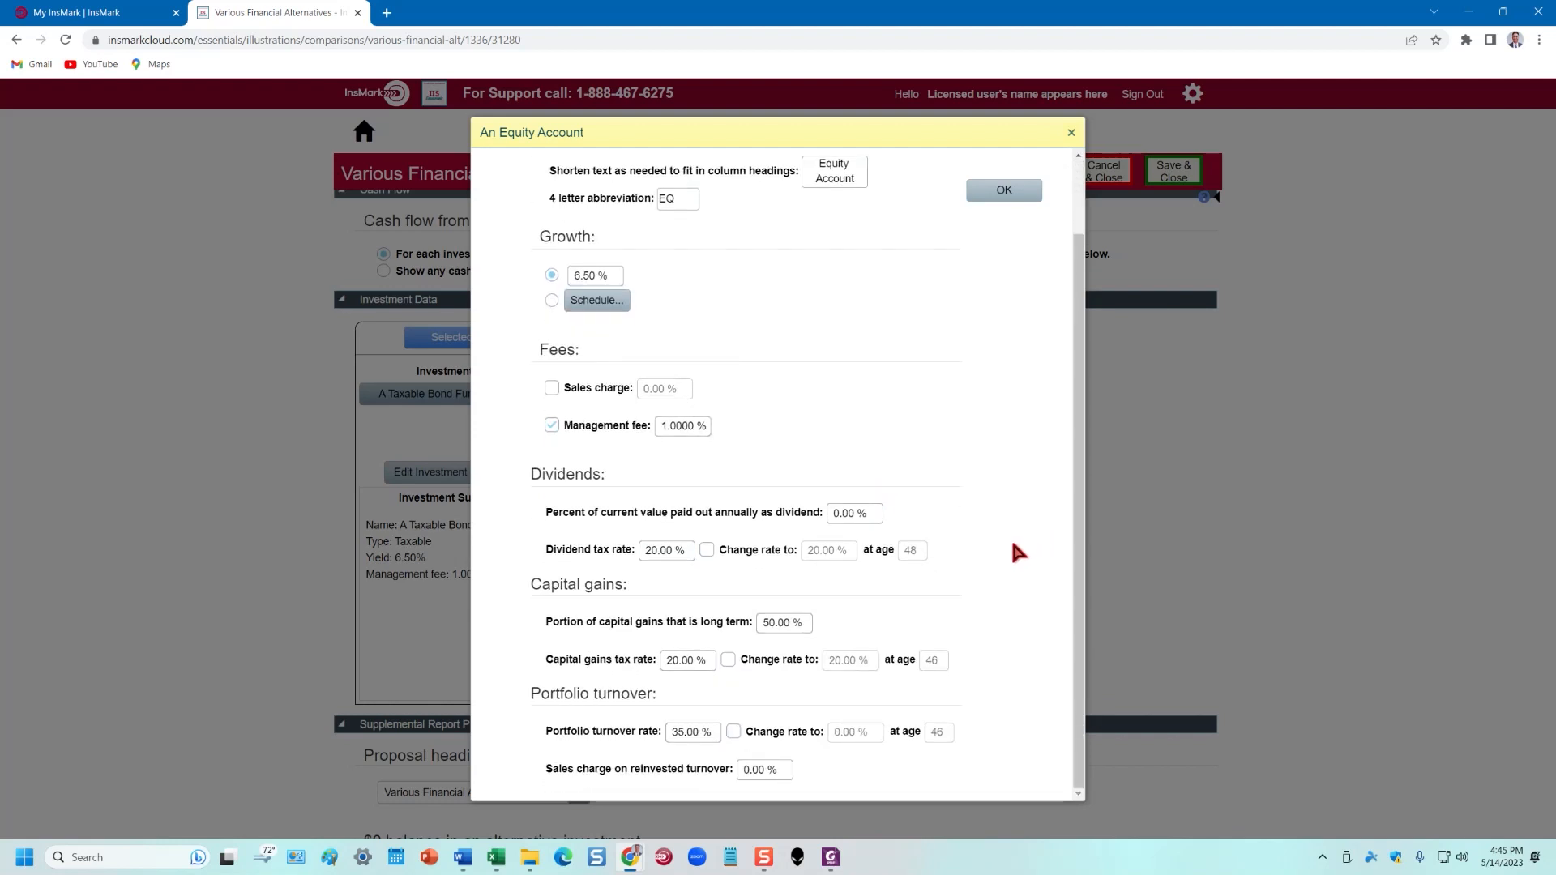
pyautogui.click(836, 513)
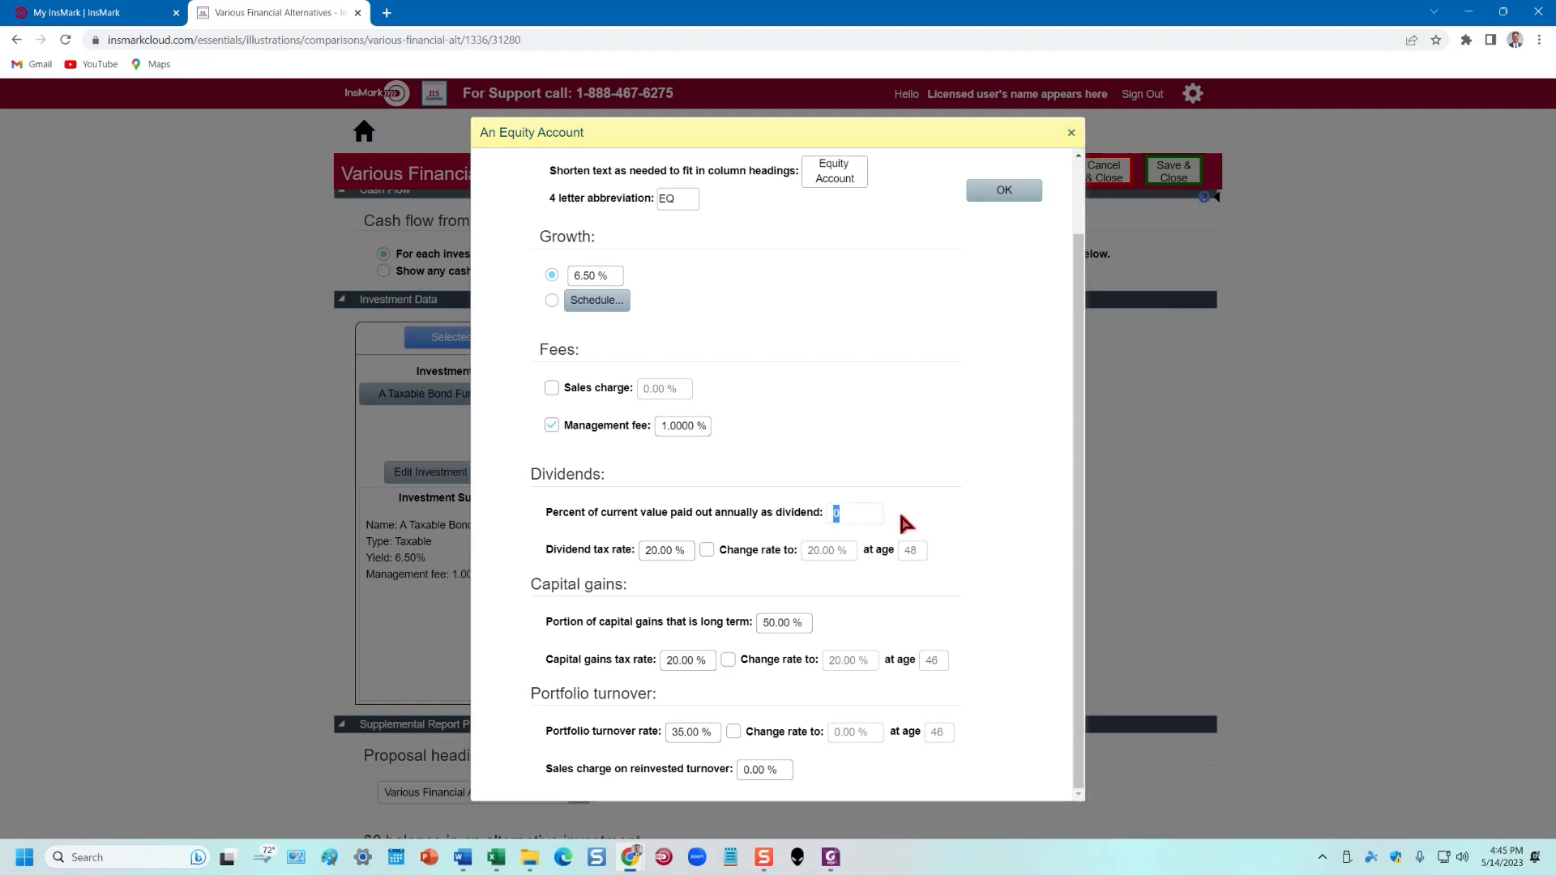
pyautogui.write('2')
pyautogui.click(958, 512)
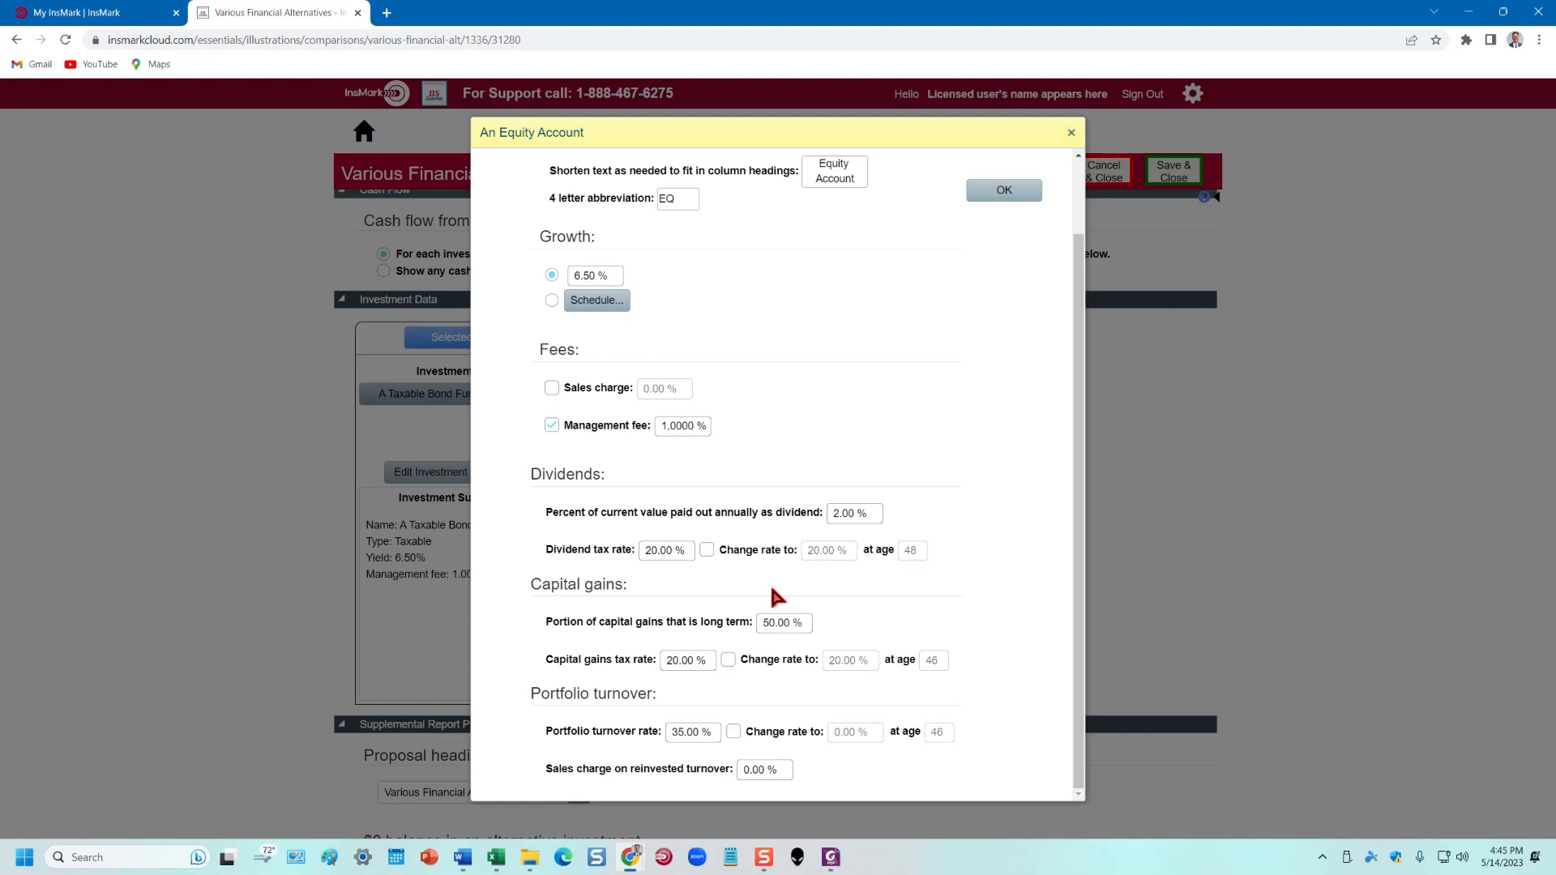
# Set the dividend tax rate to 25% and the long-term gains portion to 60%
pyautogui.click(664, 550)
pyautogui.write('25')
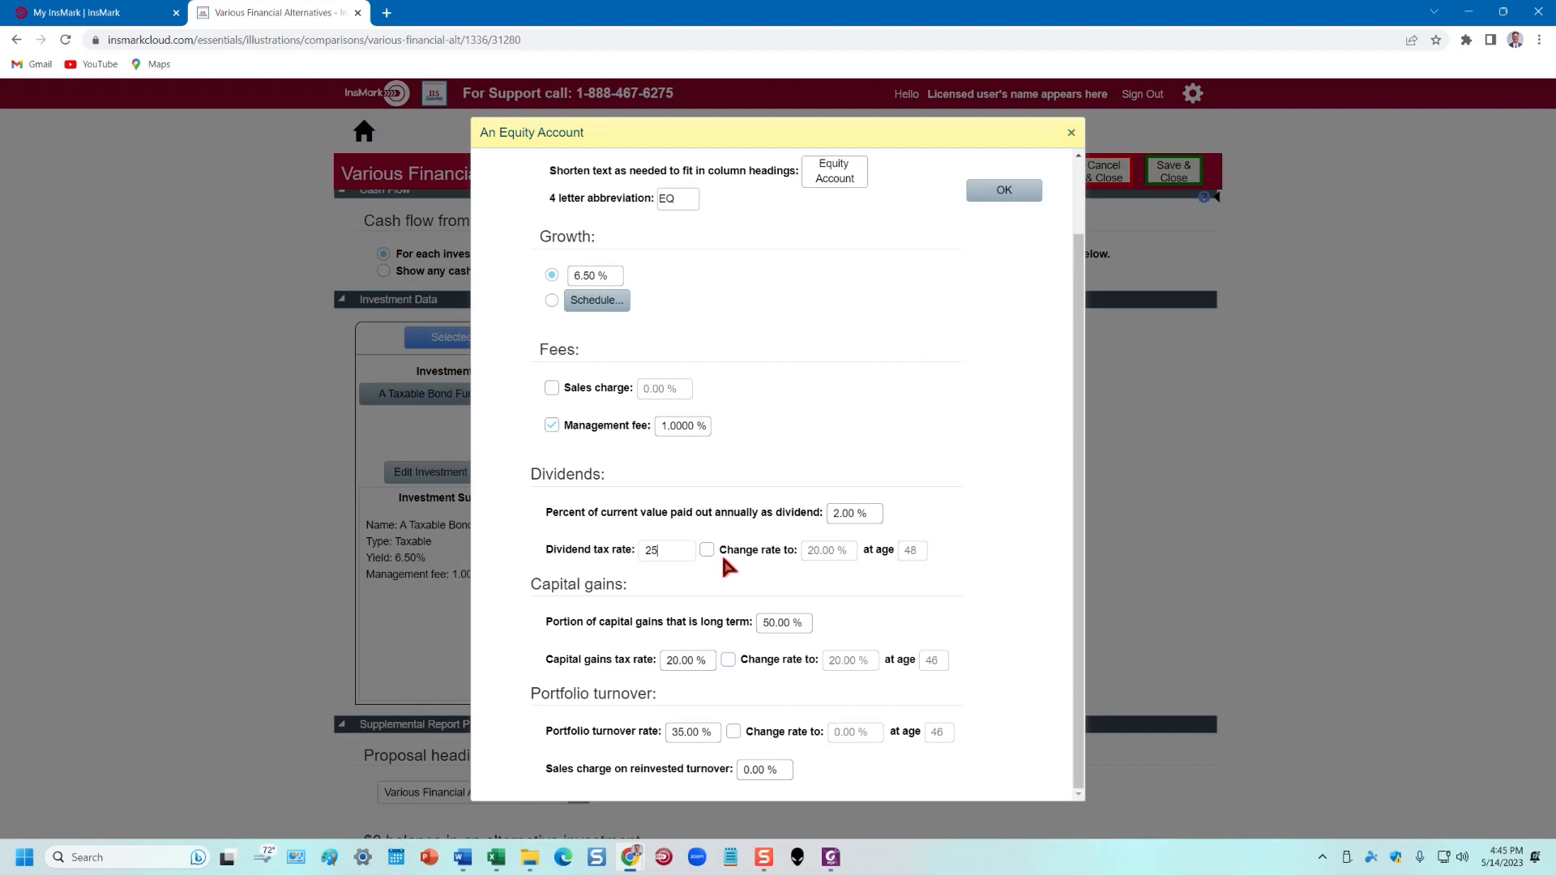
pyautogui.click(981, 442)
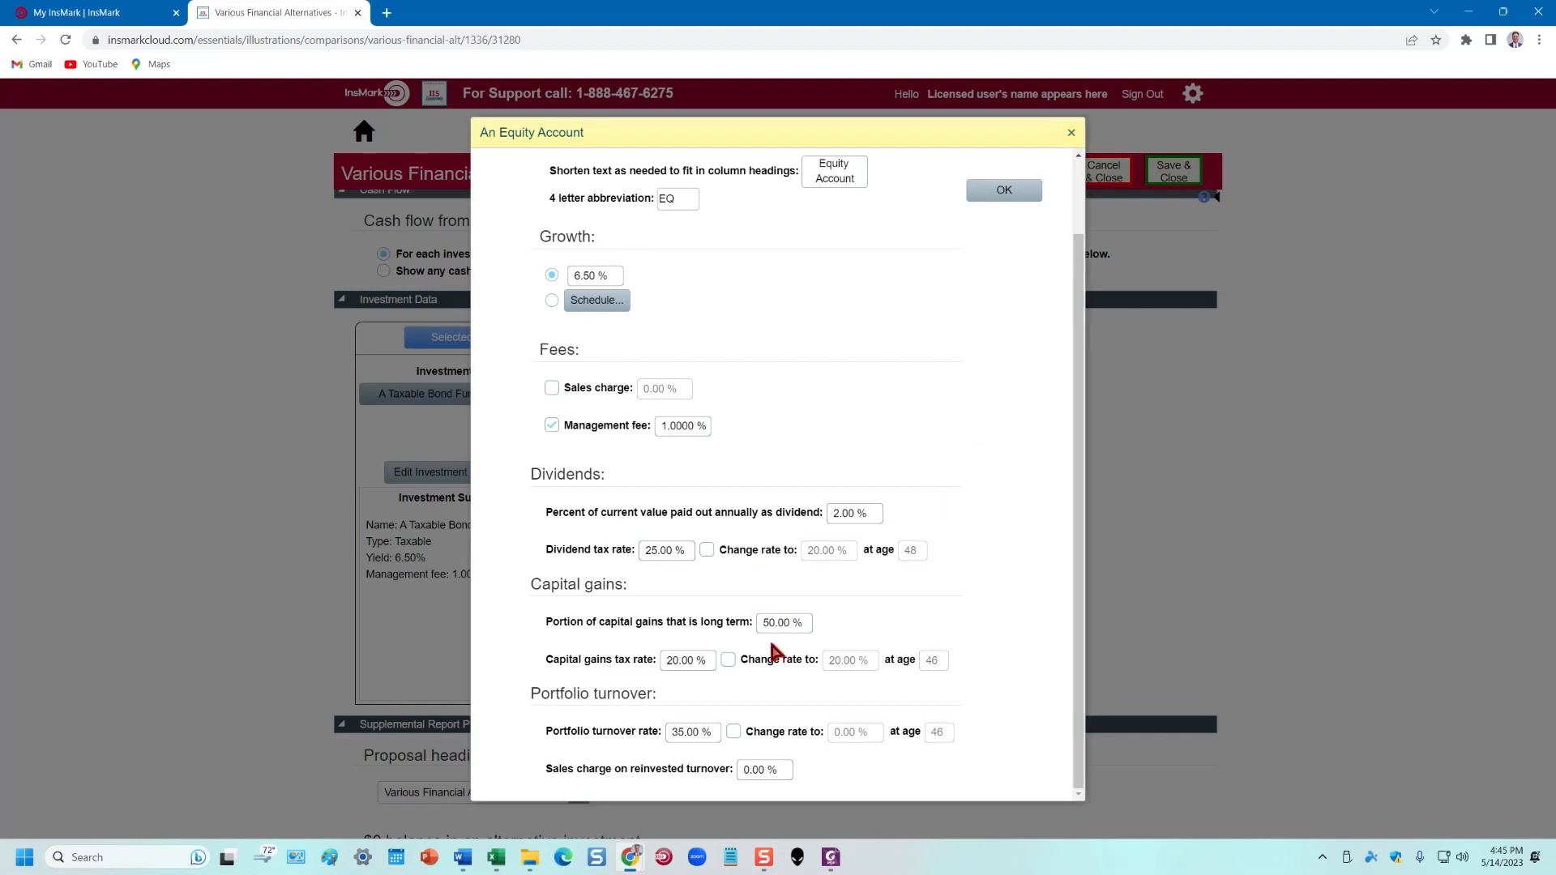
pyautogui.moveTo(765, 622); pyautogui.dragTo(831, 625)
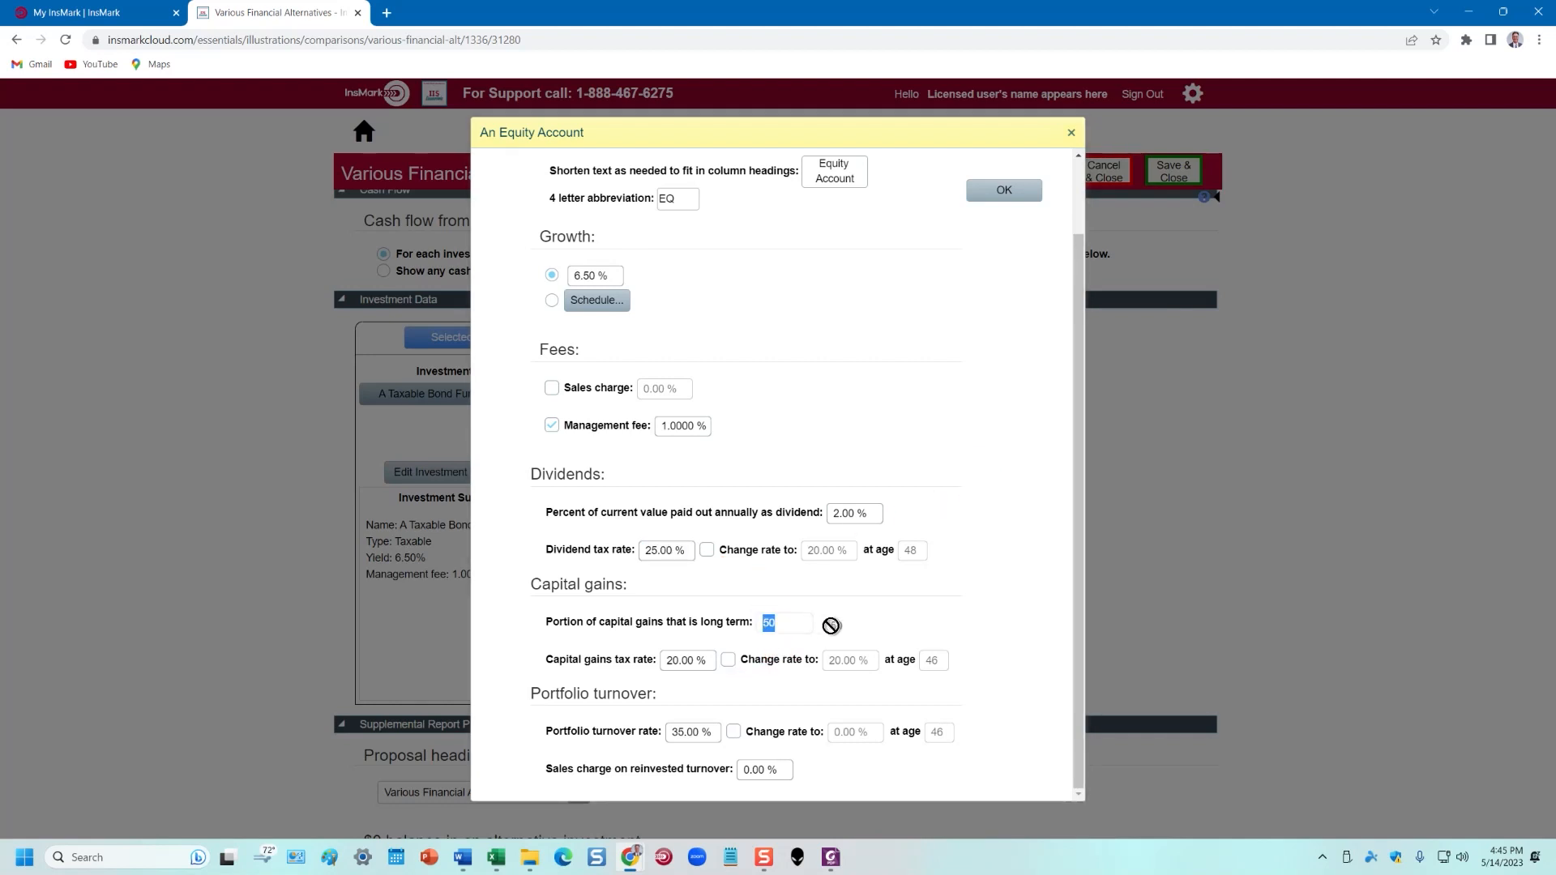
pyautogui.write('60')
pyautogui.click(914, 610)
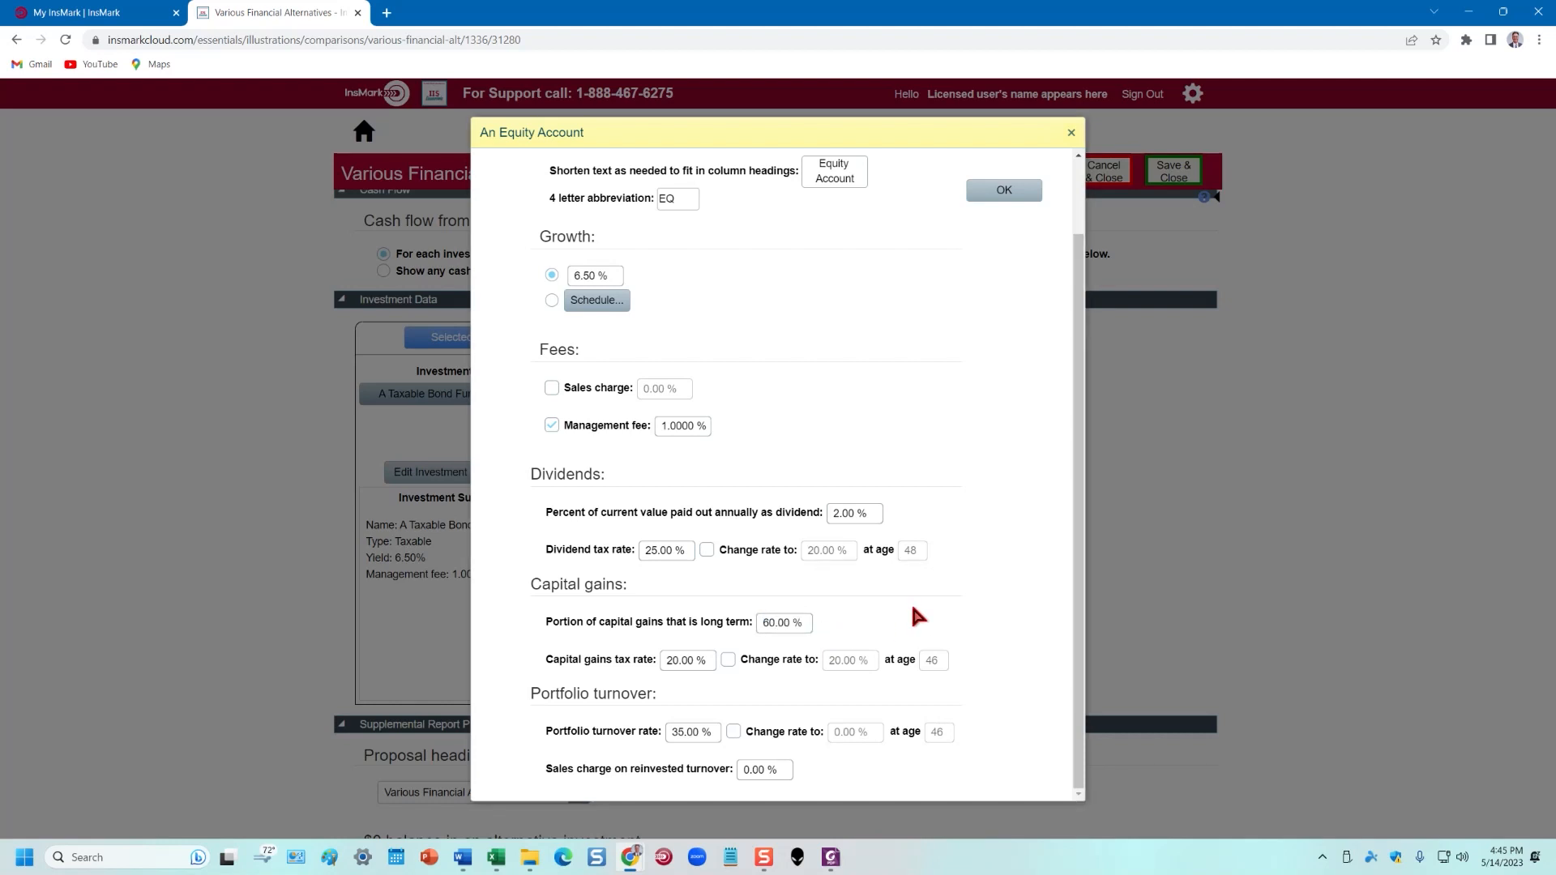
# Set 25% capital gains tax and 40% portfolio turnover, then confirm the Equity Account
pyautogui.click(676, 660)
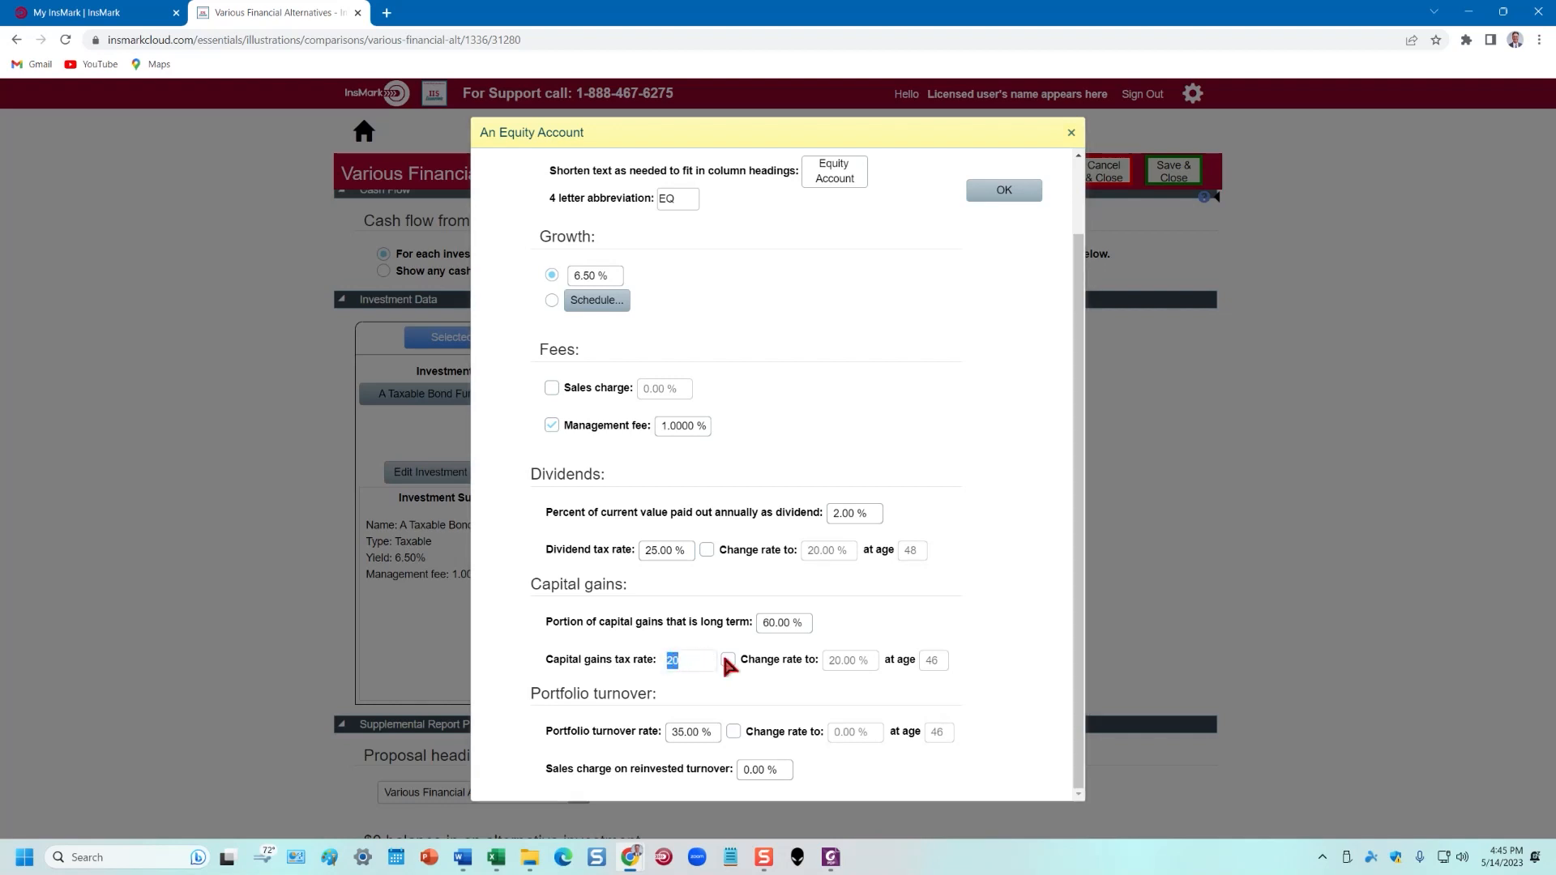
pyautogui.write('25')
pyautogui.click(744, 699)
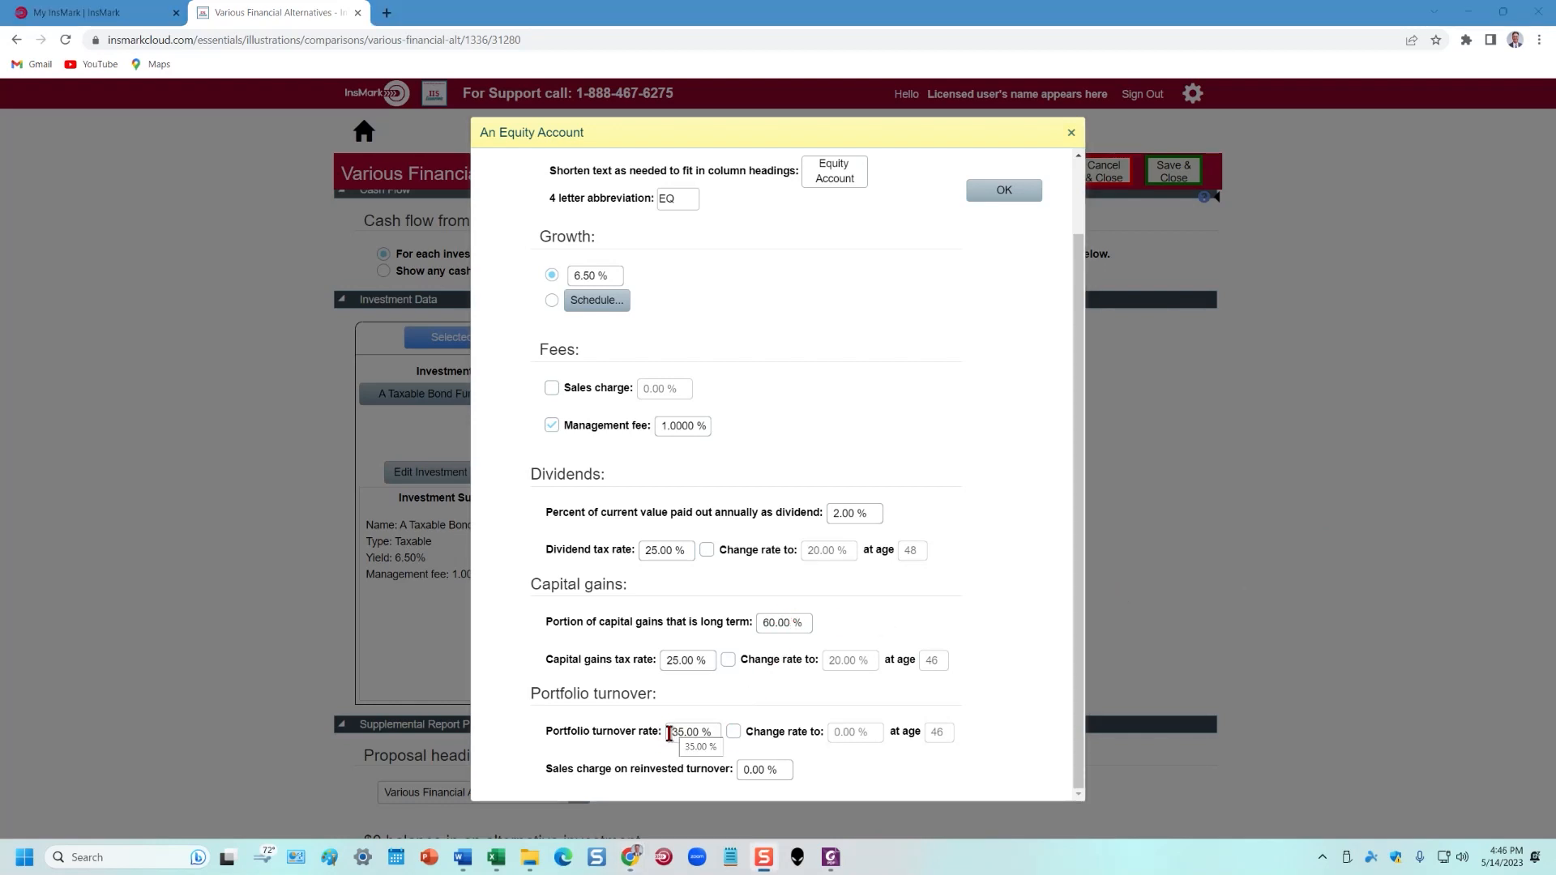
pyautogui.click(677, 731)
pyautogui.write('40')
pyautogui.click(979, 768)
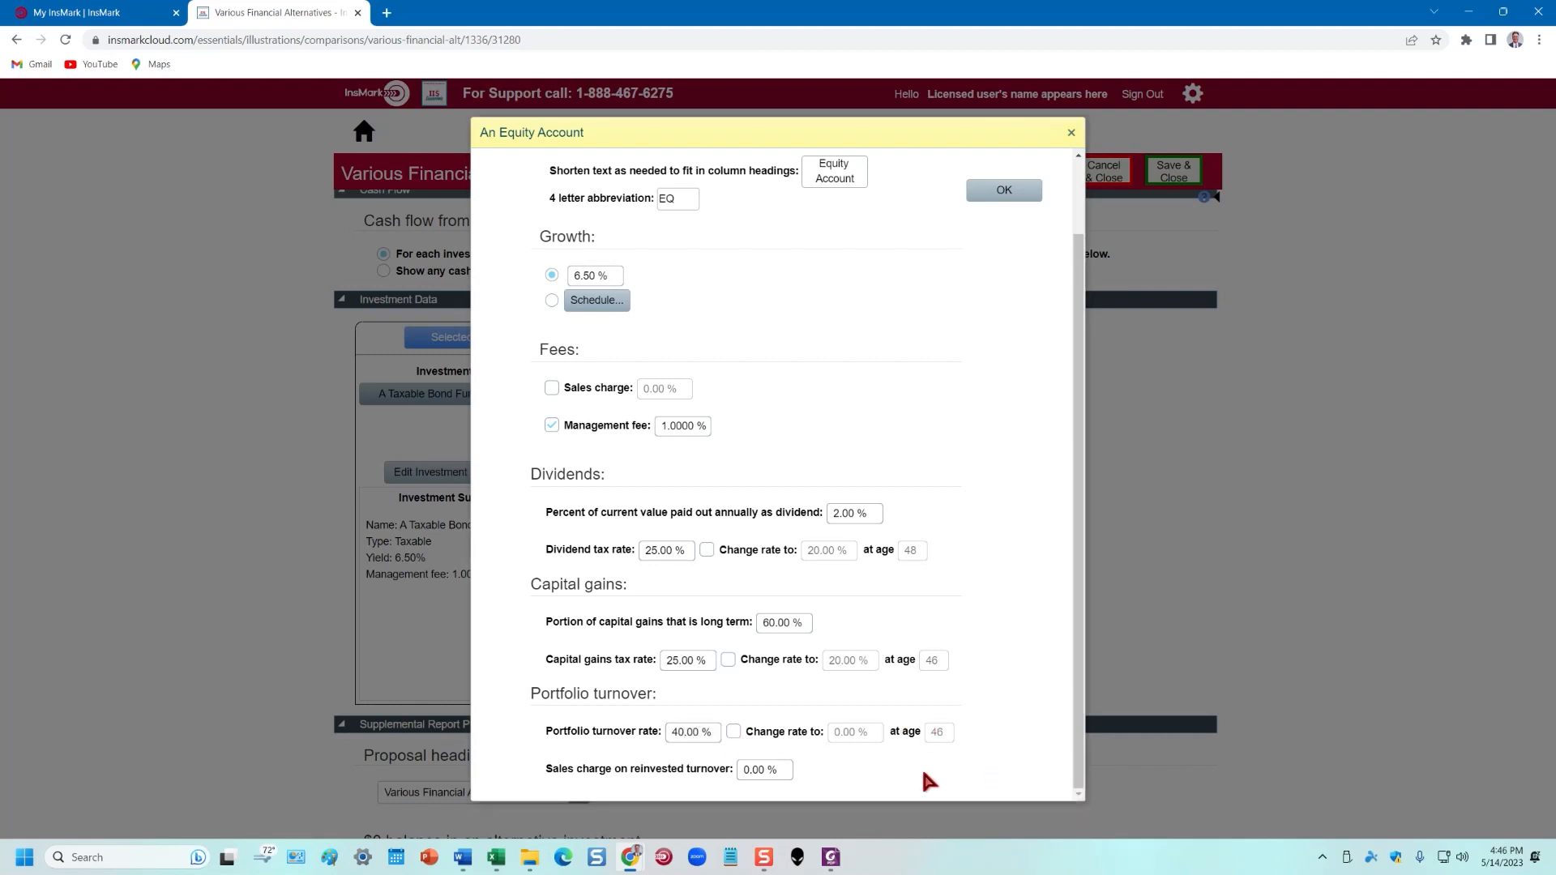
pyautogui.click(1015, 195)
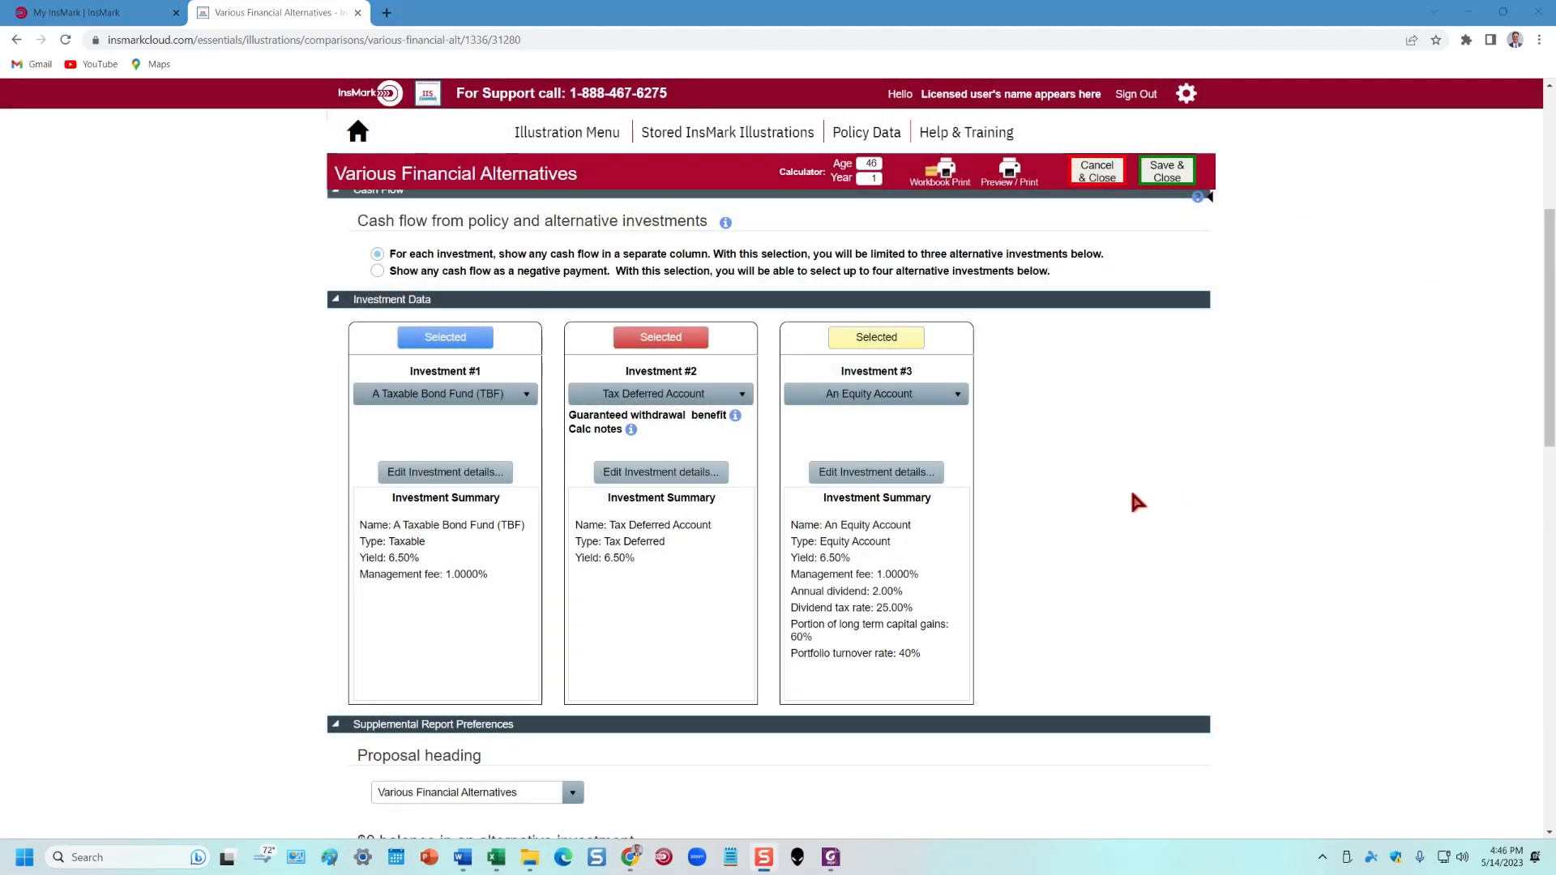
# Scroll down to the ten Selected reports and the Save & Close area
pyautogui.scroll(-3, 1382, 395)
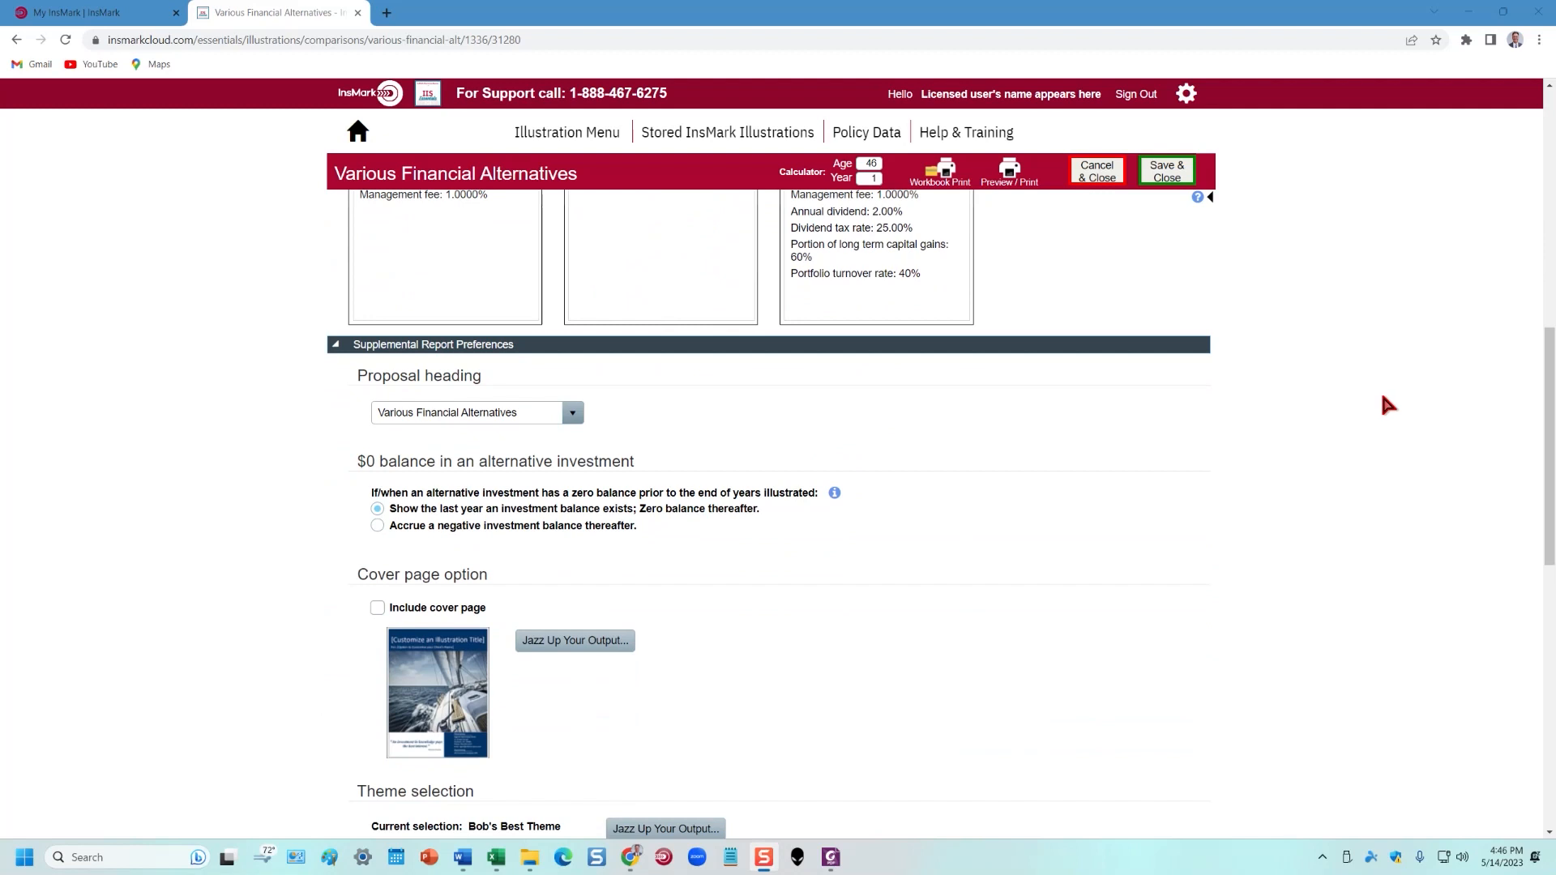
pyautogui.scroll(-2, 743, 425)
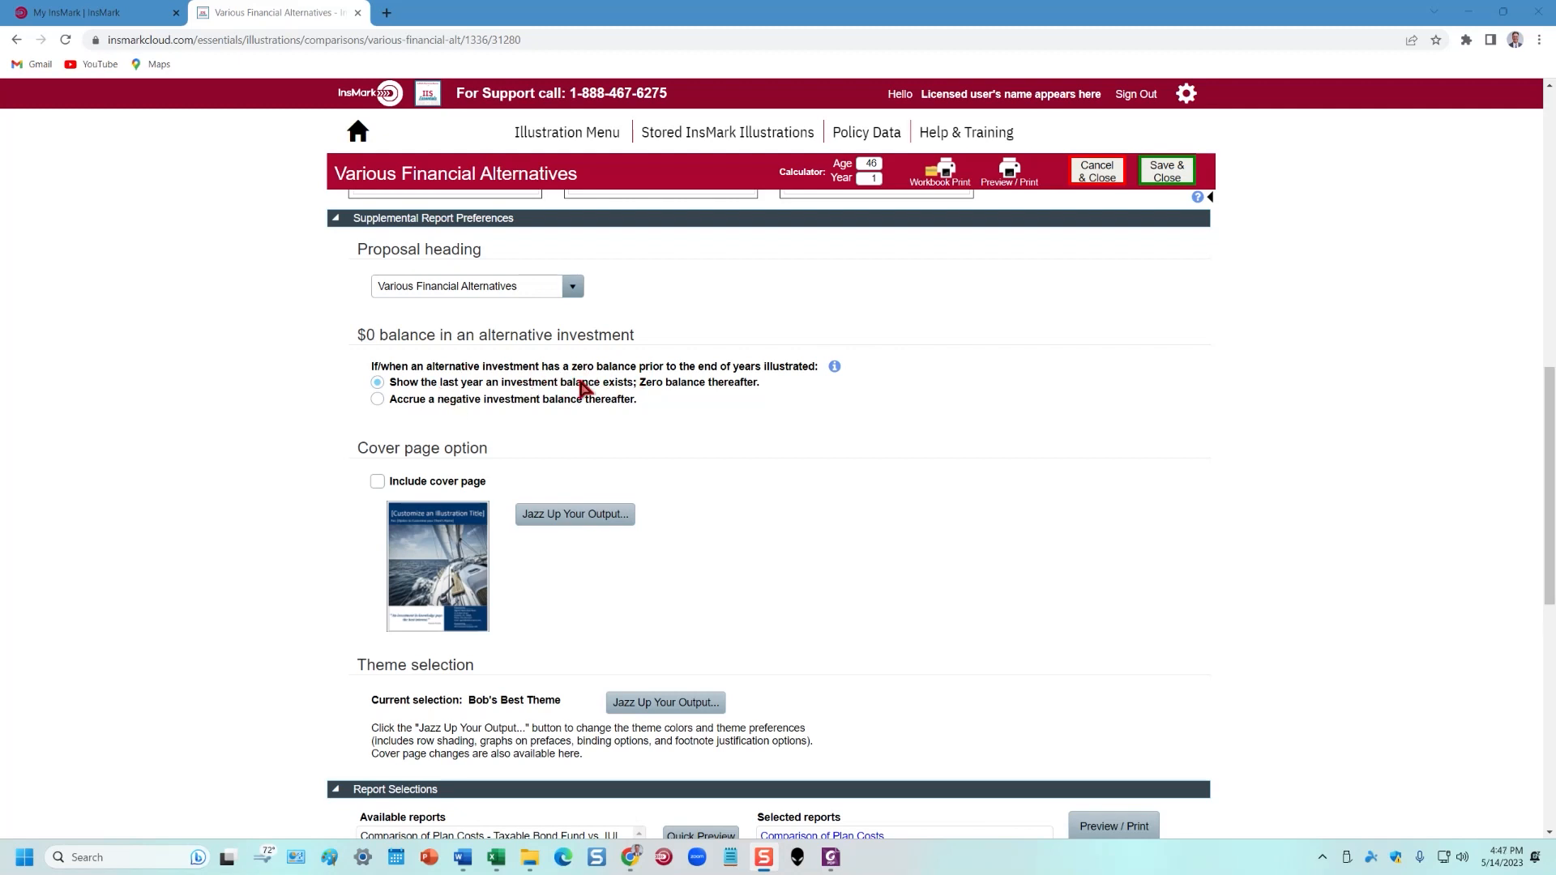
pyautogui.scroll(-2, 1042, 411)
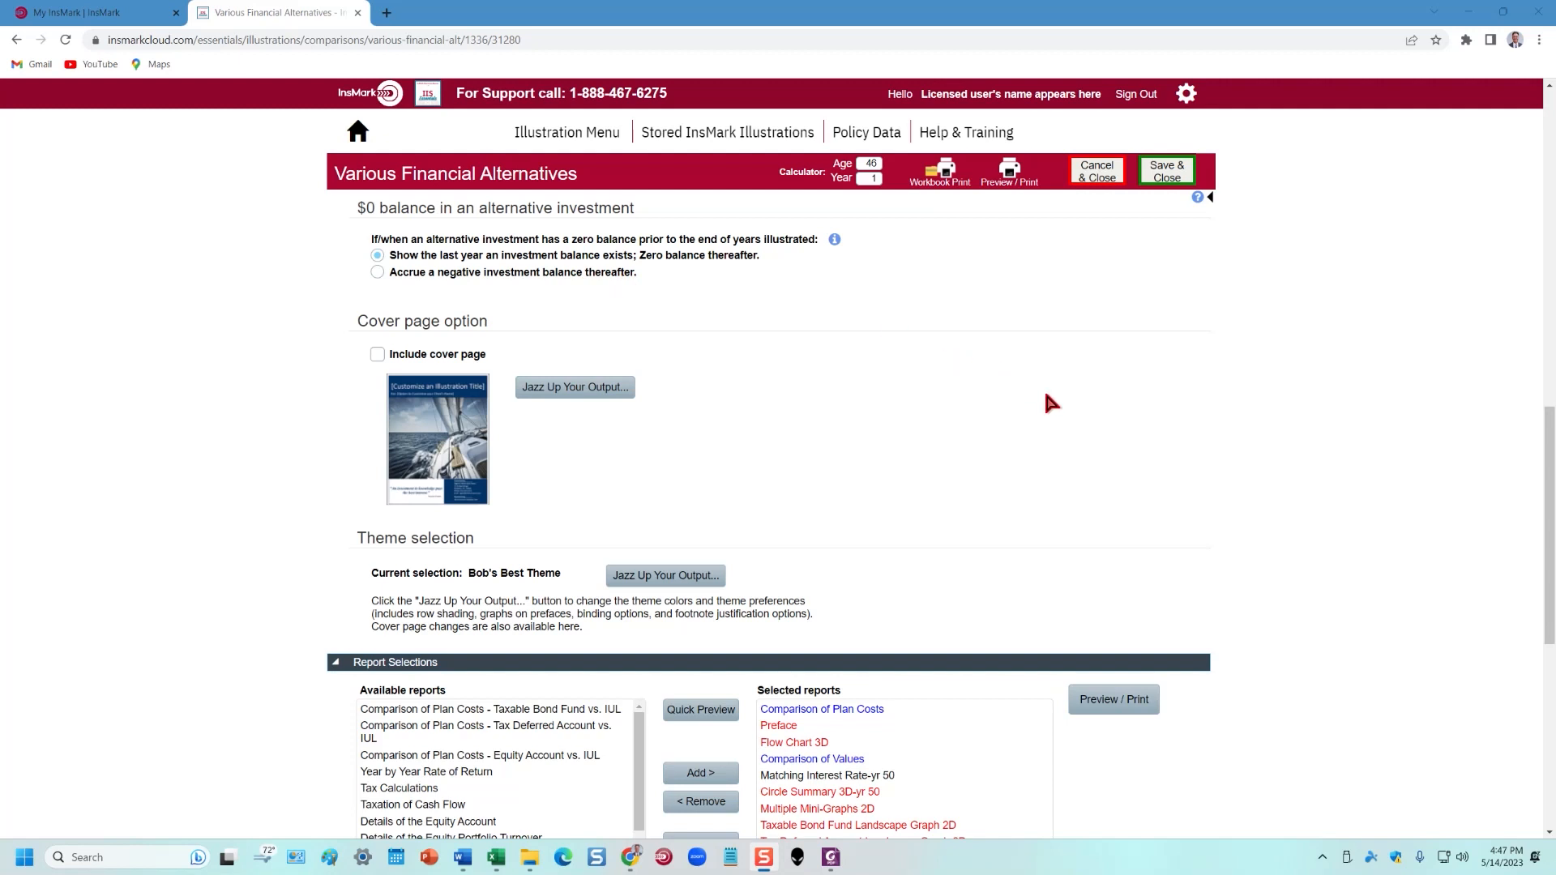
pyautogui.scroll(-2, 1045, 397)
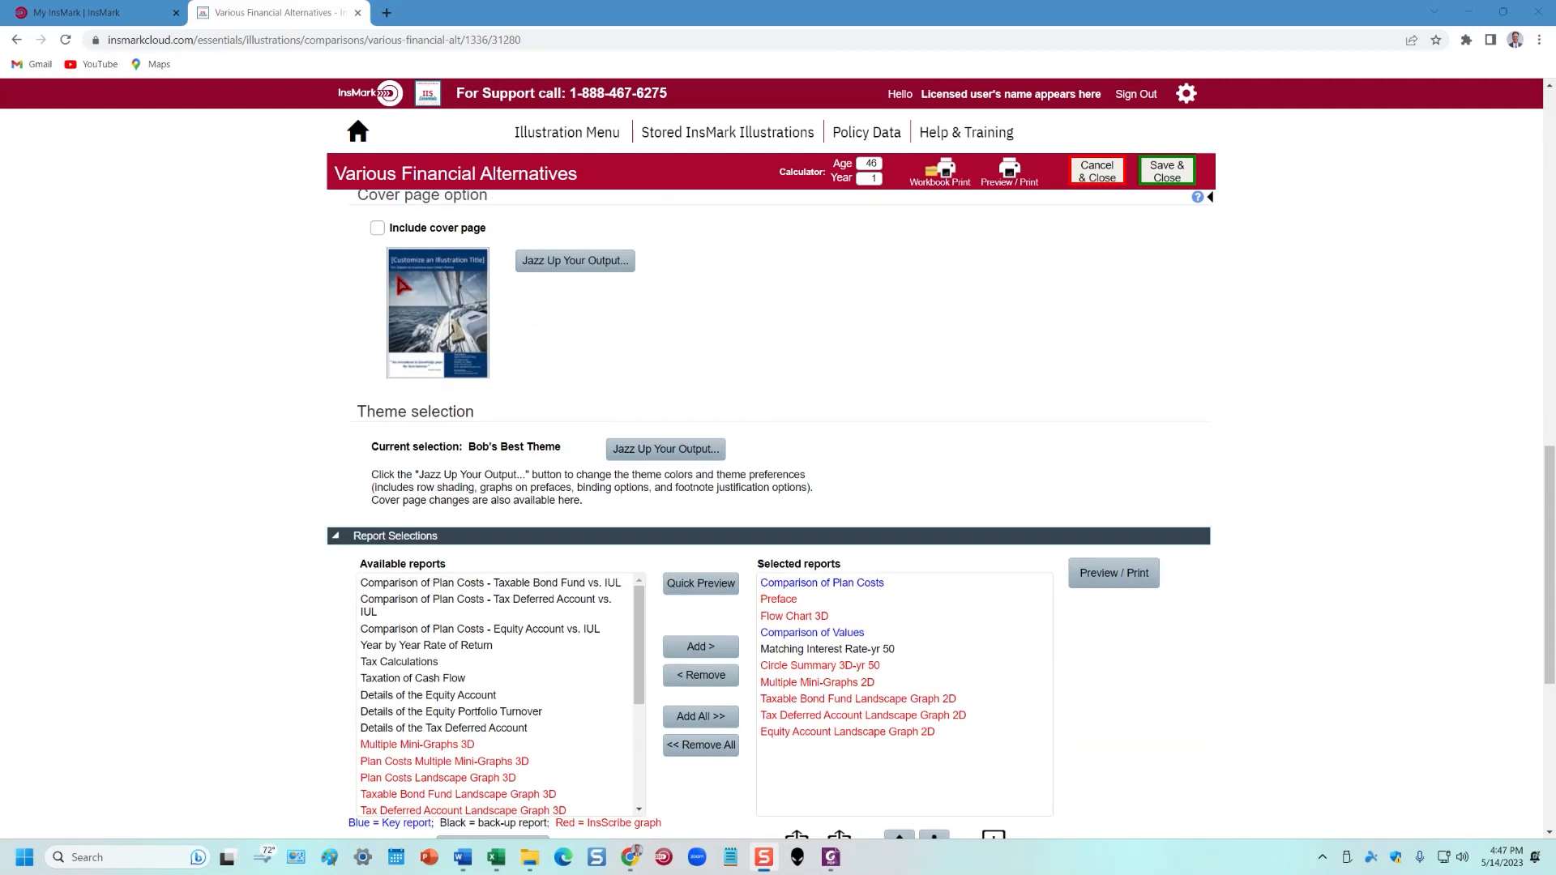
pyautogui.scroll(-2, 1015, 348)
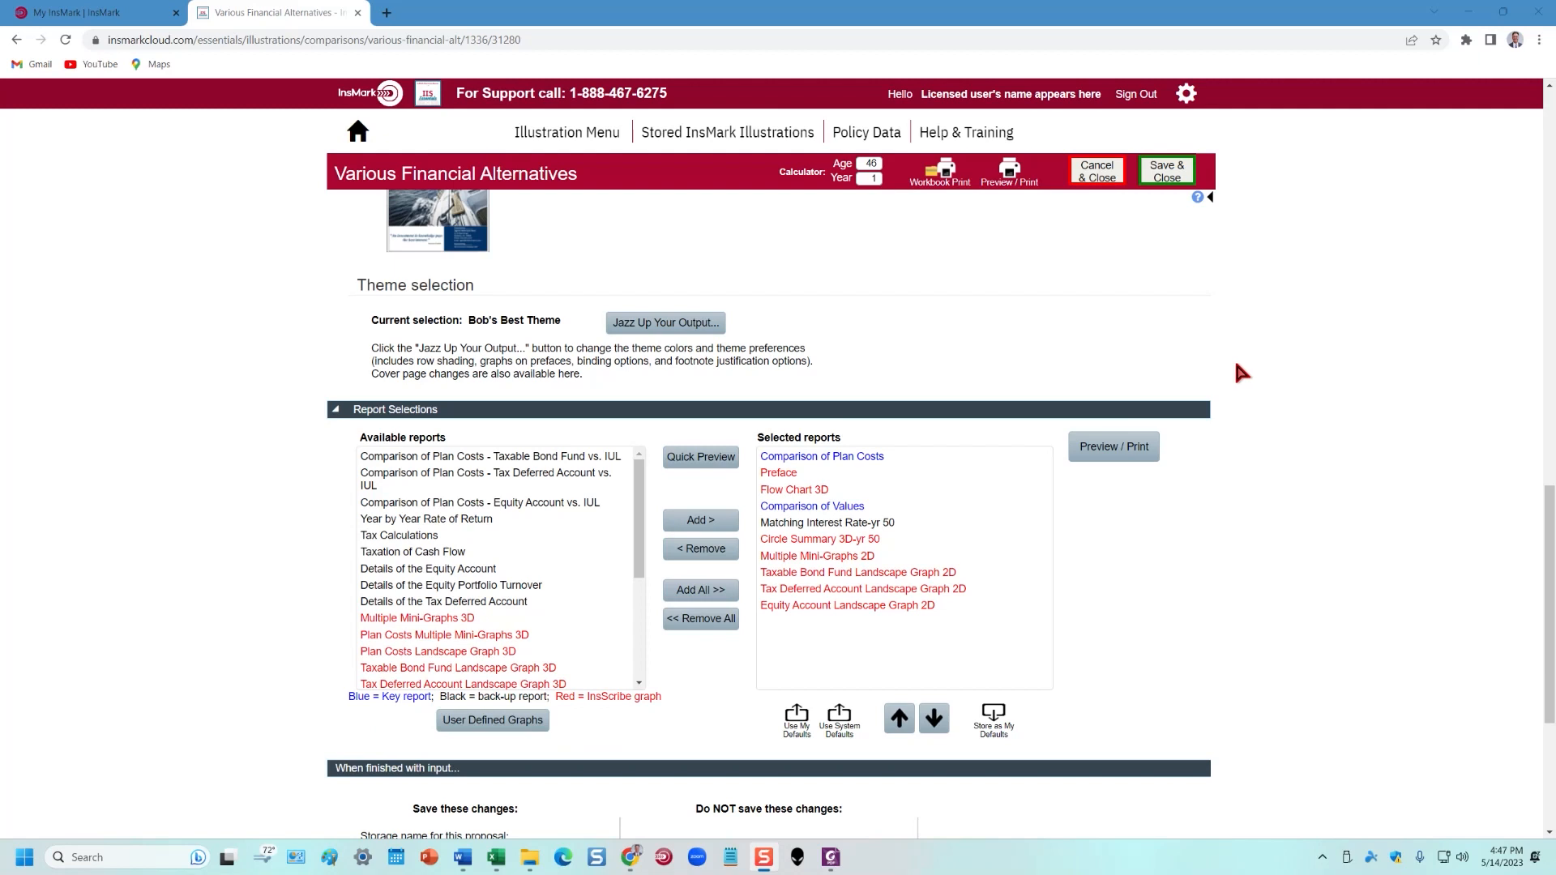
pyautogui.scroll(-2, 1356, 390)
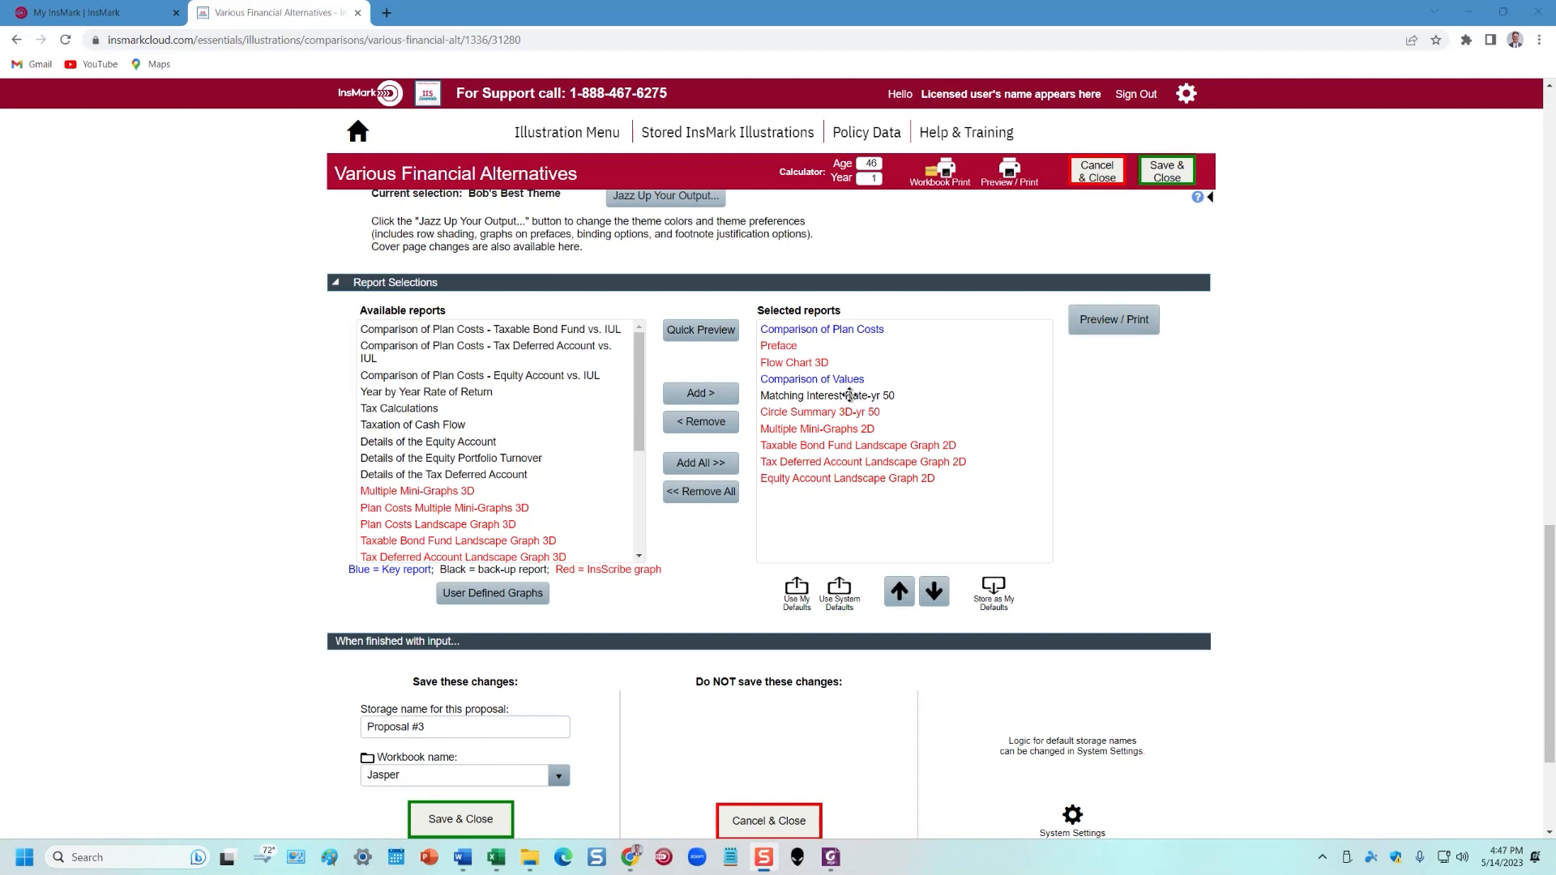
# Quick-preview the Comparison of Values report full-screen and scroll to page 2 (years 31–50)
pyautogui.click(783, 380)
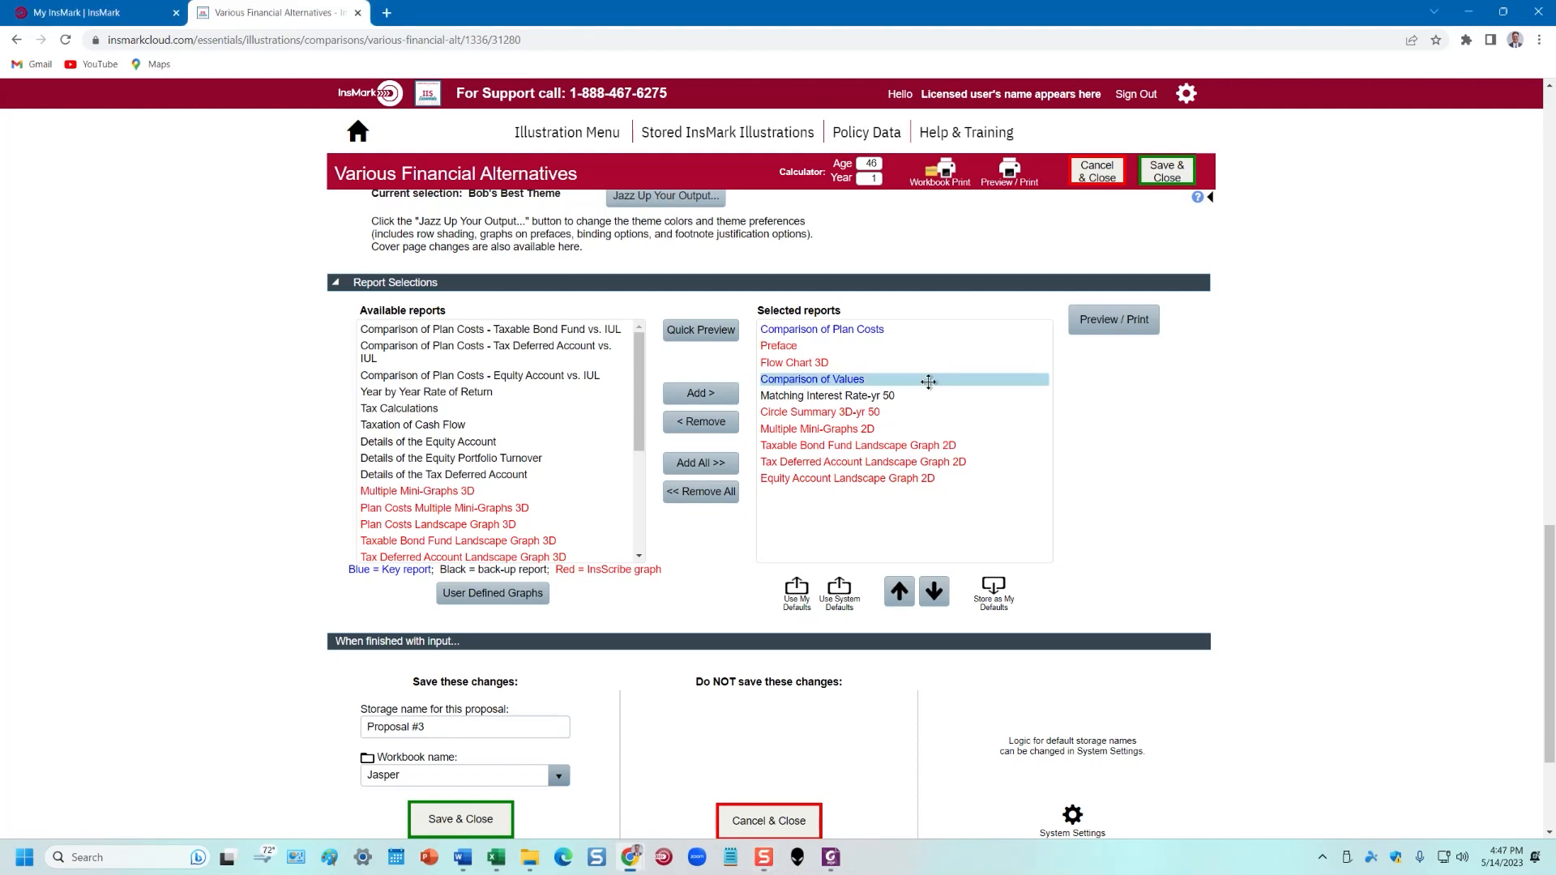
pyautogui.click(706, 332)
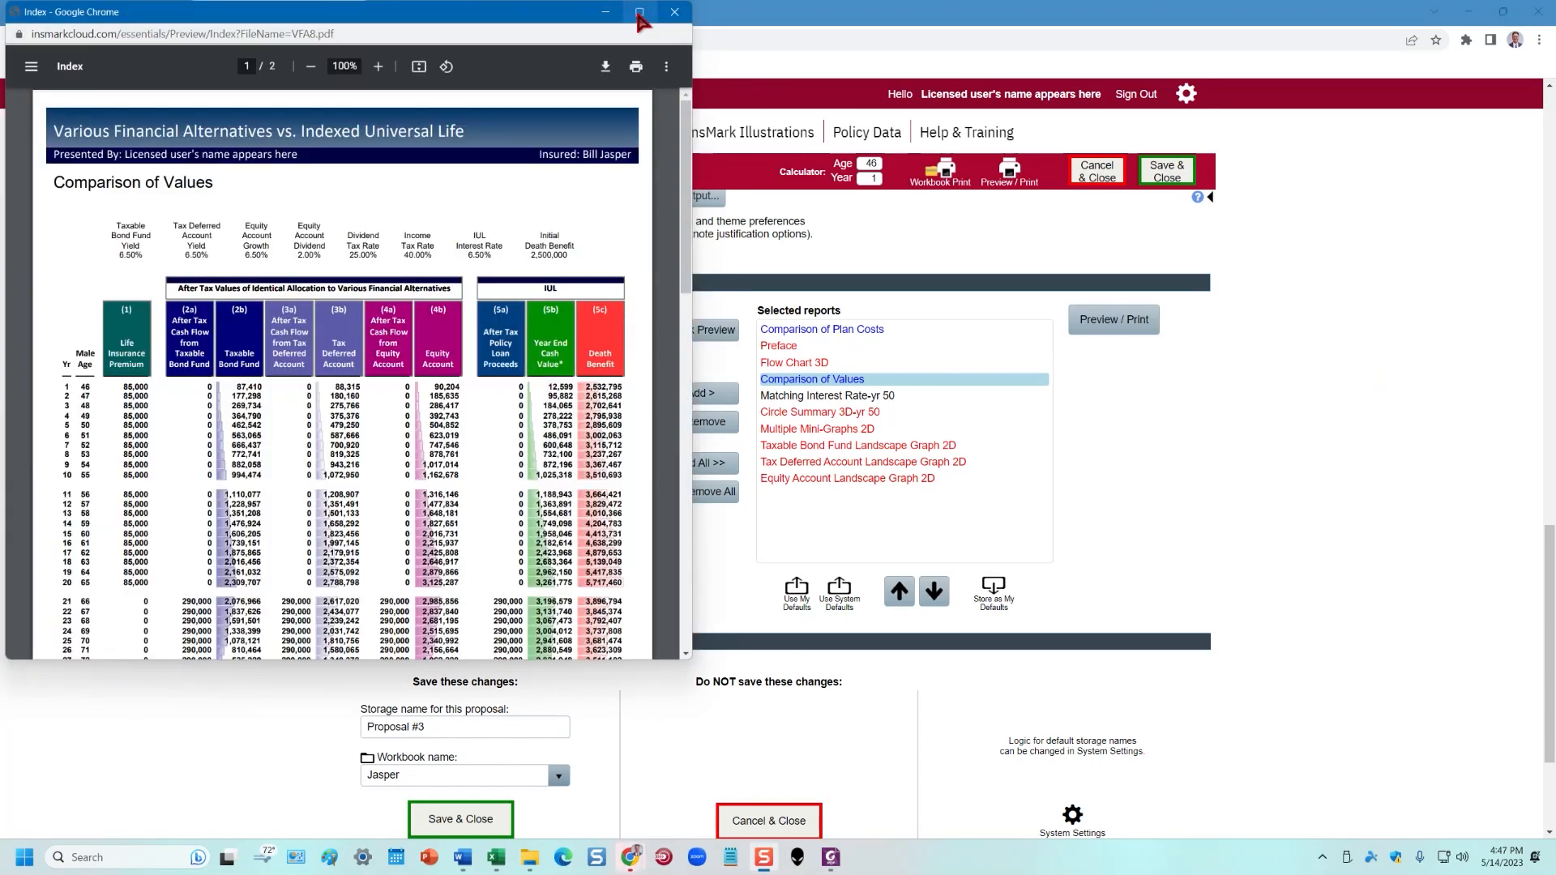
pyautogui.click(640, 12)
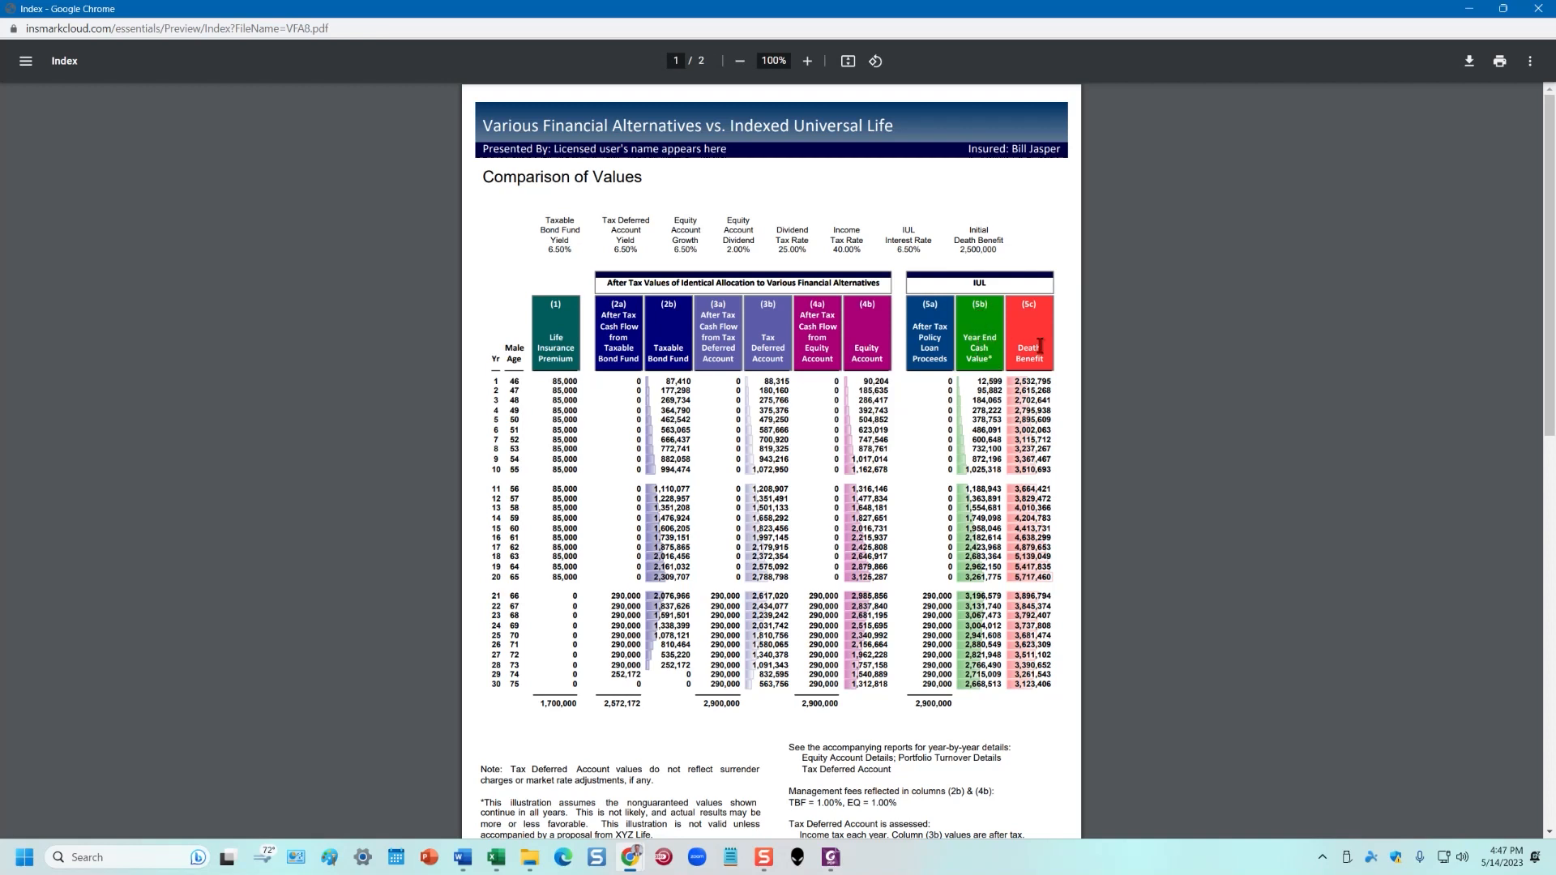
pyautogui.scroll(-2, 609, 604)
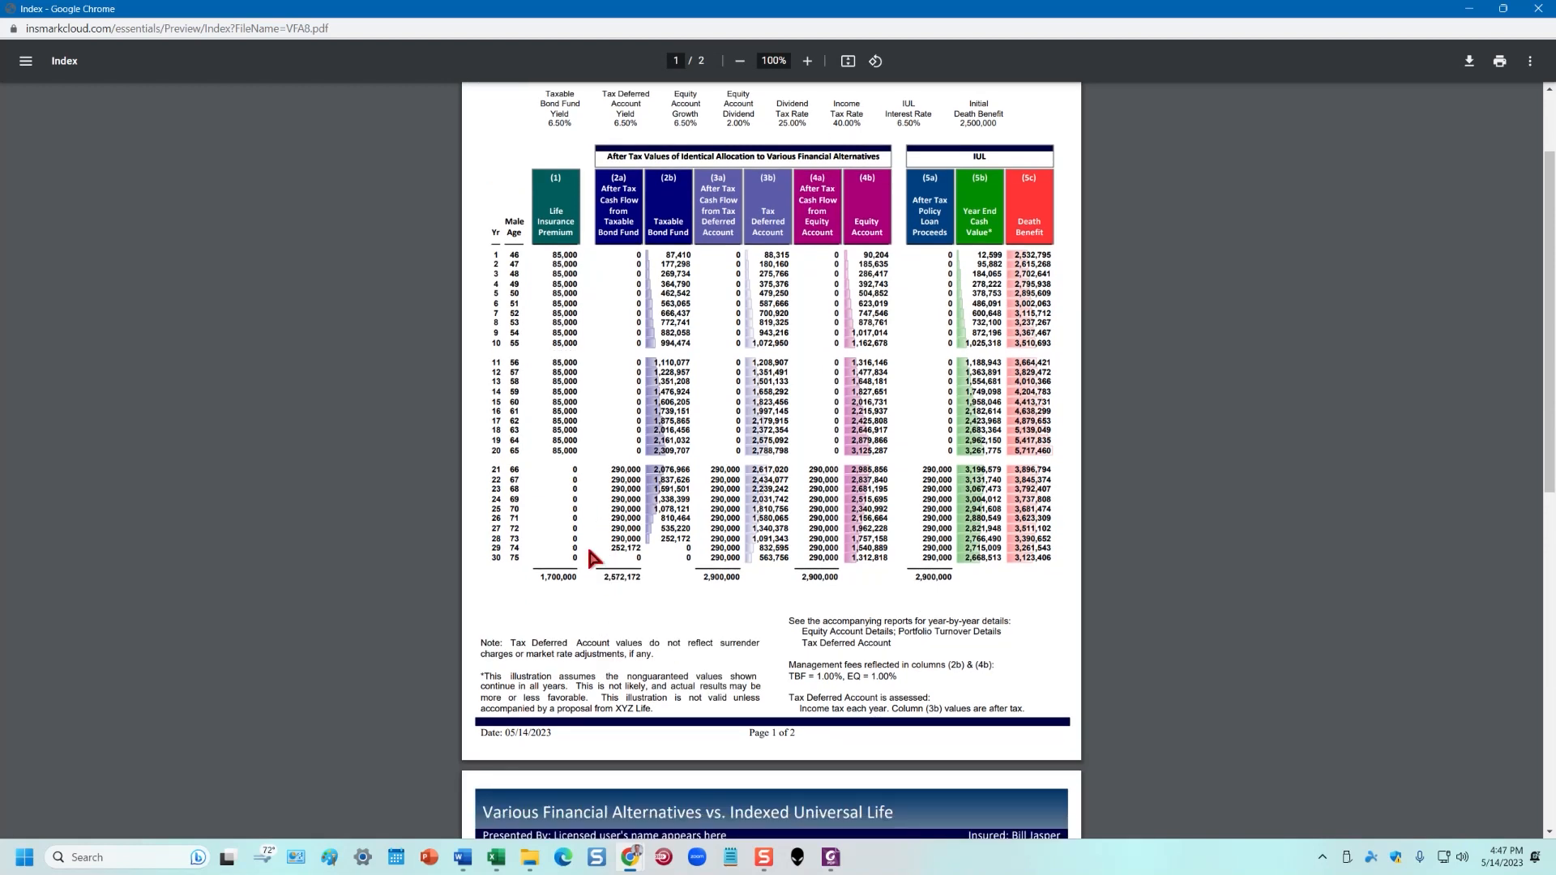
pyautogui.scroll(-10, 677, 573)
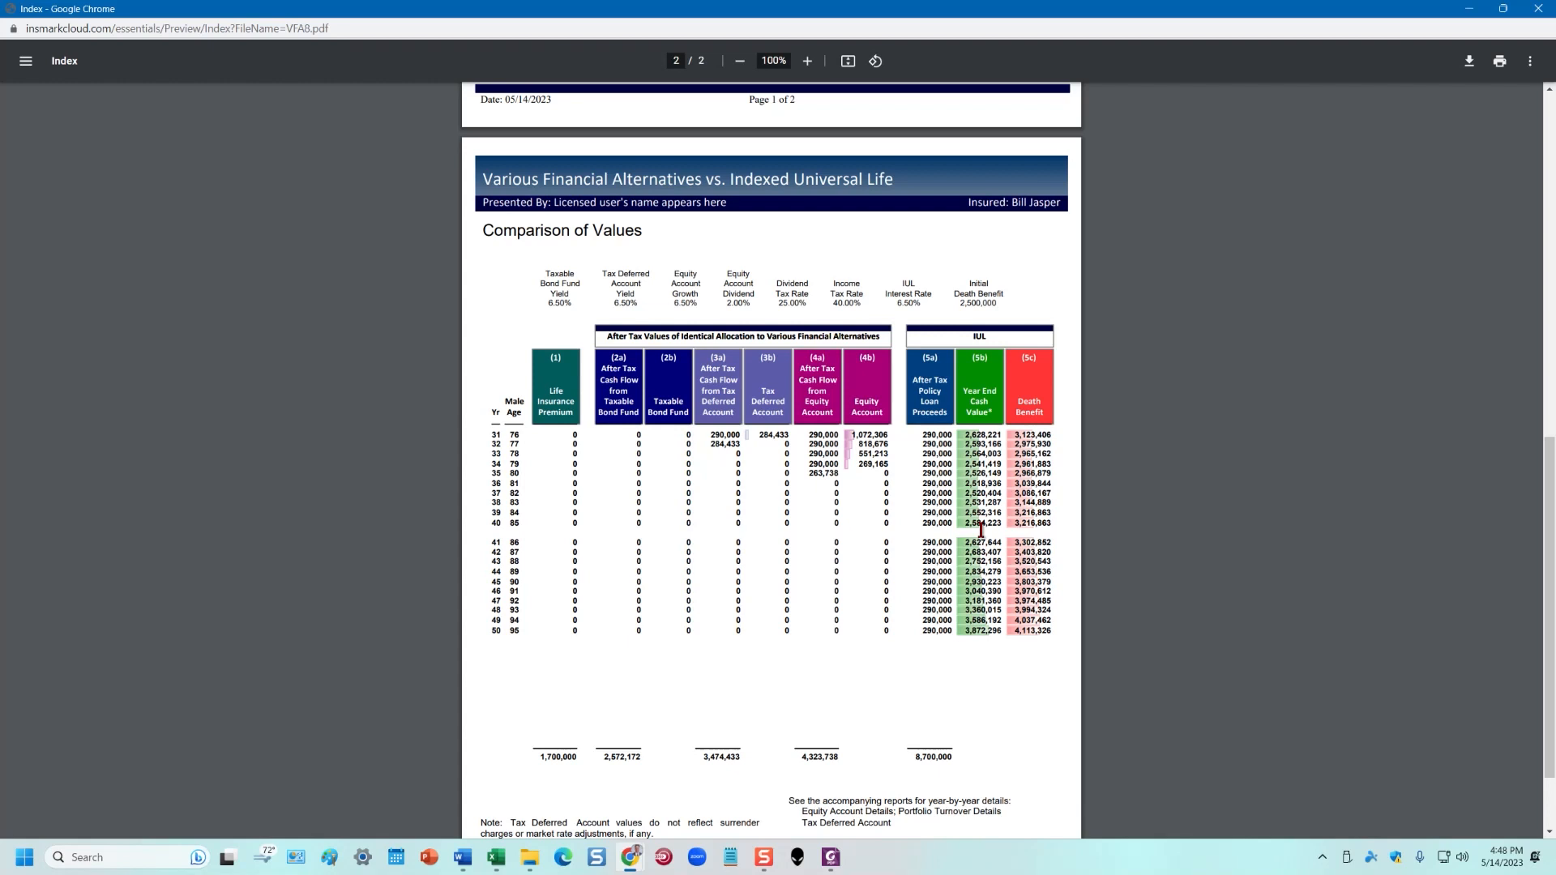
# Close the Comparison of Values preview and open Comparison of Plan Costs full-screen
pyautogui.click(1538, 10)
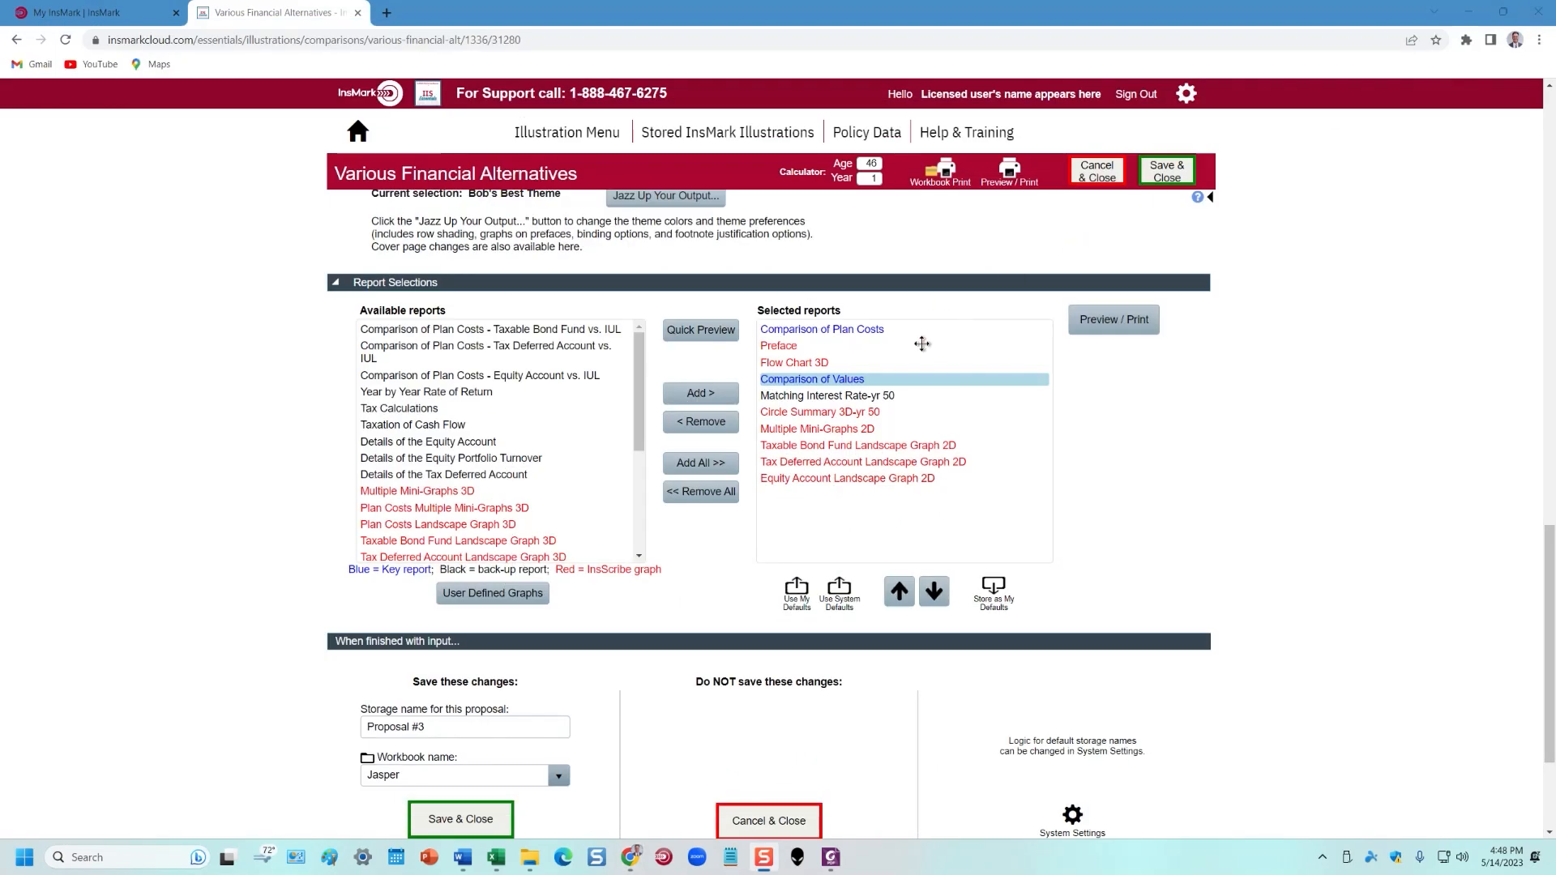
pyautogui.click(805, 328)
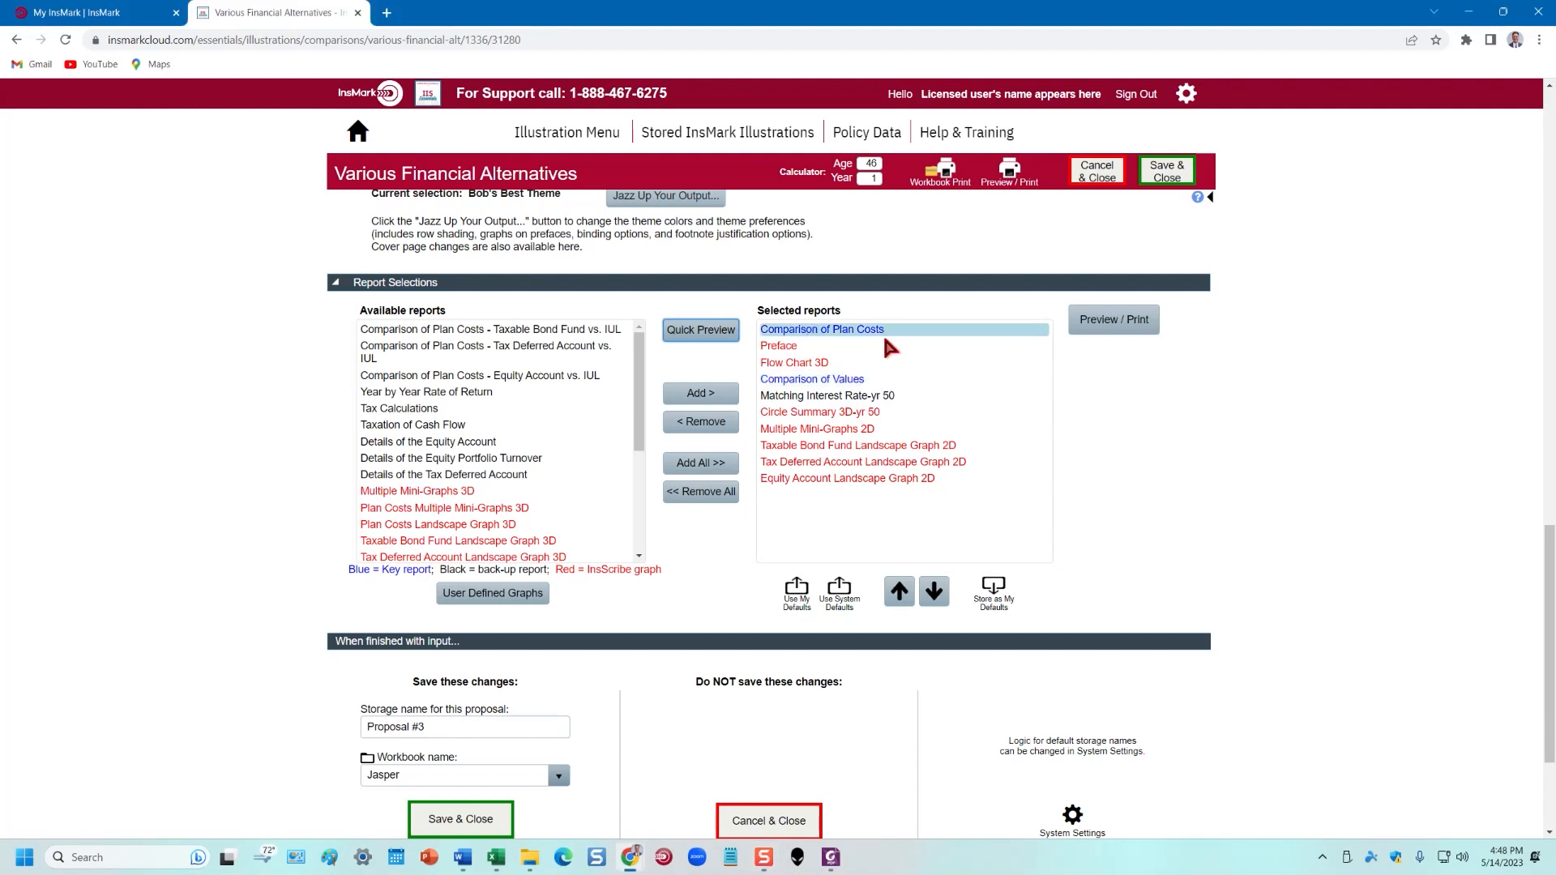
pyautogui.click(702, 331)
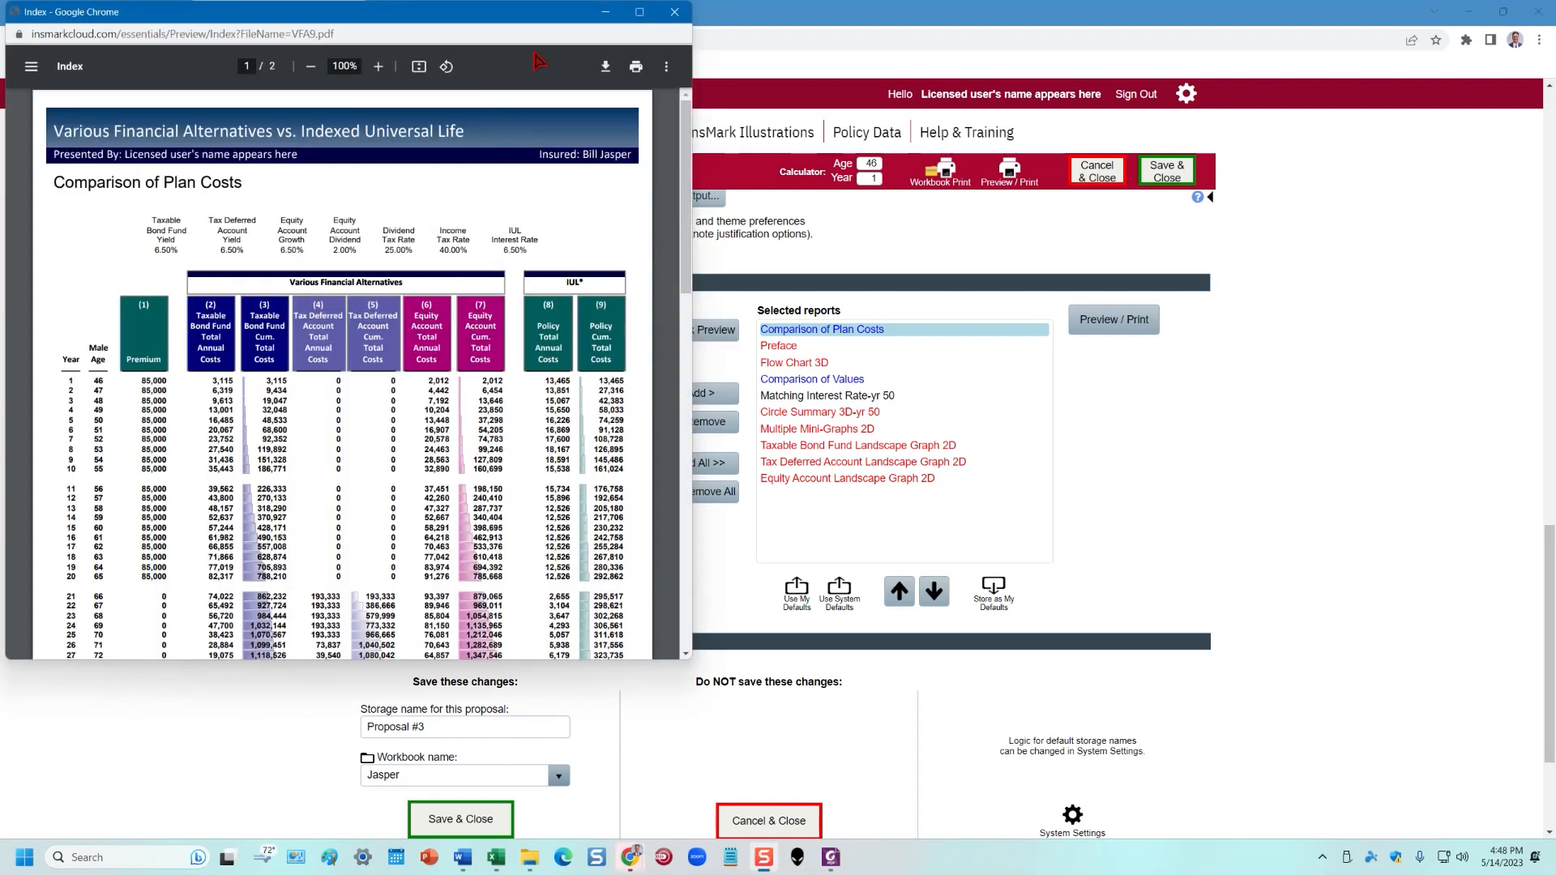
pyautogui.click(640, 12)
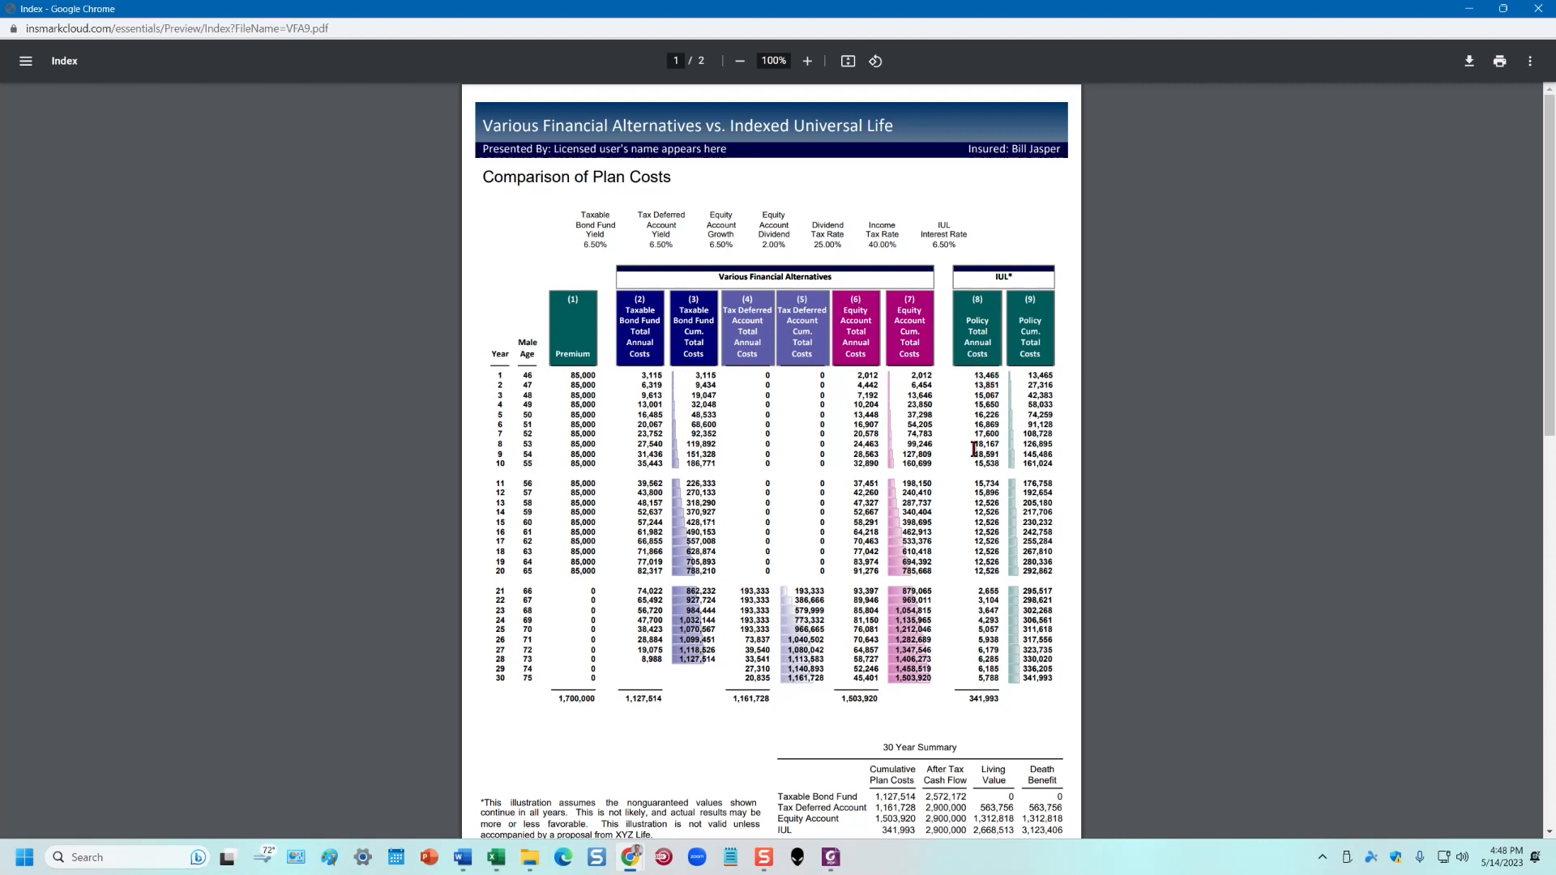
# Review both pages of the Plan Costs report, then close the preview
pyautogui.scroll(-3, 982, 460)
pyautogui.scroll(-2, 982, 460)
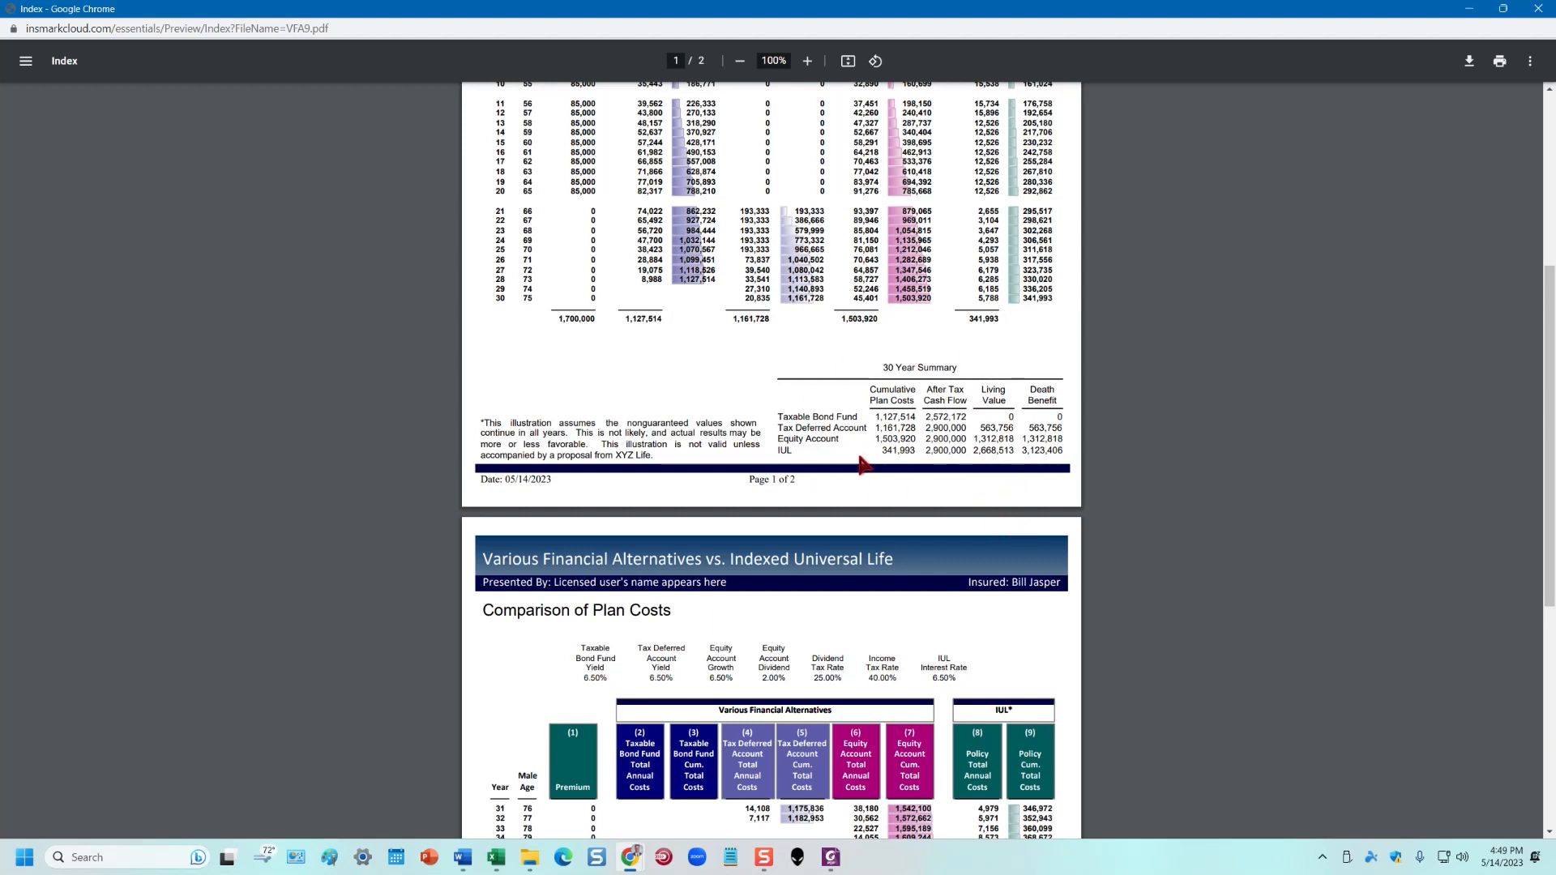
pyautogui.scroll(2, 922, 422)
pyautogui.scroll(1, 923, 422)
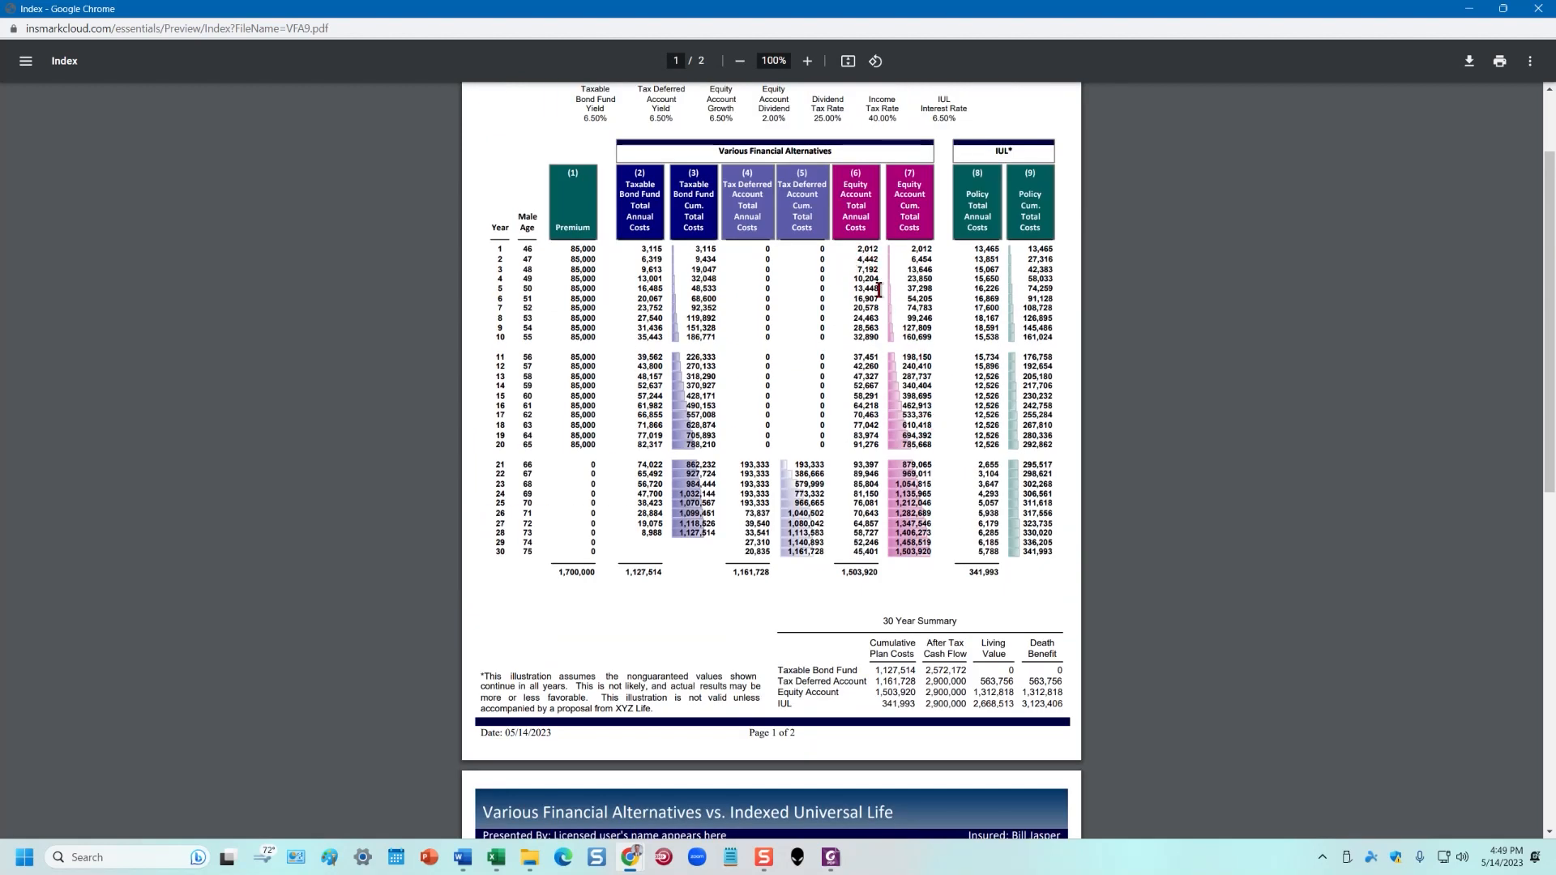
pyautogui.scroll(-1, 962, 392)
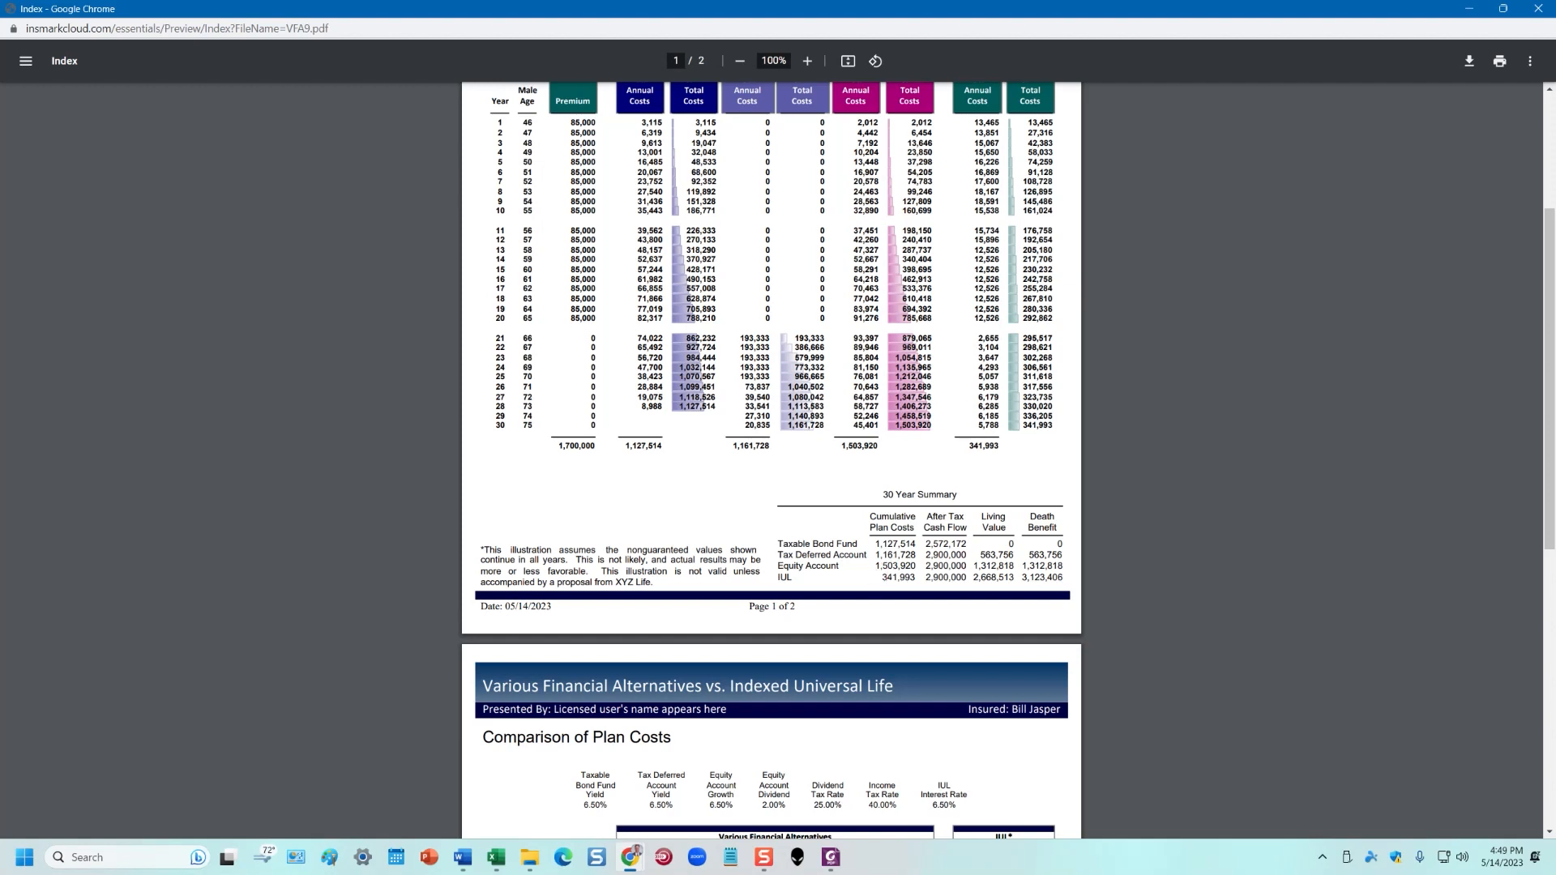
pyautogui.scroll(-8, 934, 555)
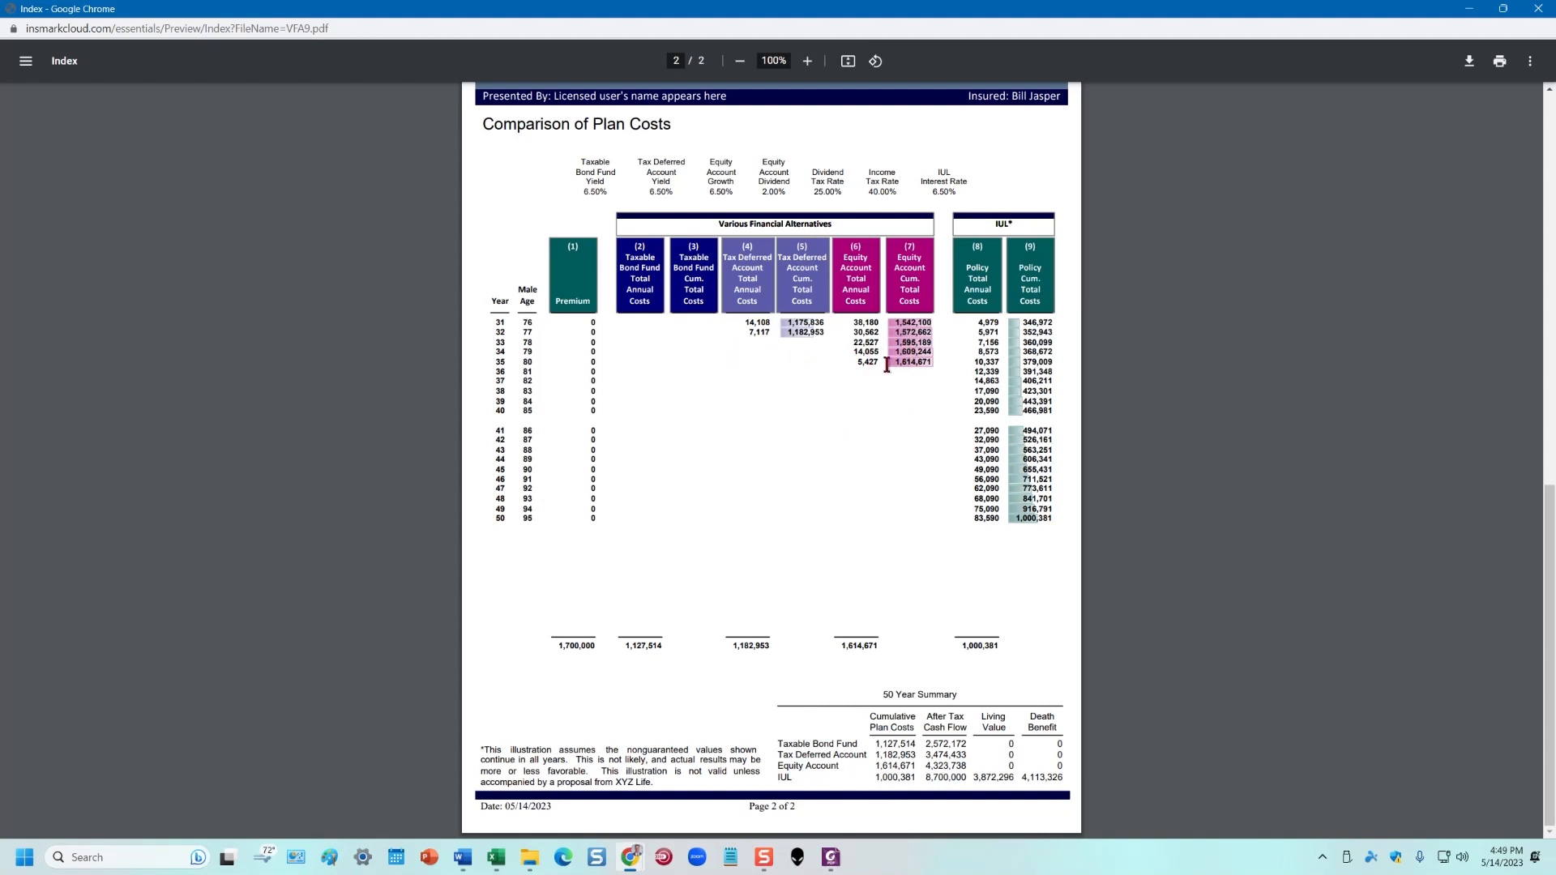
pyautogui.scroll(6, 975, 573)
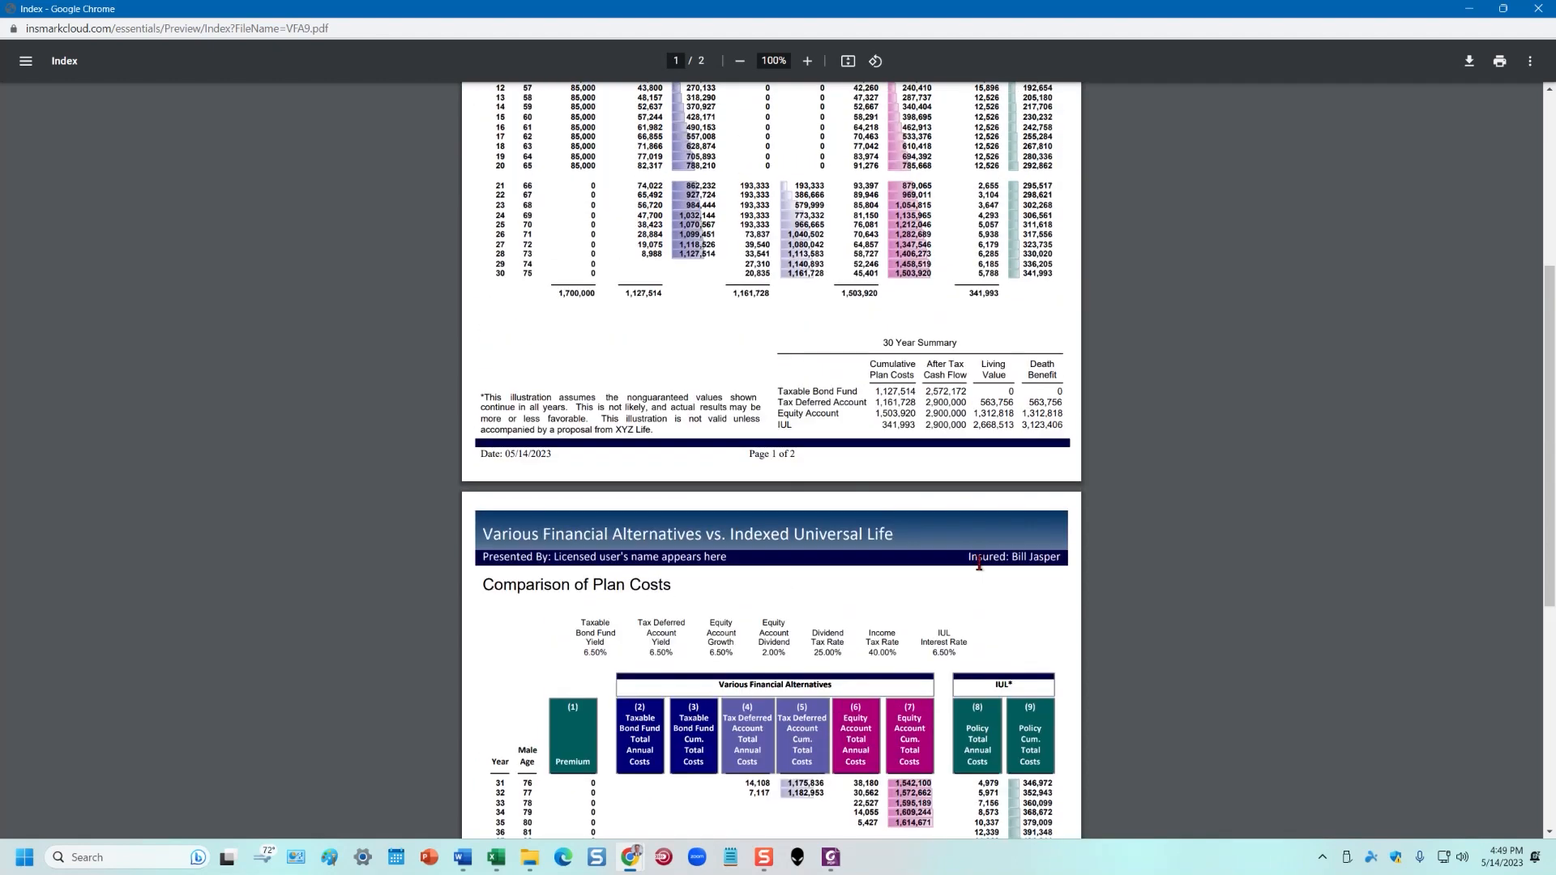
pyautogui.scroll(2, 975, 574)
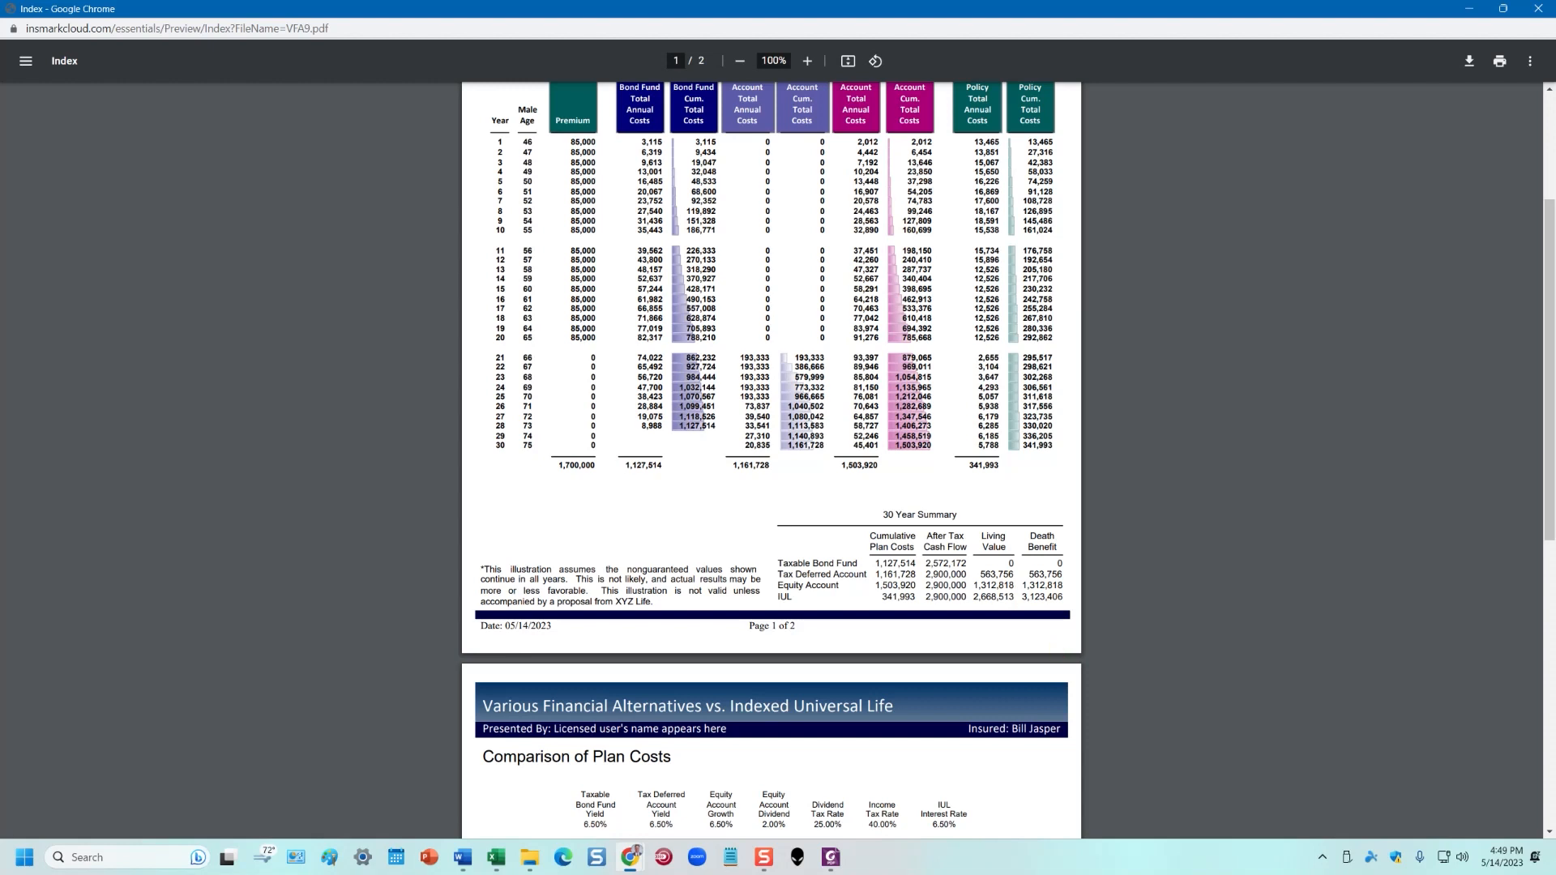
pyautogui.click(1539, 9)
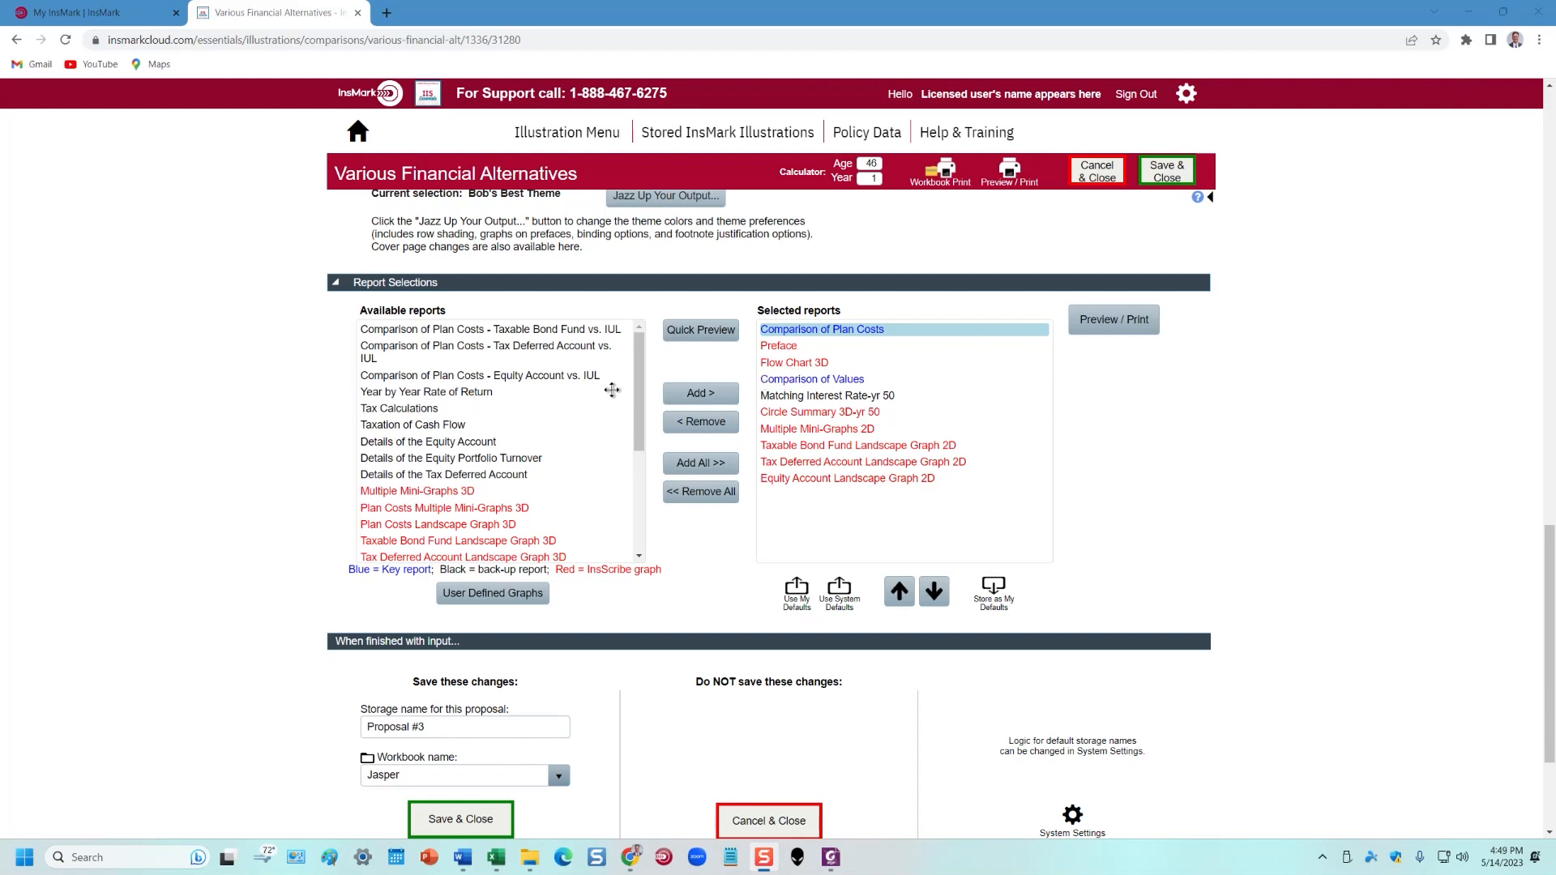
# Quick-preview Matching Interest Rate-yr 50 full-screen, showing required yields of 14.76%, 9.99% and 9.66%
pyautogui.click(813, 397)
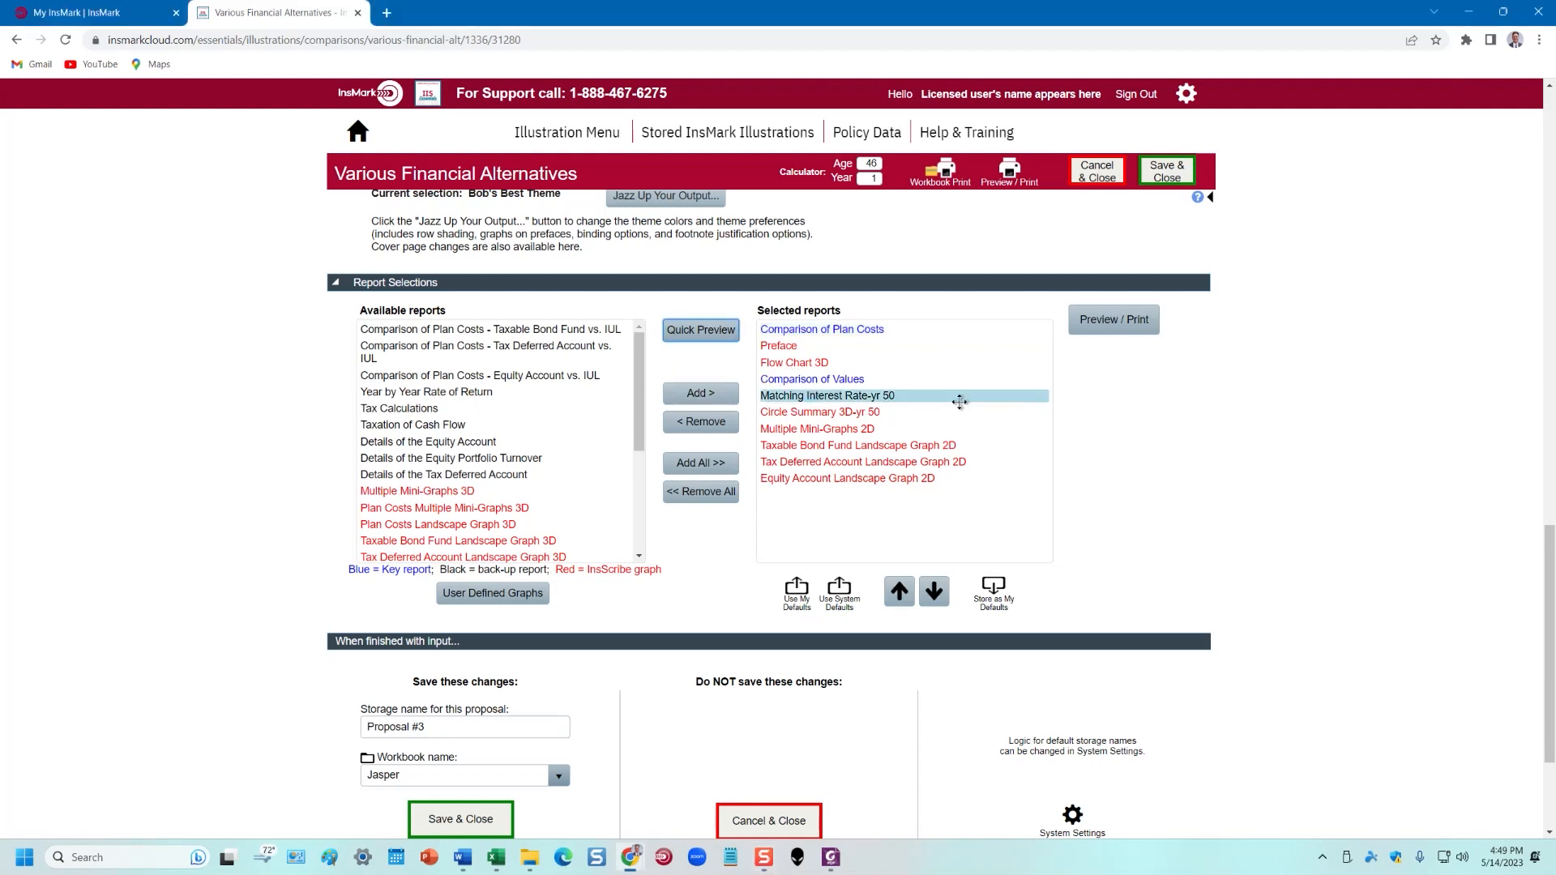
pyautogui.click(716, 334)
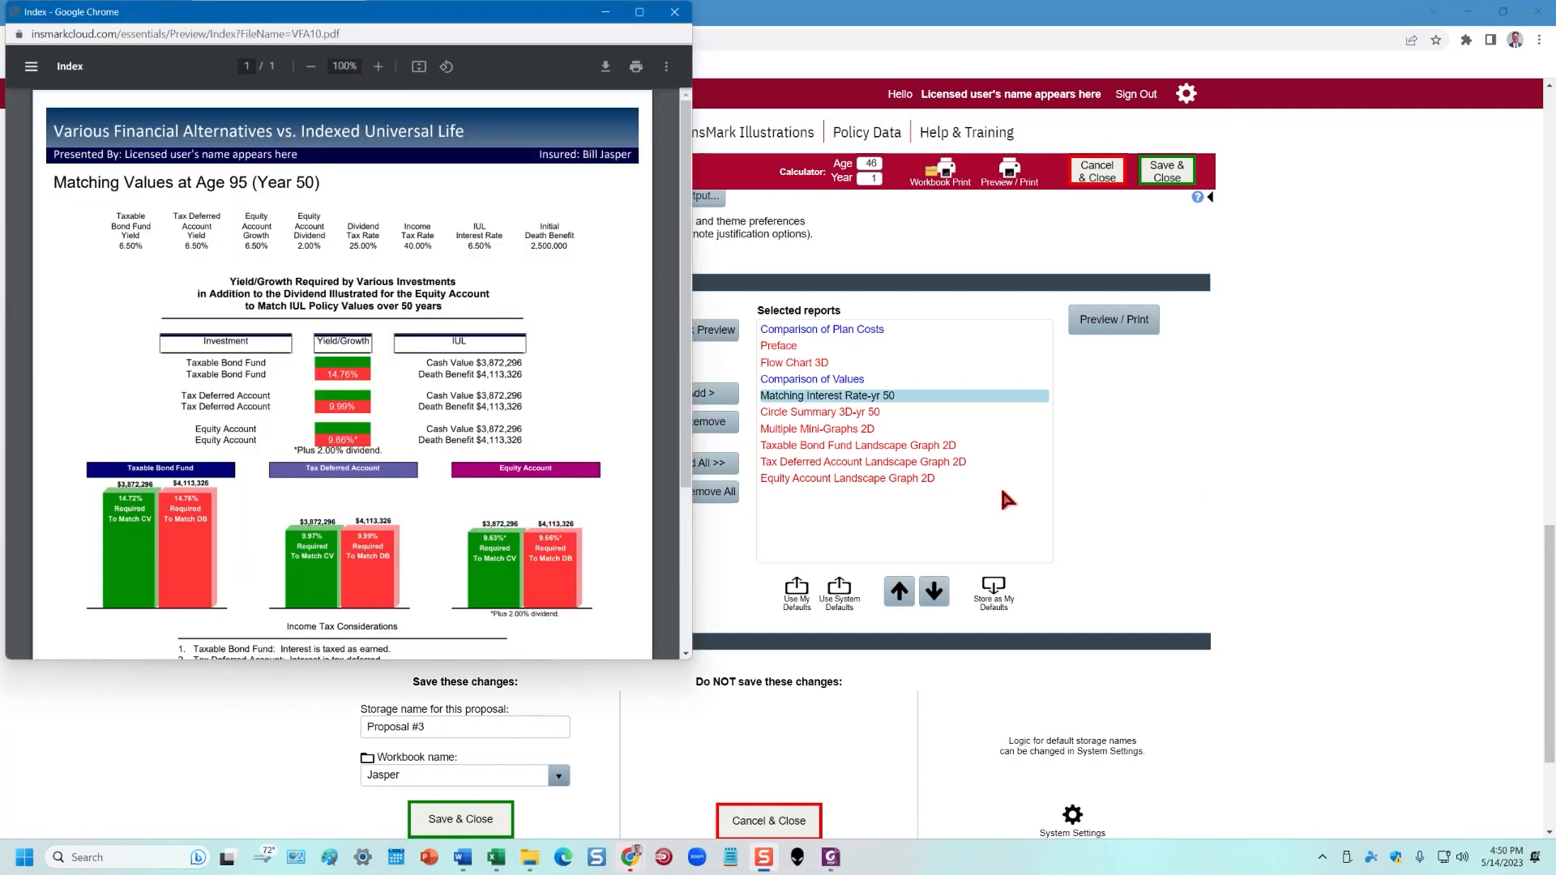
pyautogui.click(639, 11)
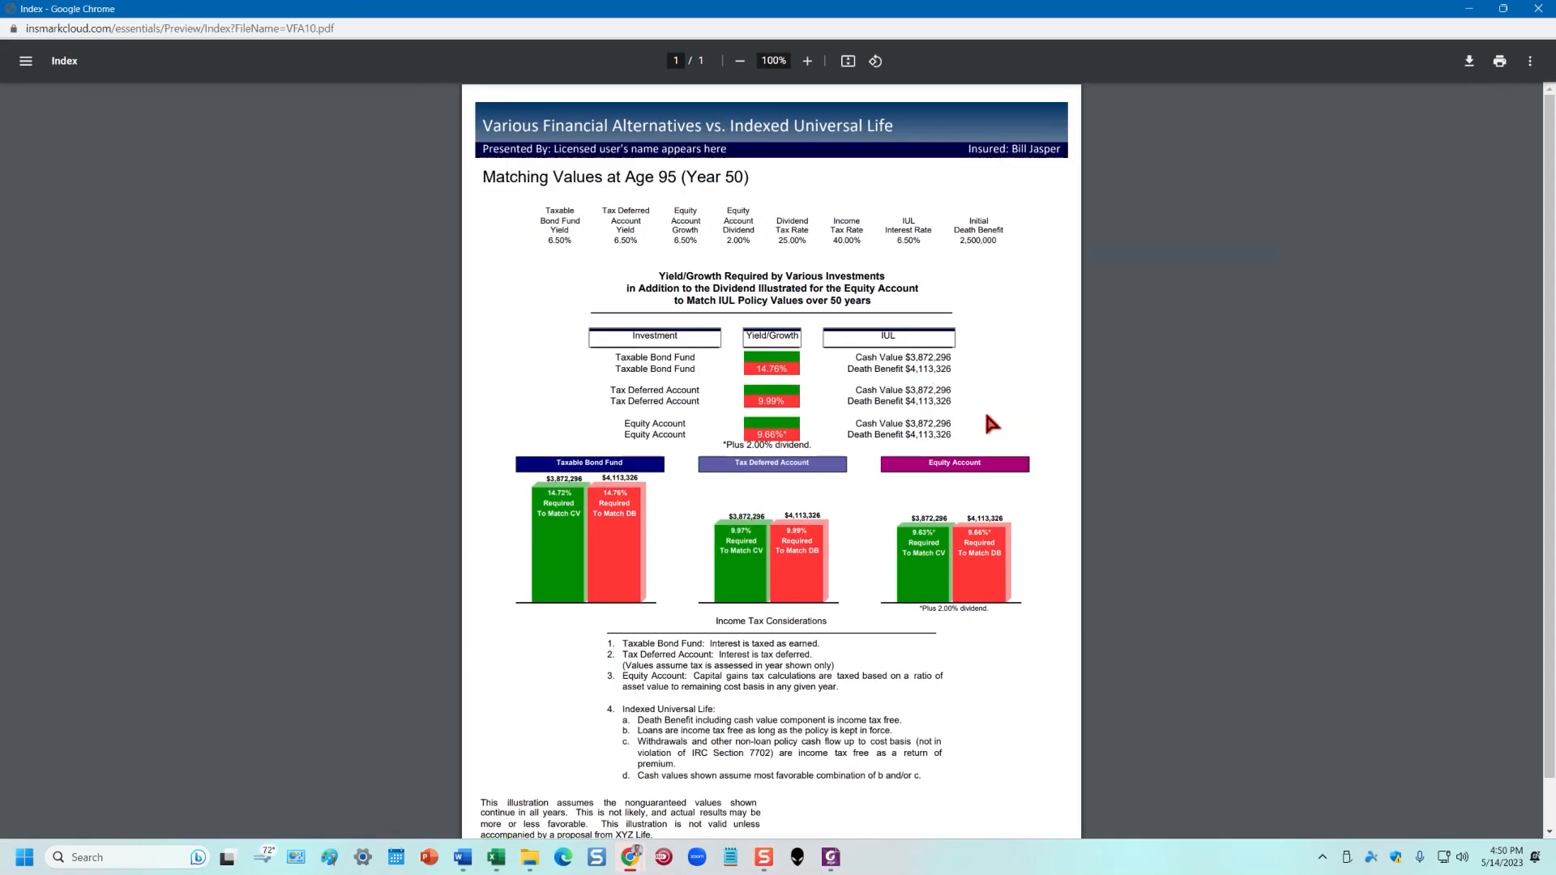